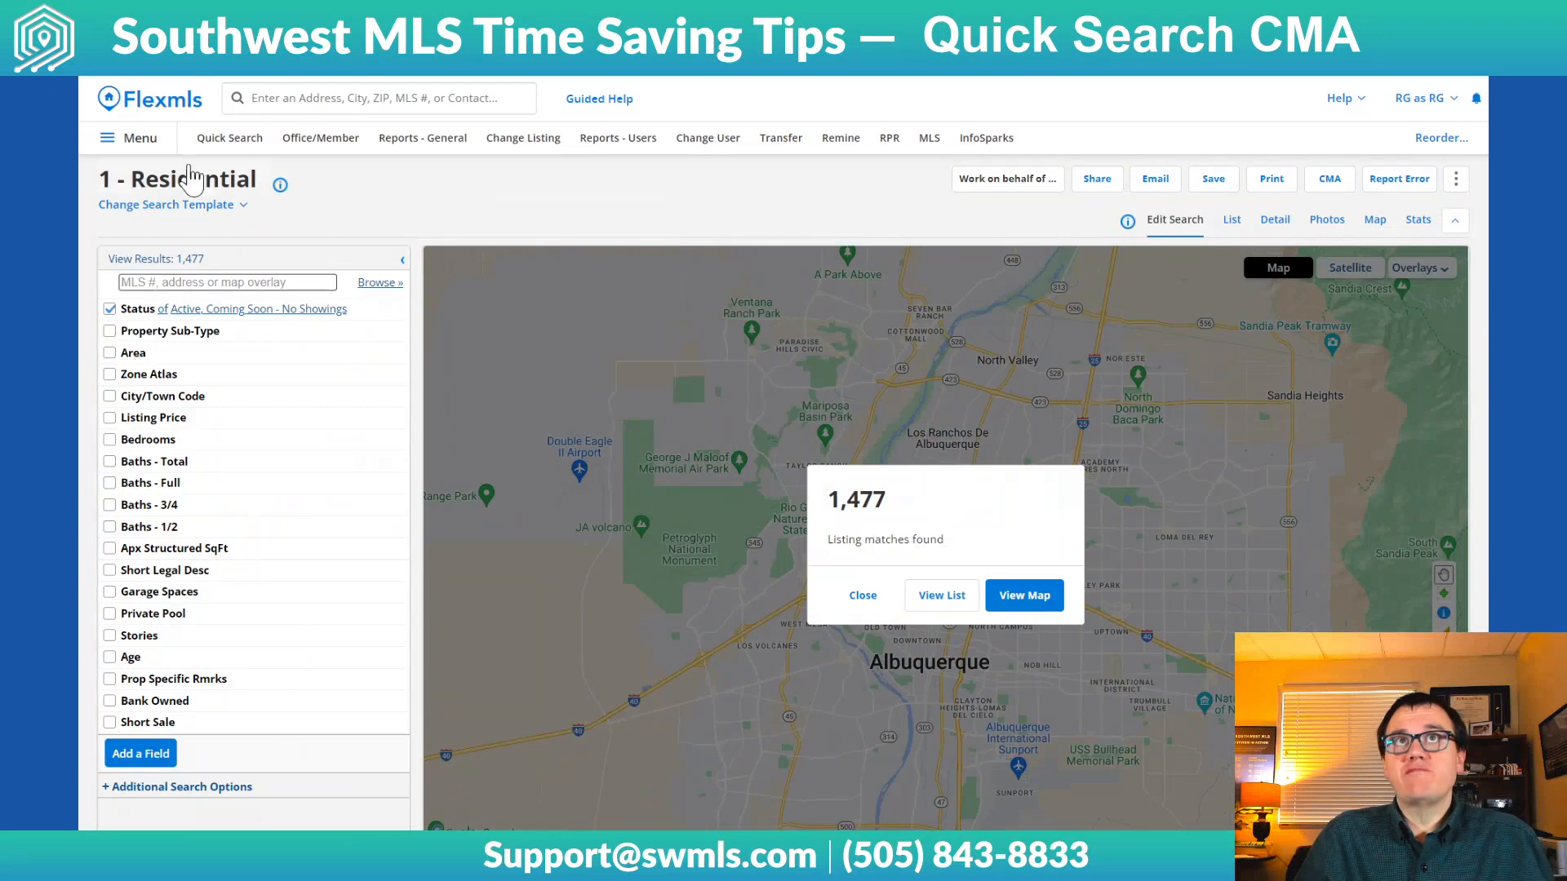
Dismiss the listing matches message so the residential search map can be used
click(141, 140)
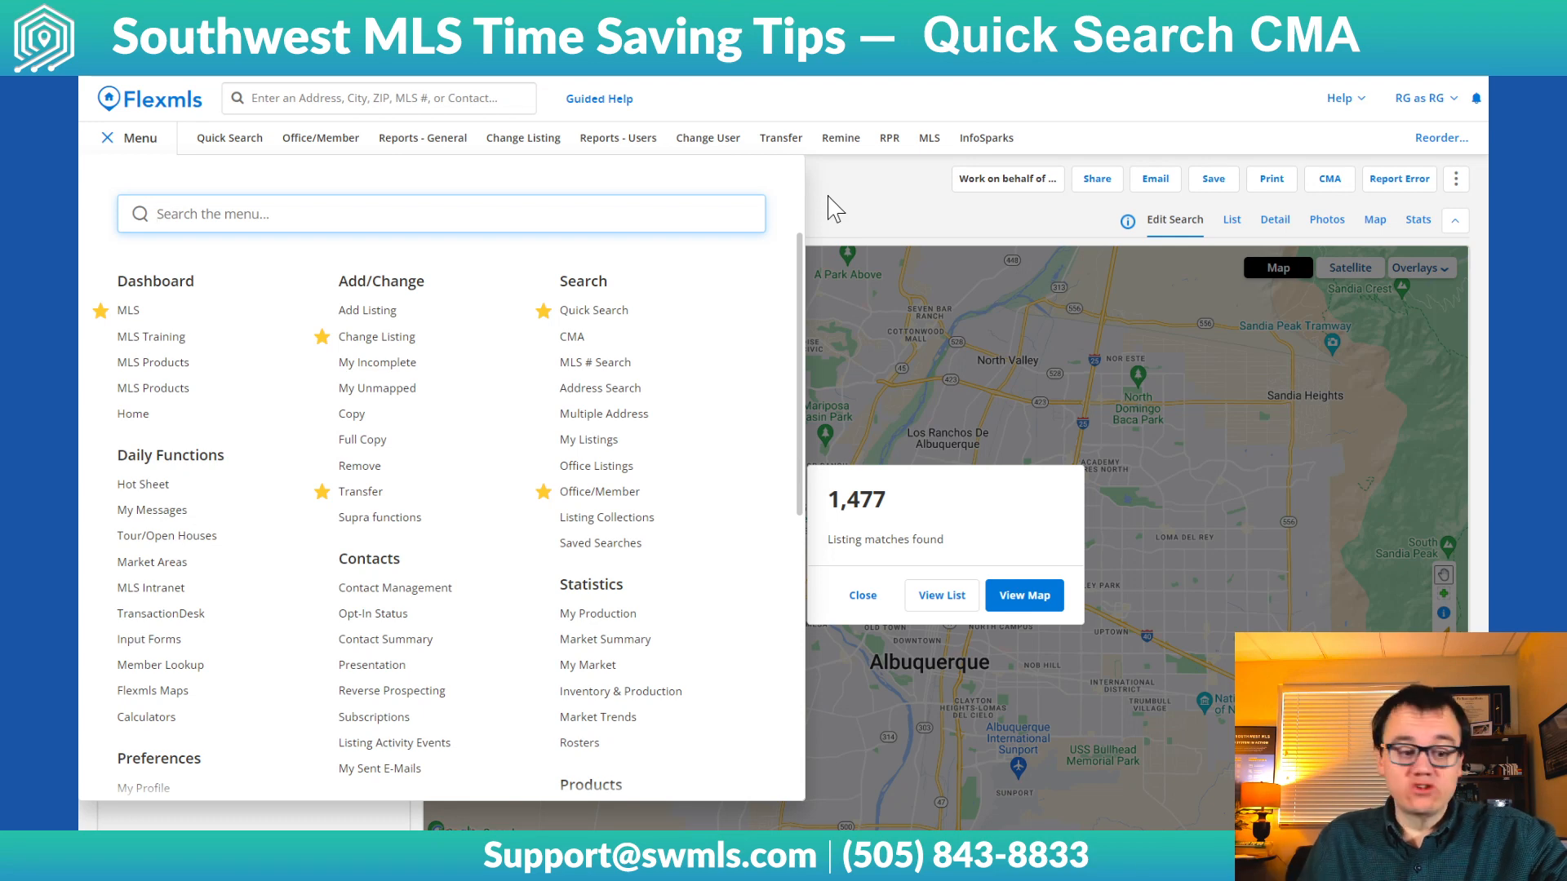
click(870, 221)
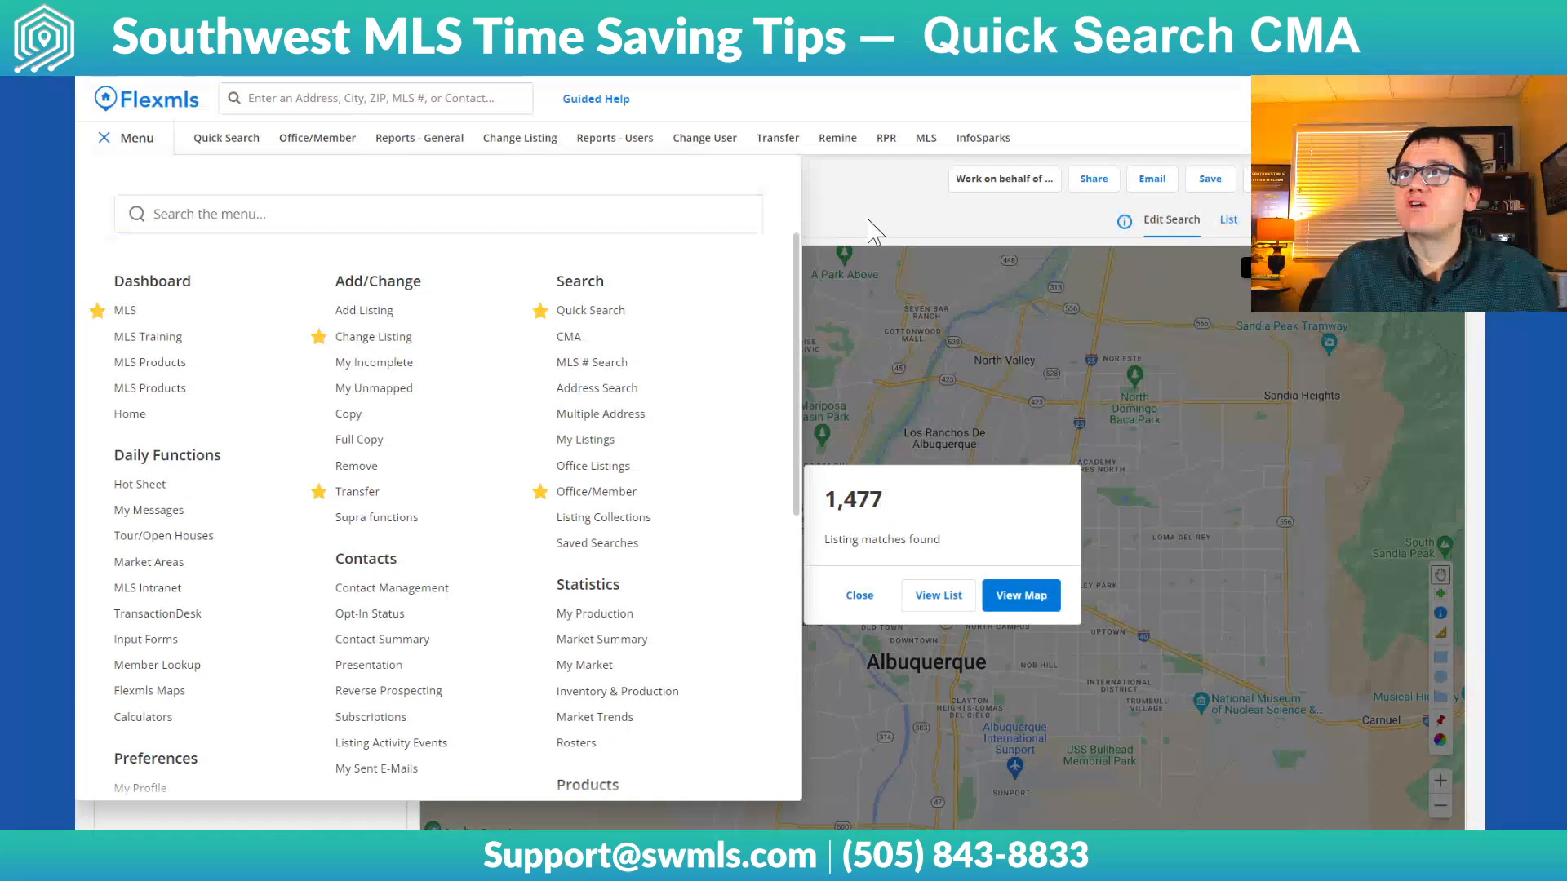
click(901, 551)
click(860, 595)
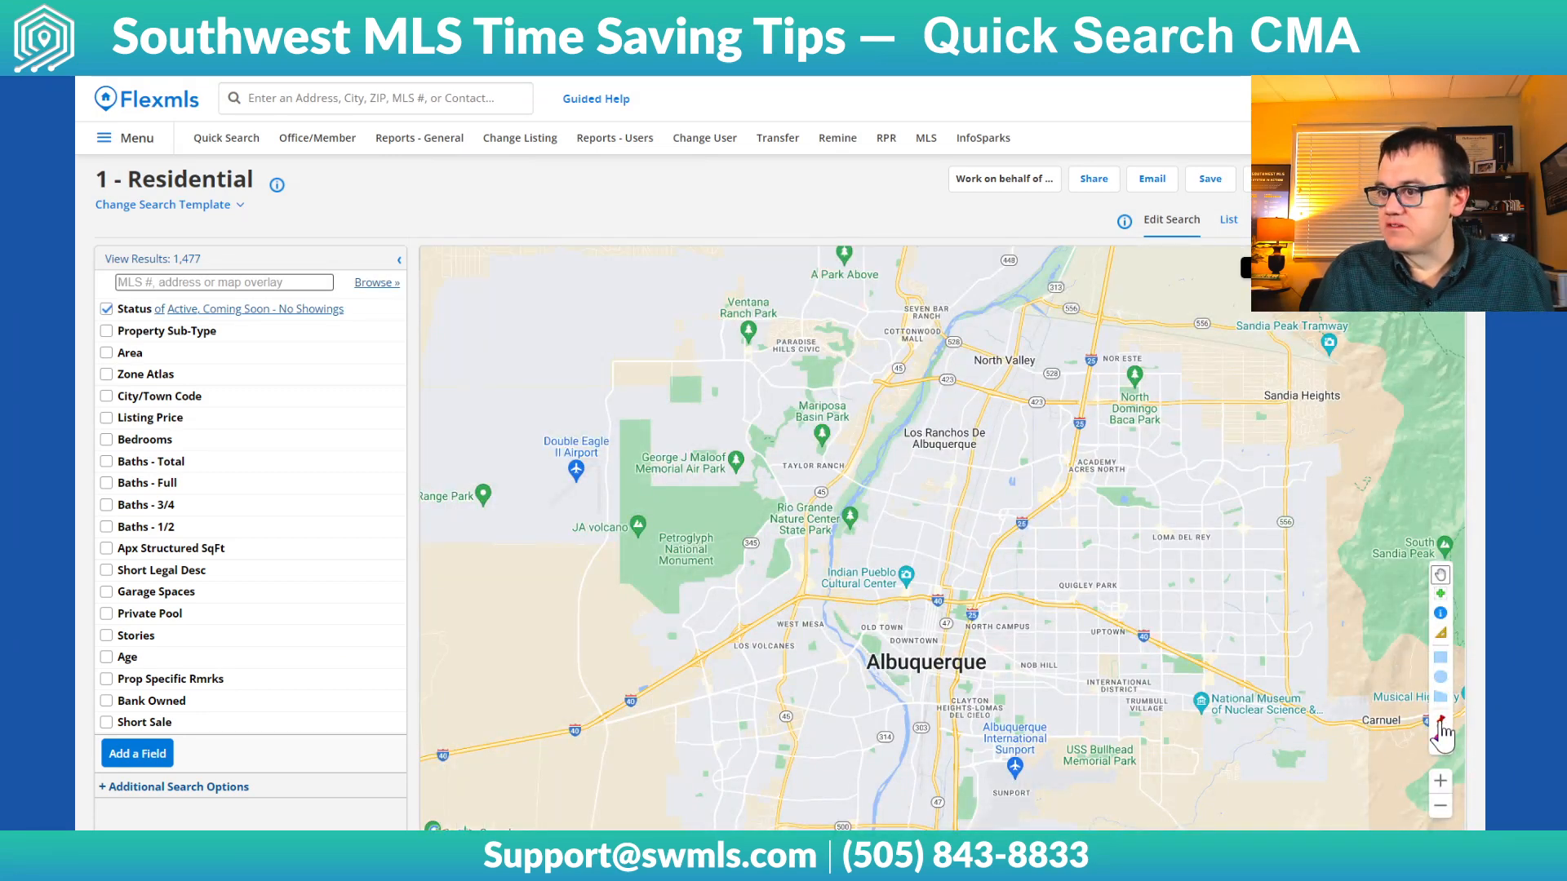
Locate the subject property's street address on the map and use that location for the pin
click(1440, 722)
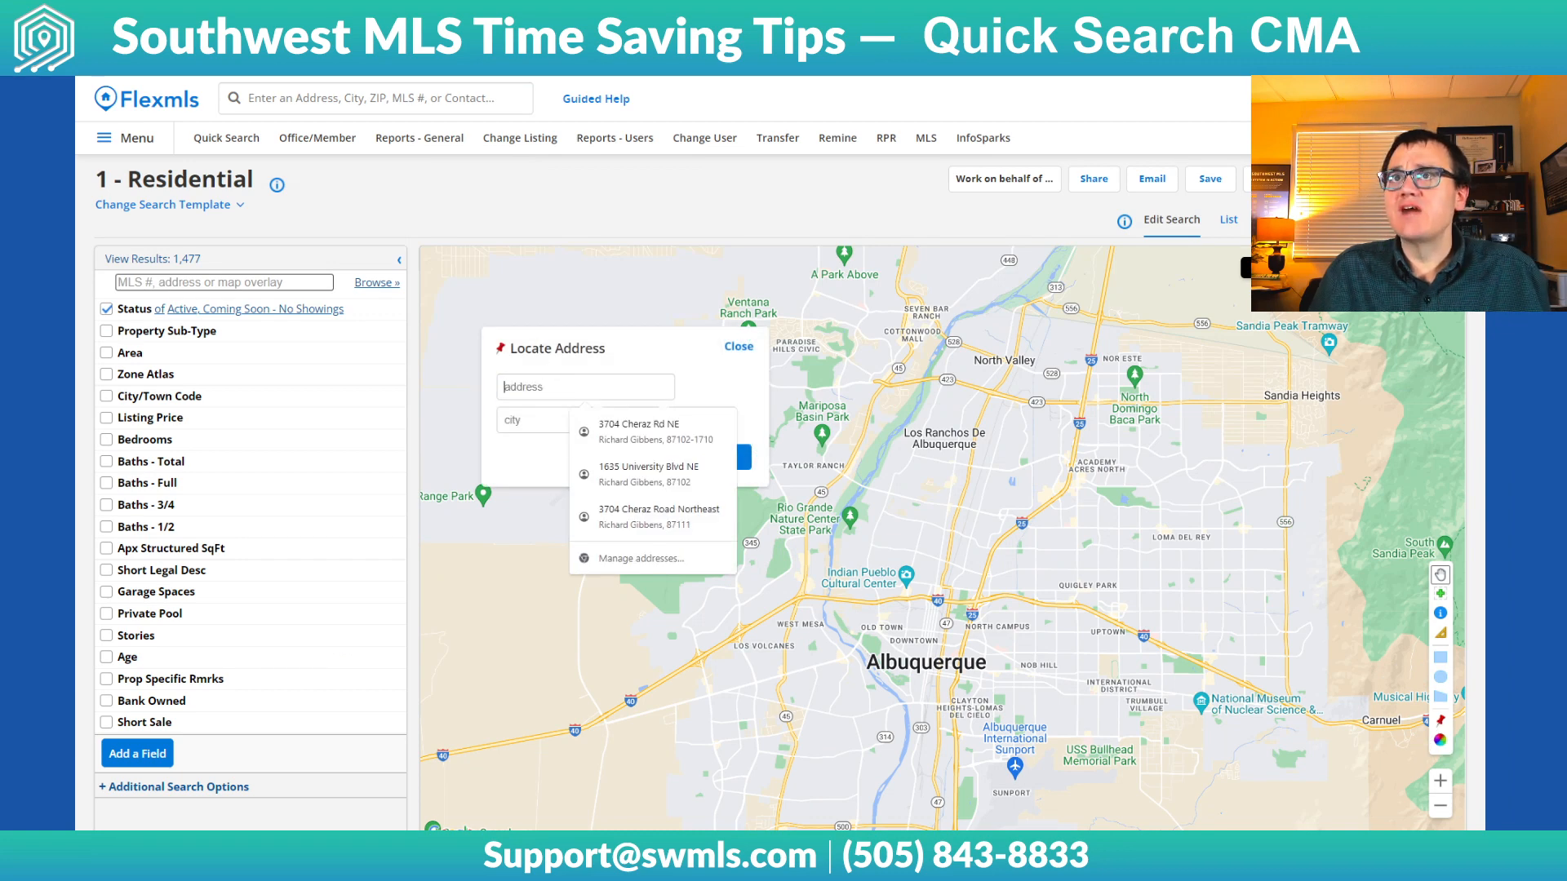
click(637, 432)
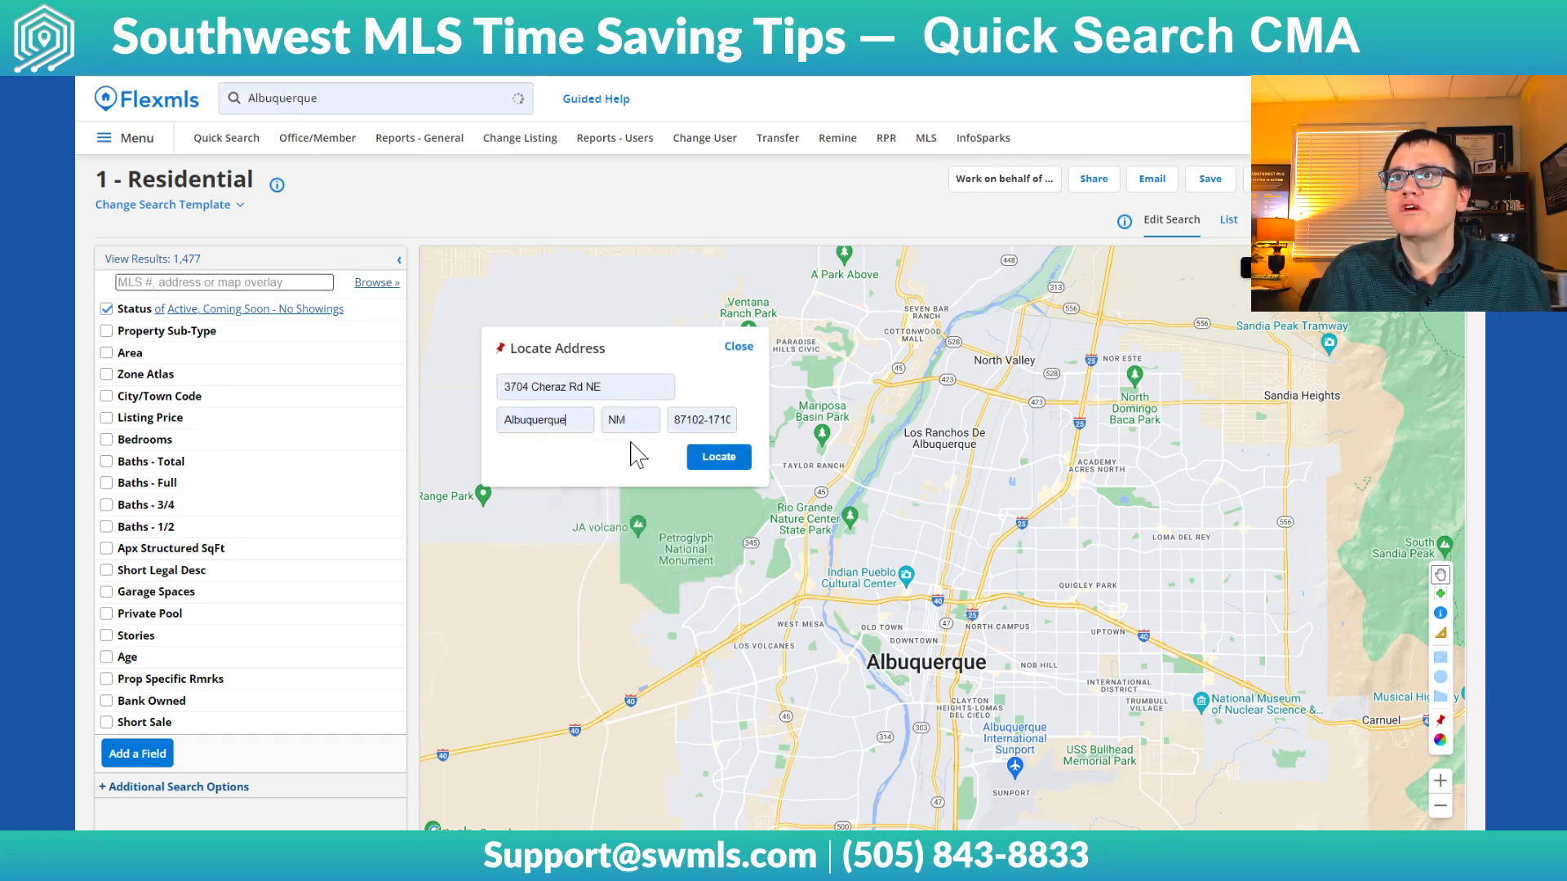
click(718, 456)
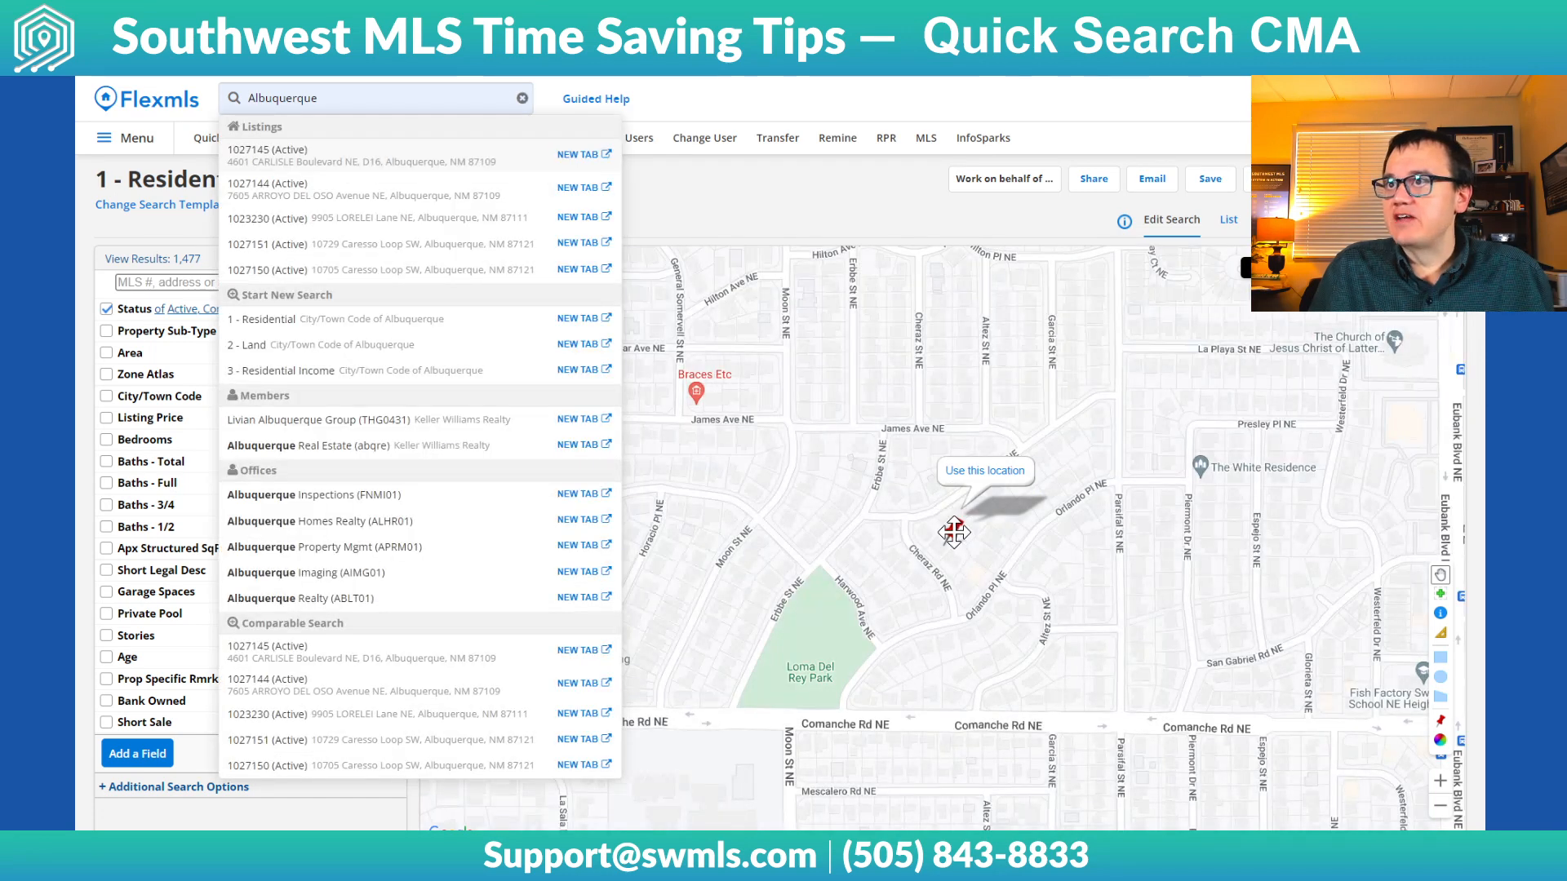
click(468, 127)
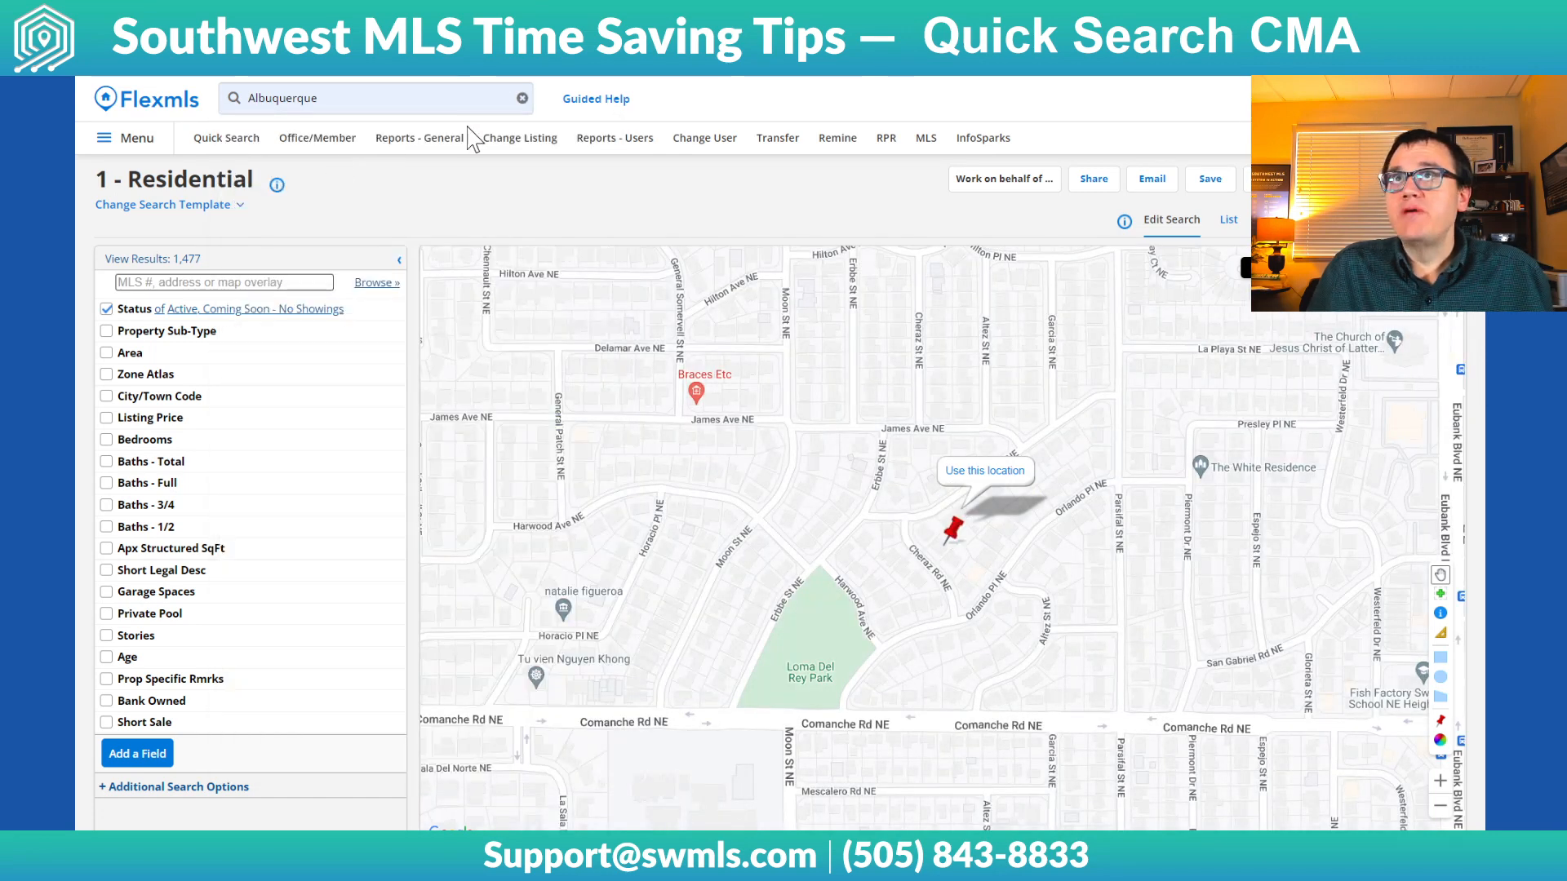
click(991, 473)
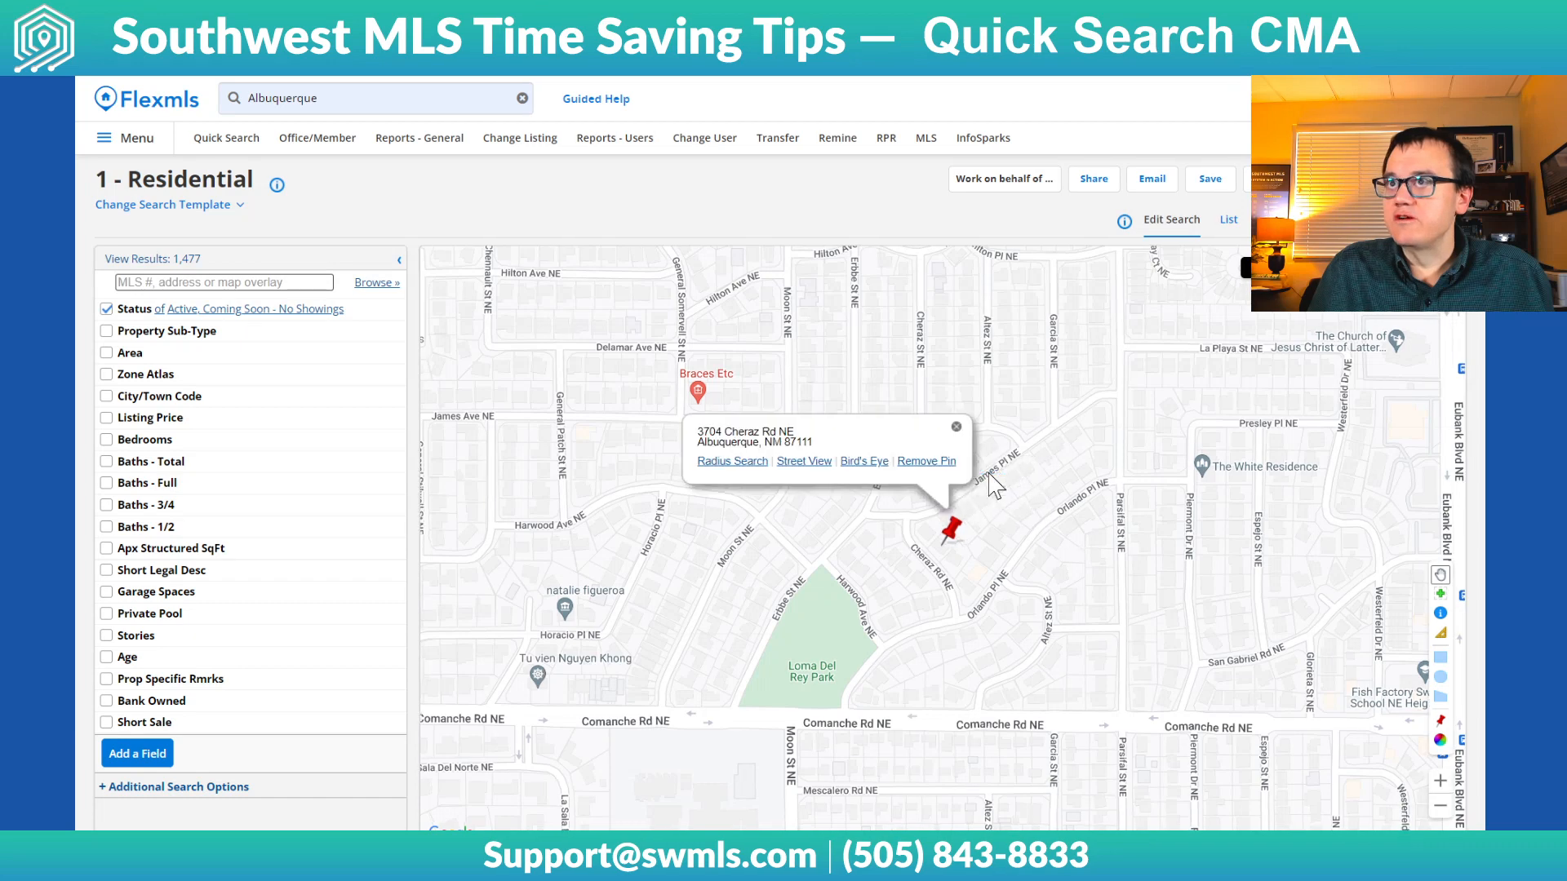
Create a 1.5 mile search radius around the pinned property and dismiss the circle's info bubble
click(722, 462)
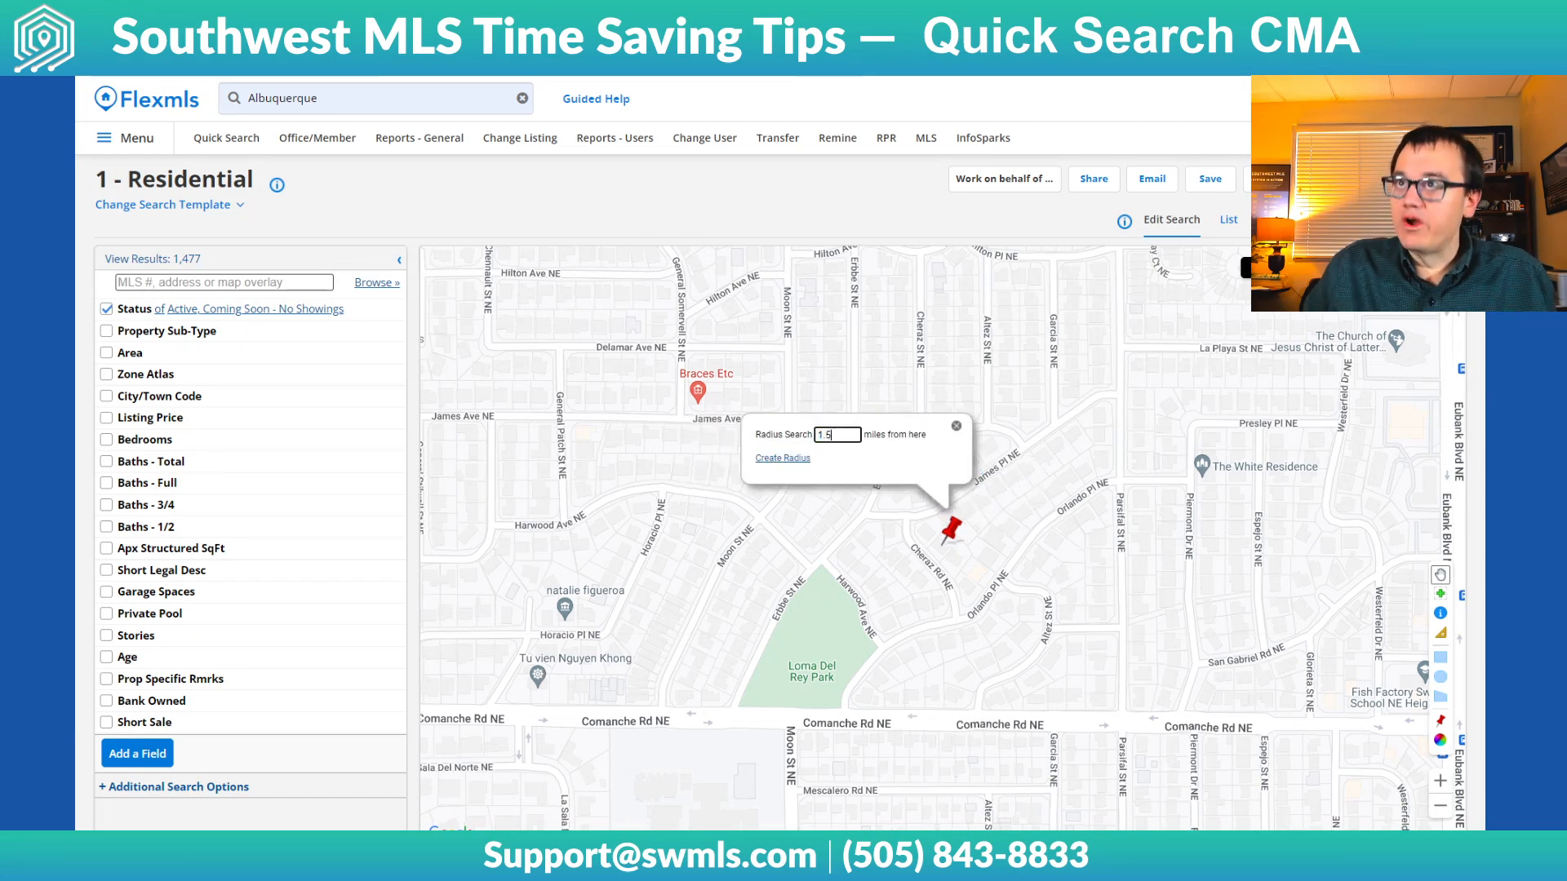
click(786, 458)
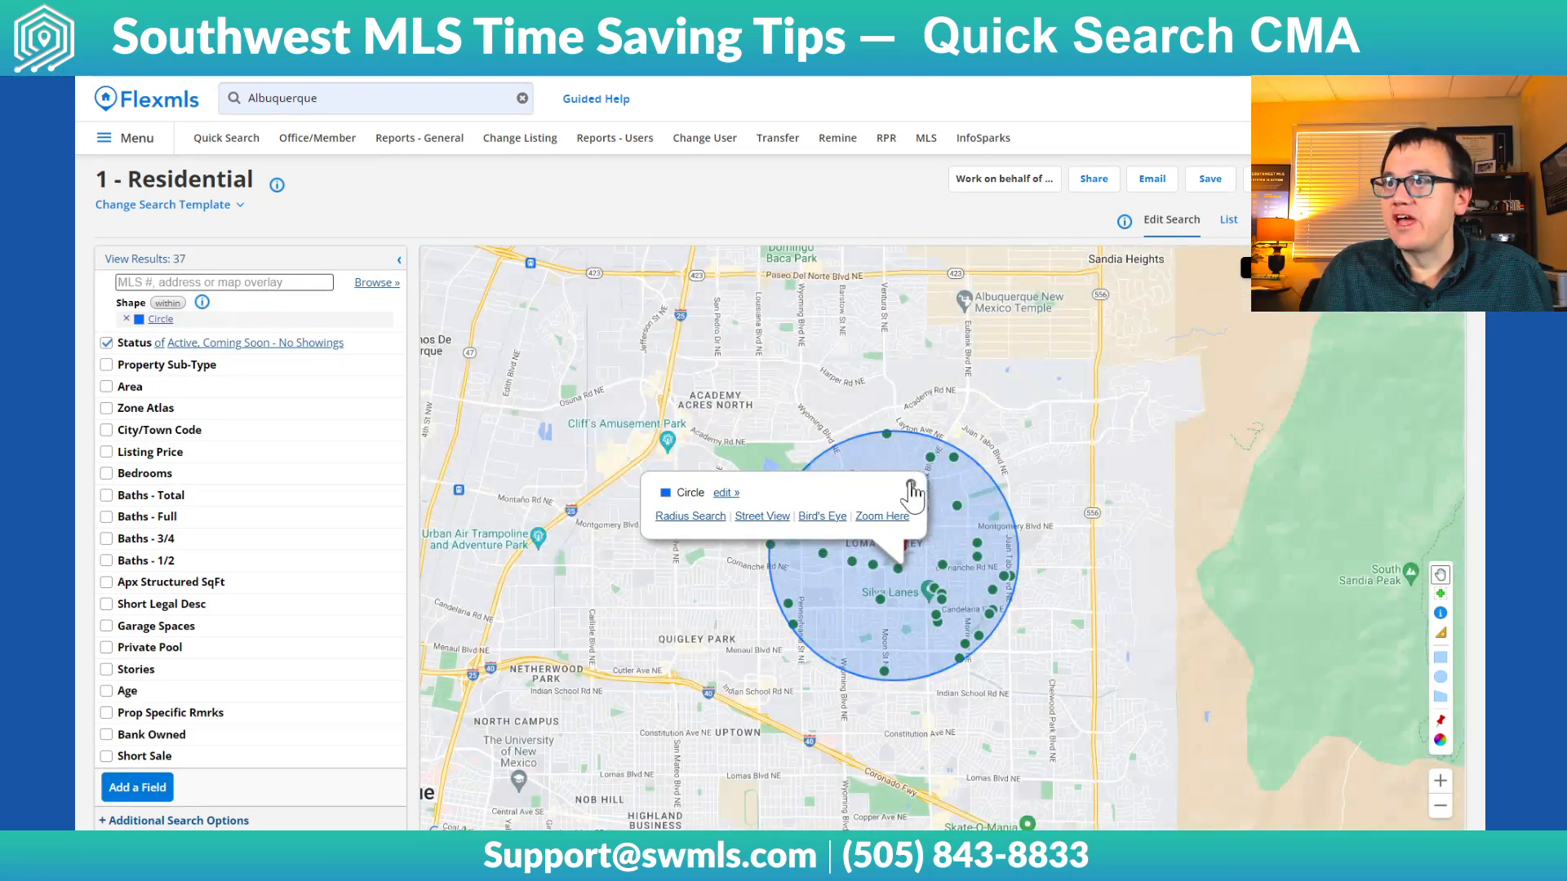
click(911, 484)
scroll(897, 562, up, 1)
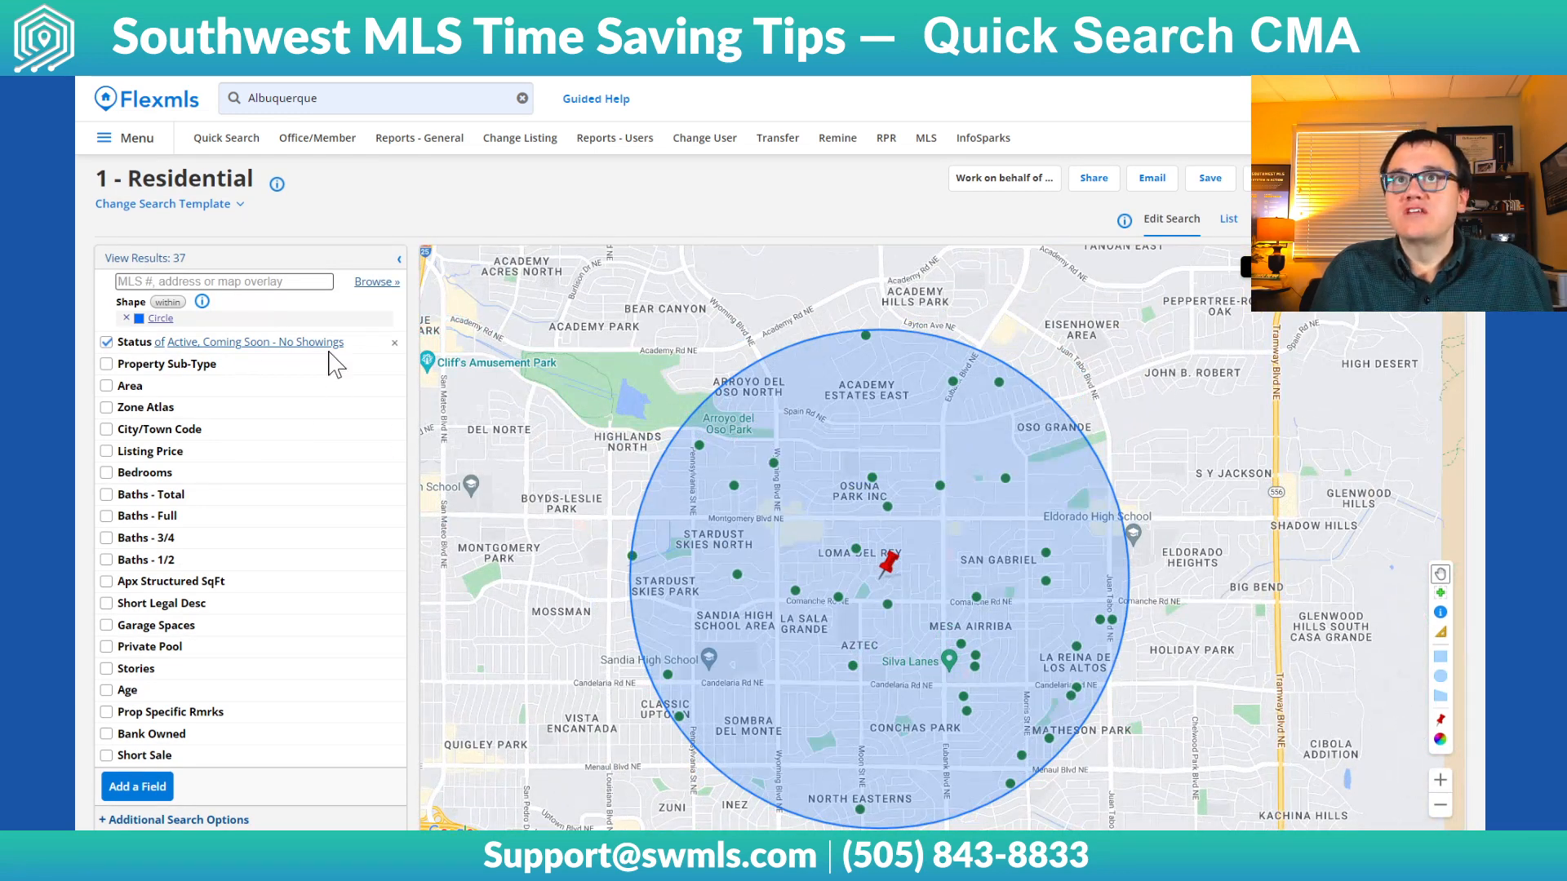
Restrict the status to Closed listings with a closing date up to 90 days back
click(259, 343)
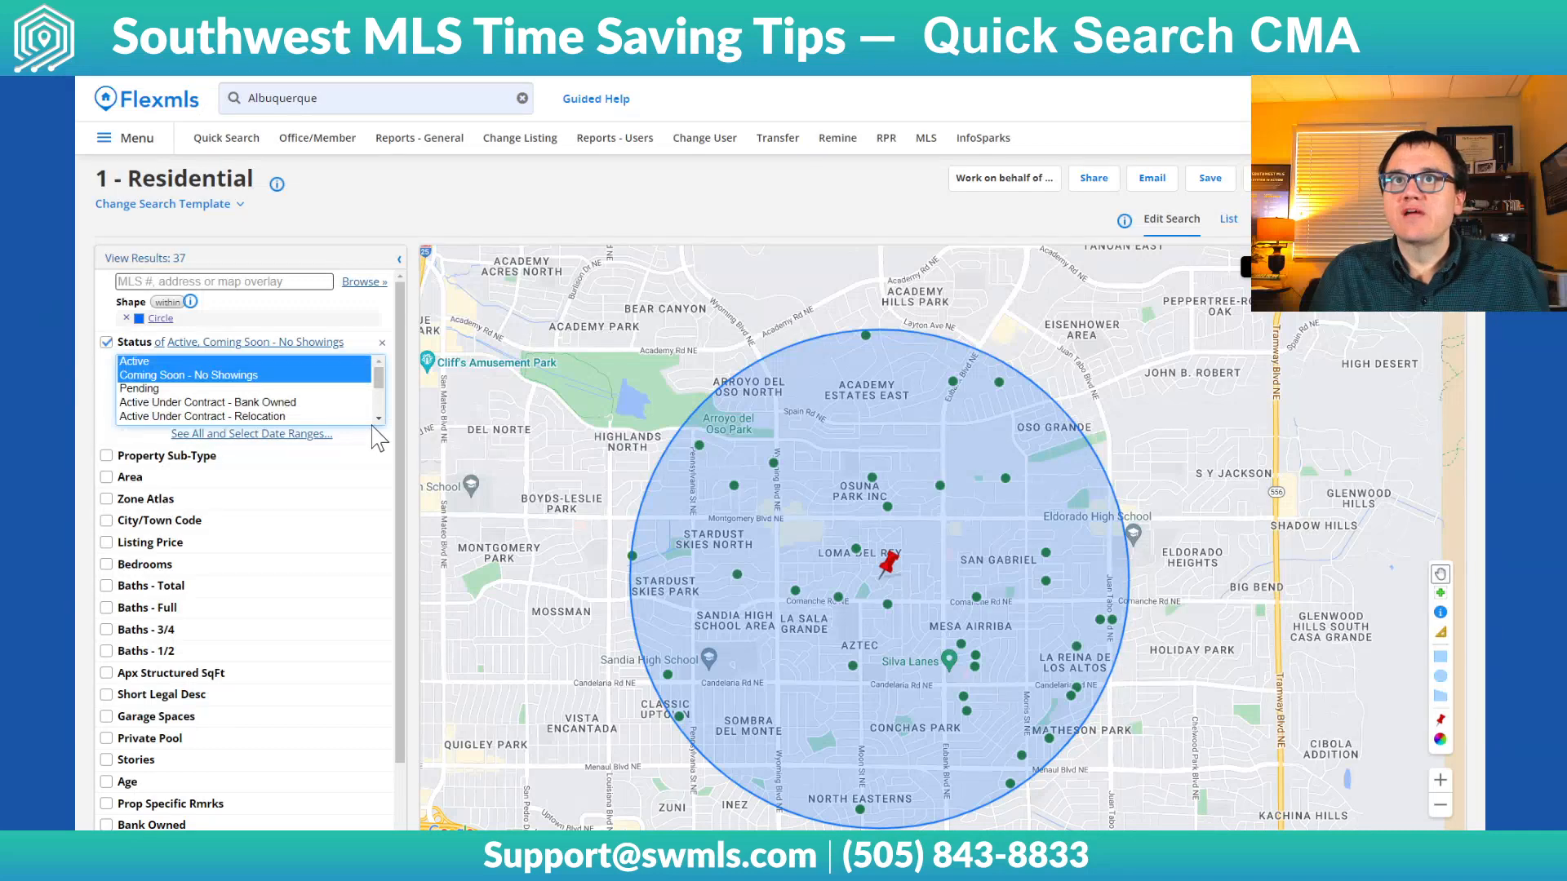
scroll(314, 407, down, 2)
click(129, 386)
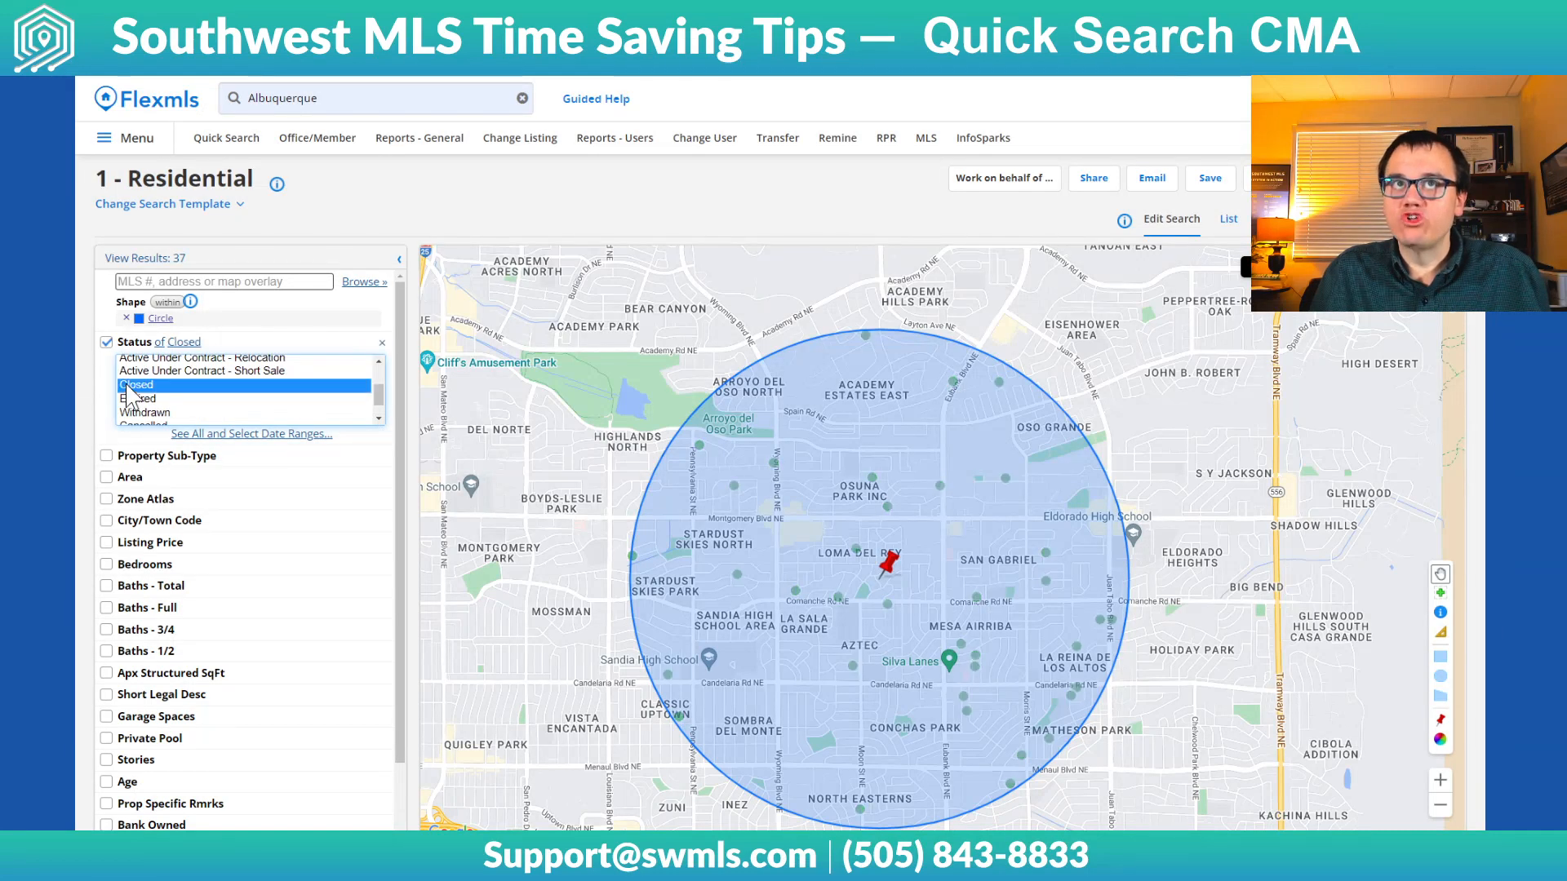
drag(219, 492, 80, 490)
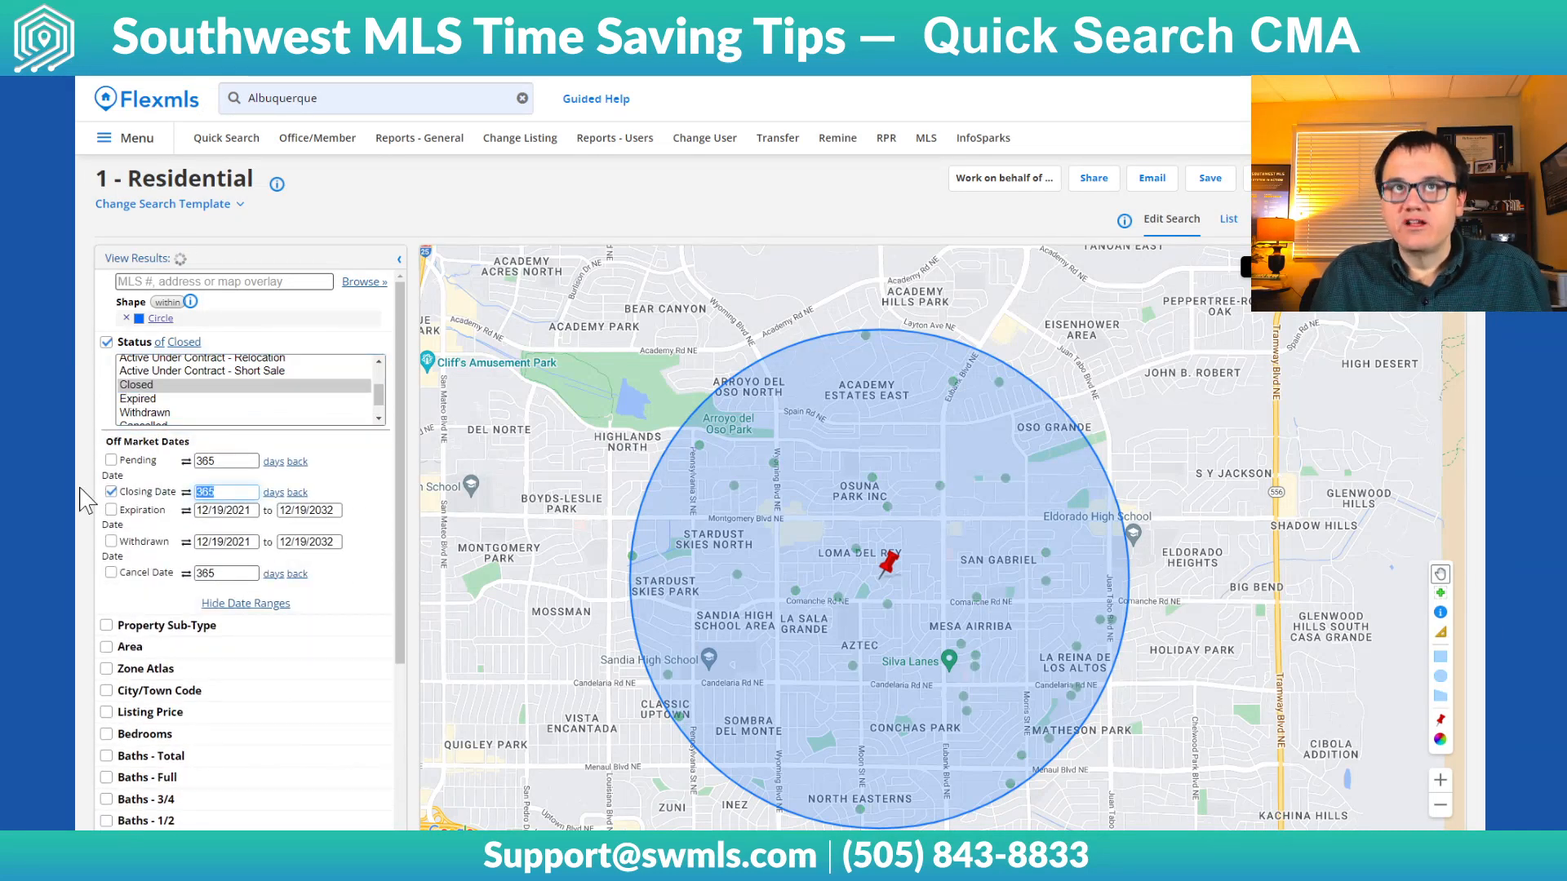
text(90)
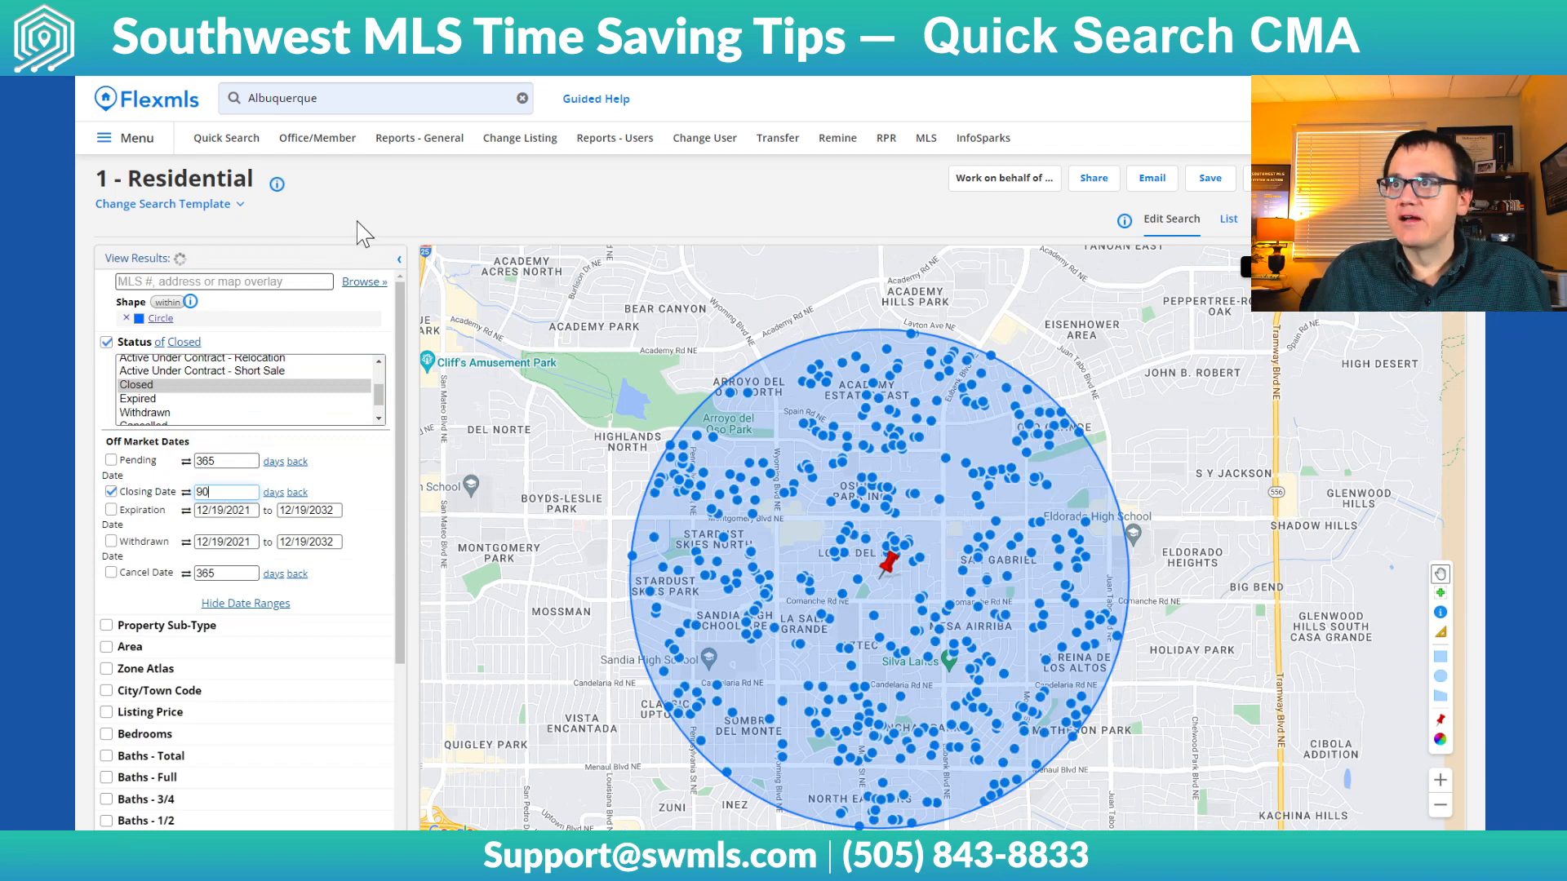
Limit the Bedrooms criterion to a minimum of 3 and a maximum of 3
scroll(213, 636, down, 2)
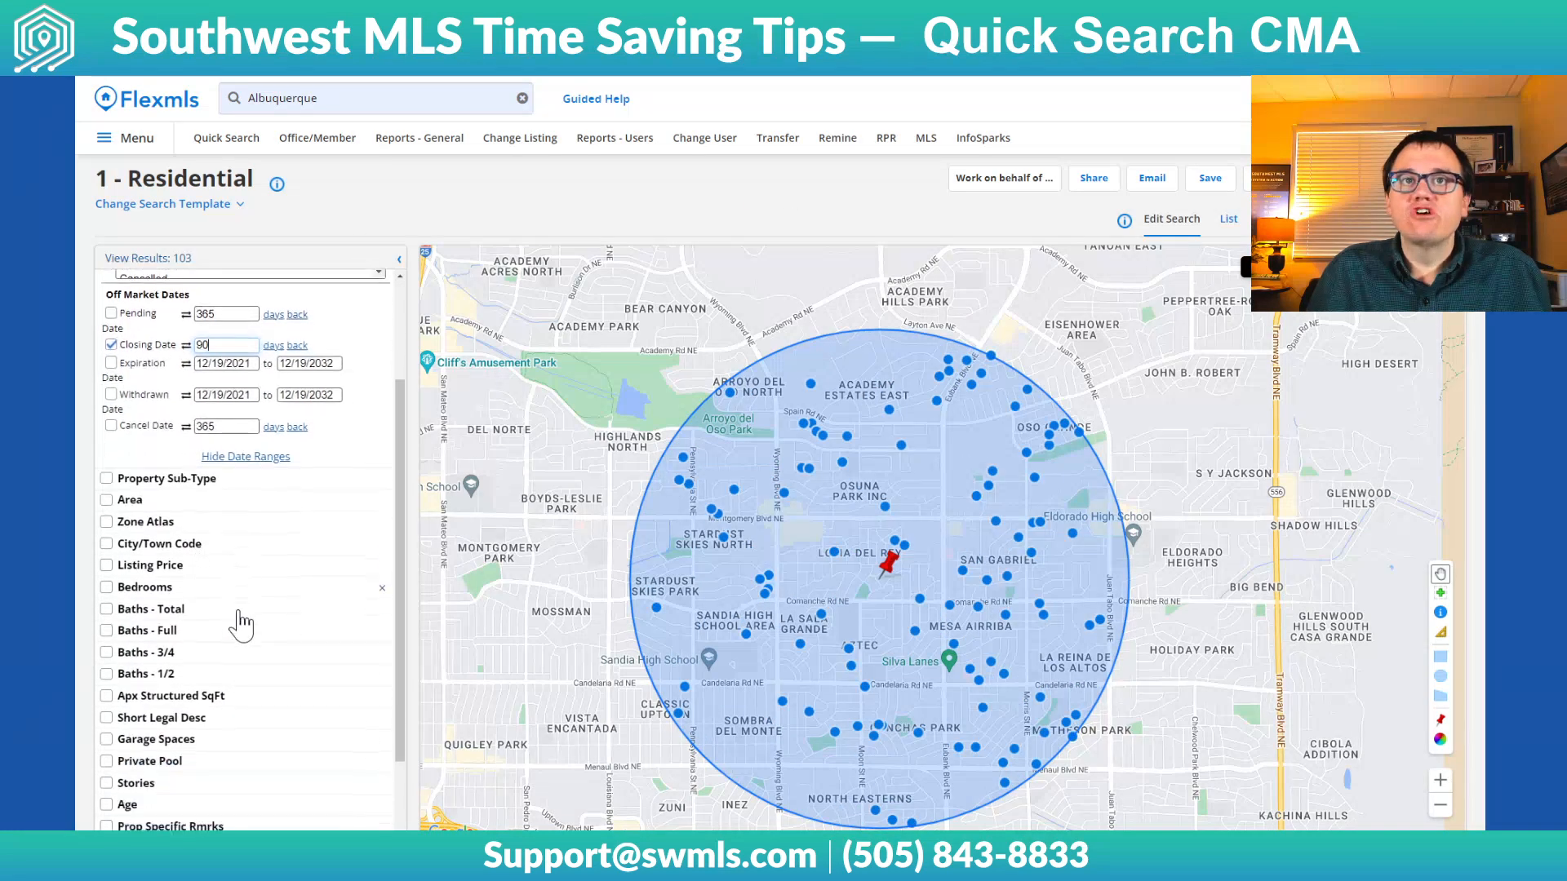
click(133, 590)
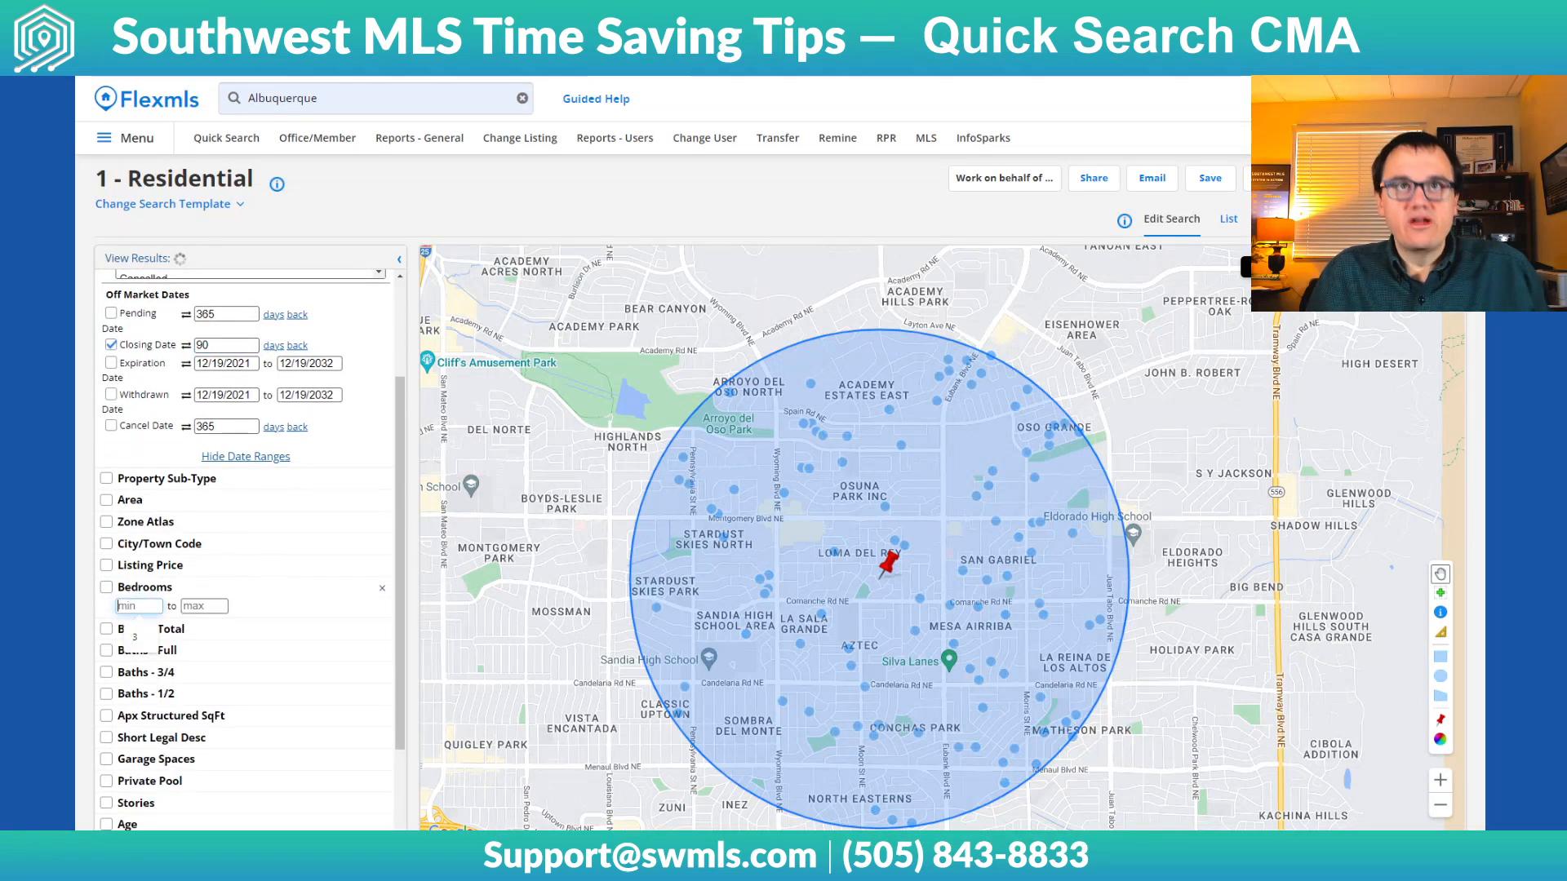
text(3)
key(Tab)
text(3)
Limit the Baths - Total criterion to a minimum of 2 and a maximum of 2
click(131, 635)
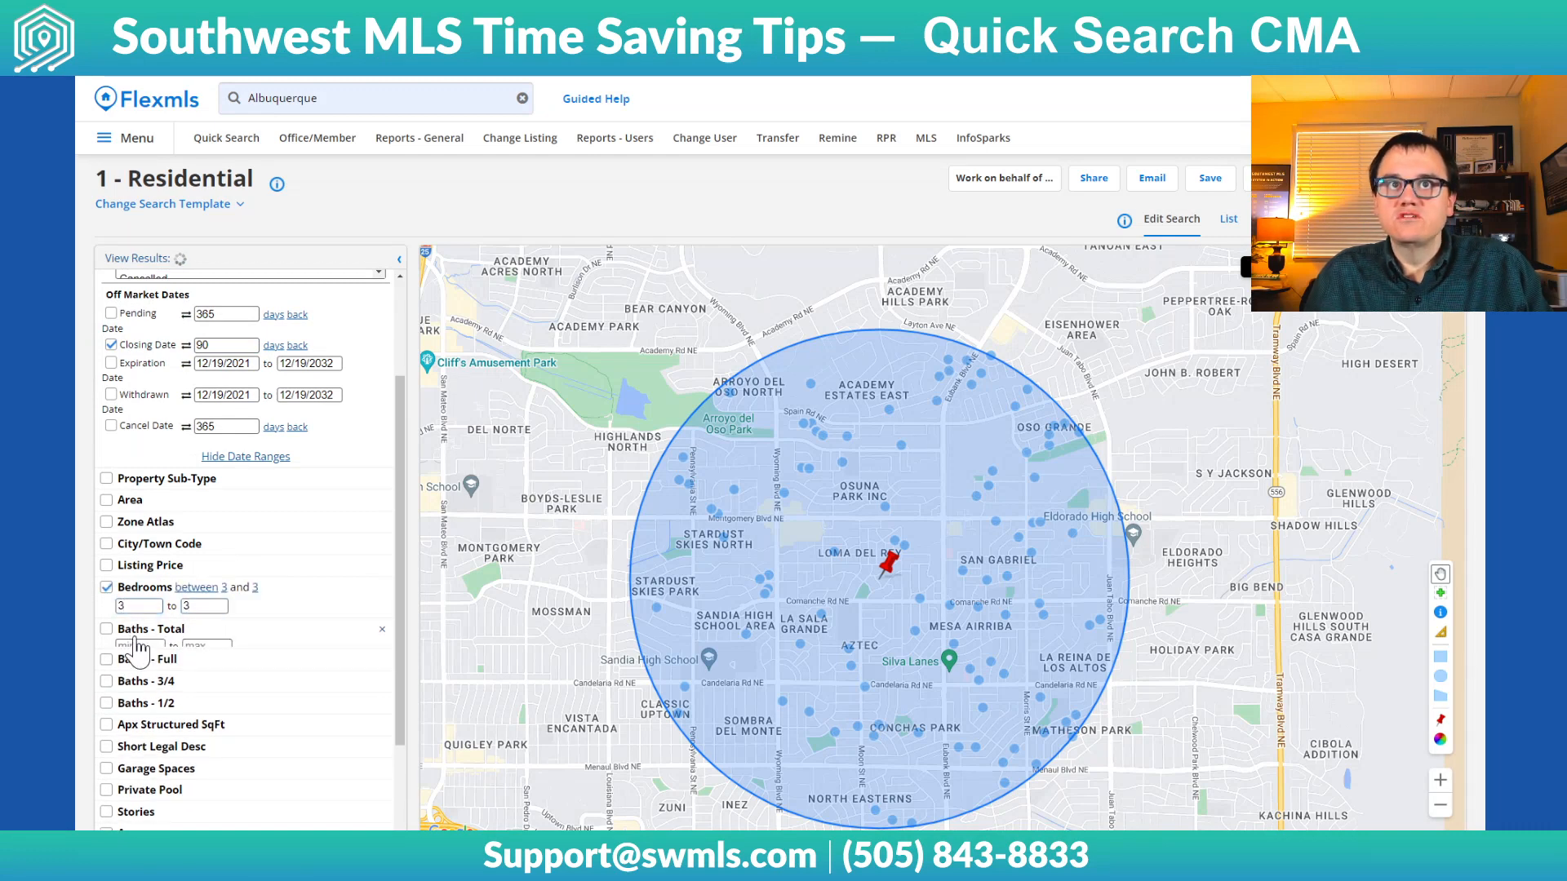
text(2)
key(Tab)
text(2)
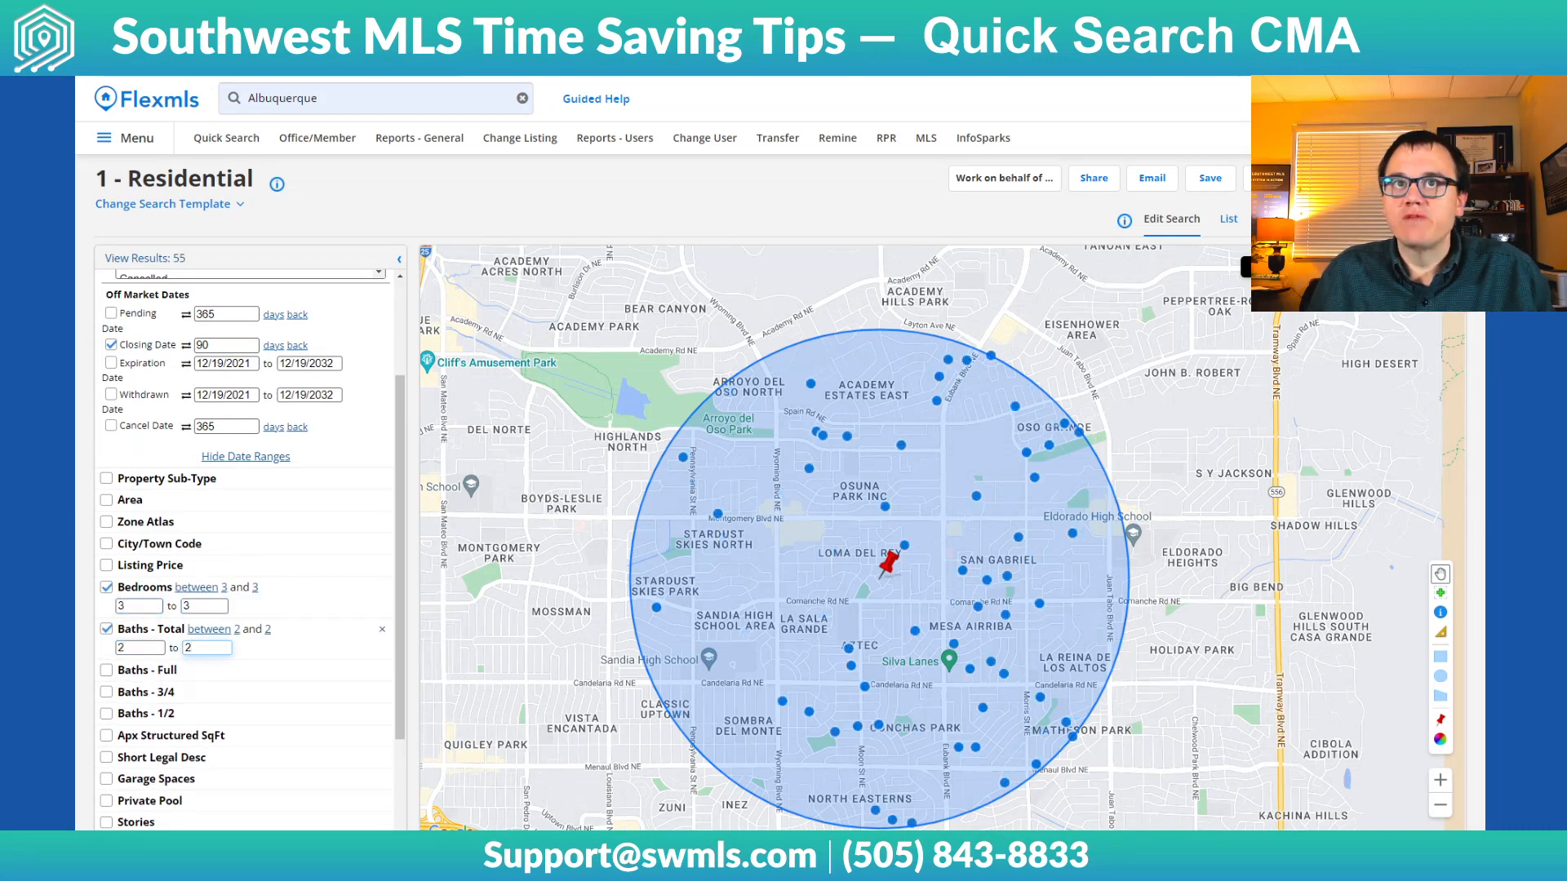
Set the Apx Structured SqFt range from 1600 to 2000
scroll(208, 588, down, 3)
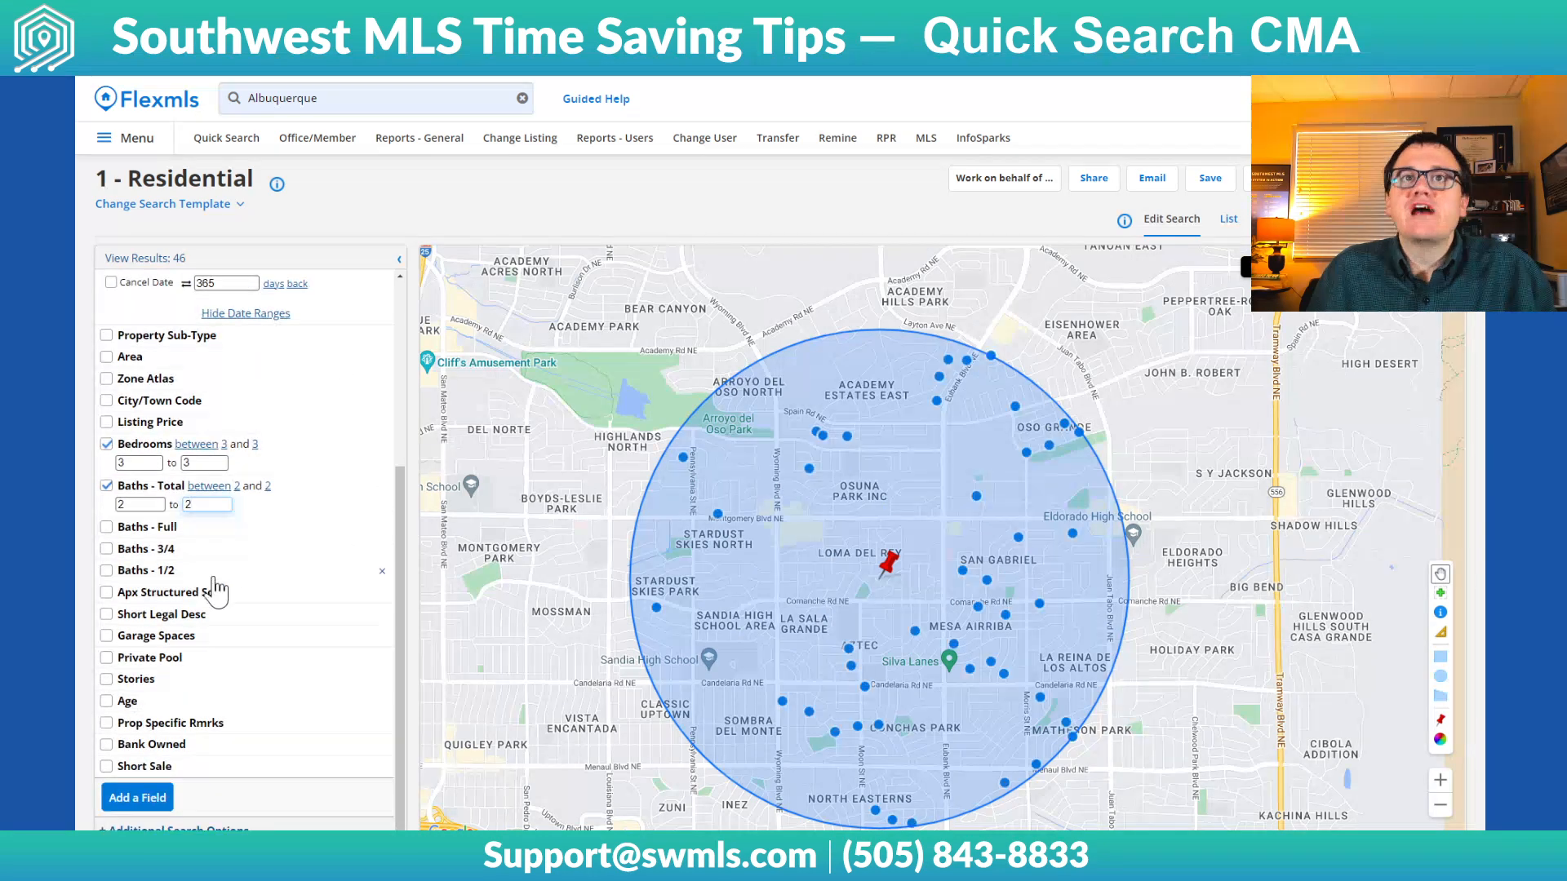
click(207, 601)
text(1600)
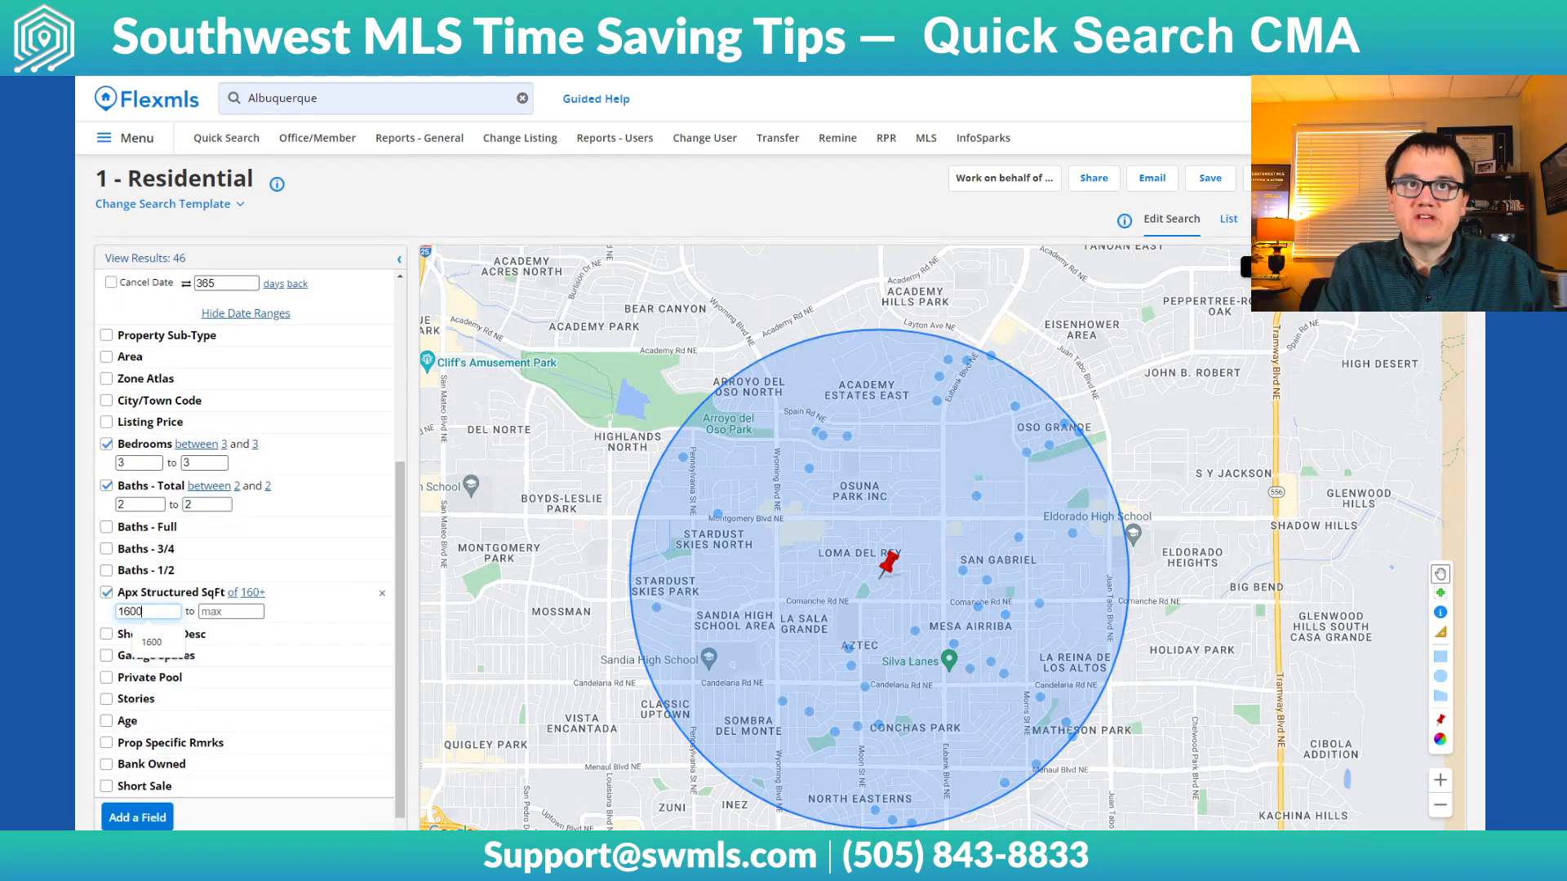
key(Tab)
text(20)
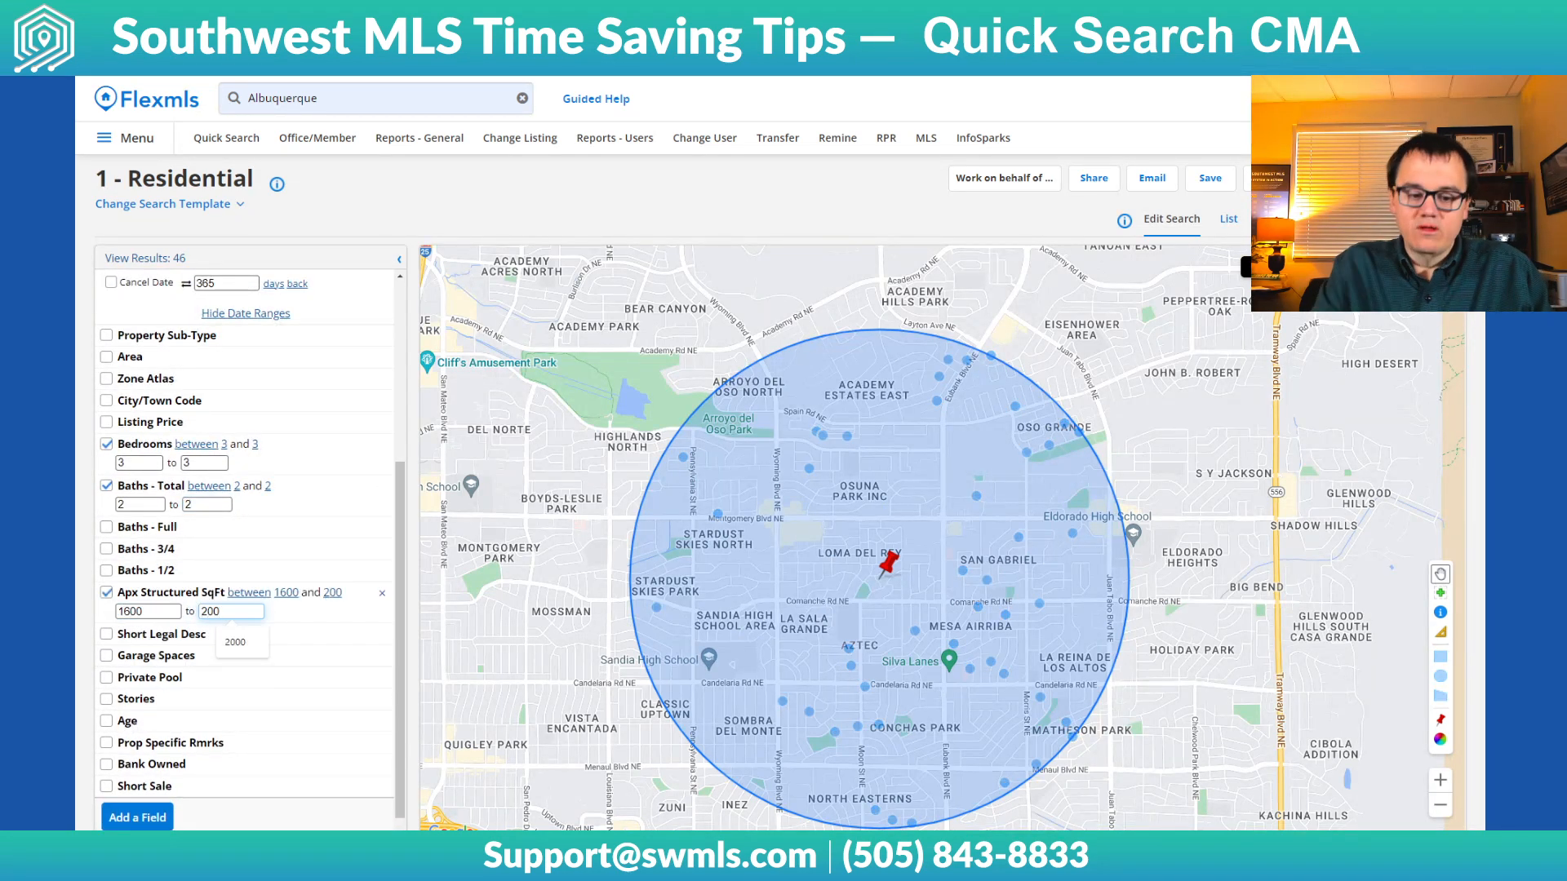
click(428, 203)
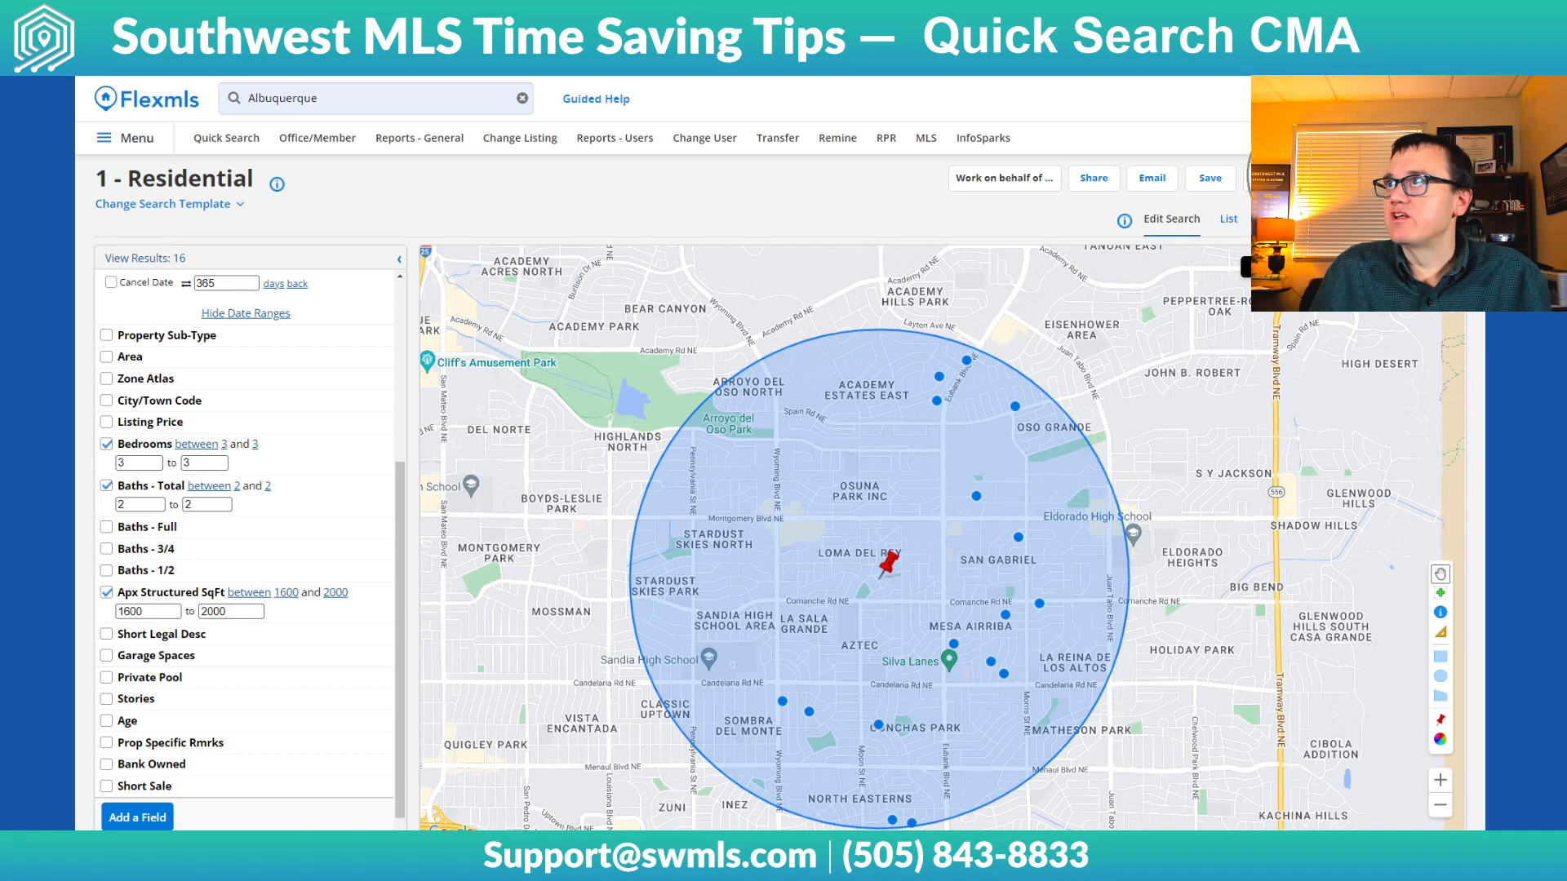
Start a CMA from all search results, choose the Full CMA type and continue to the cover page
click(1269, 178)
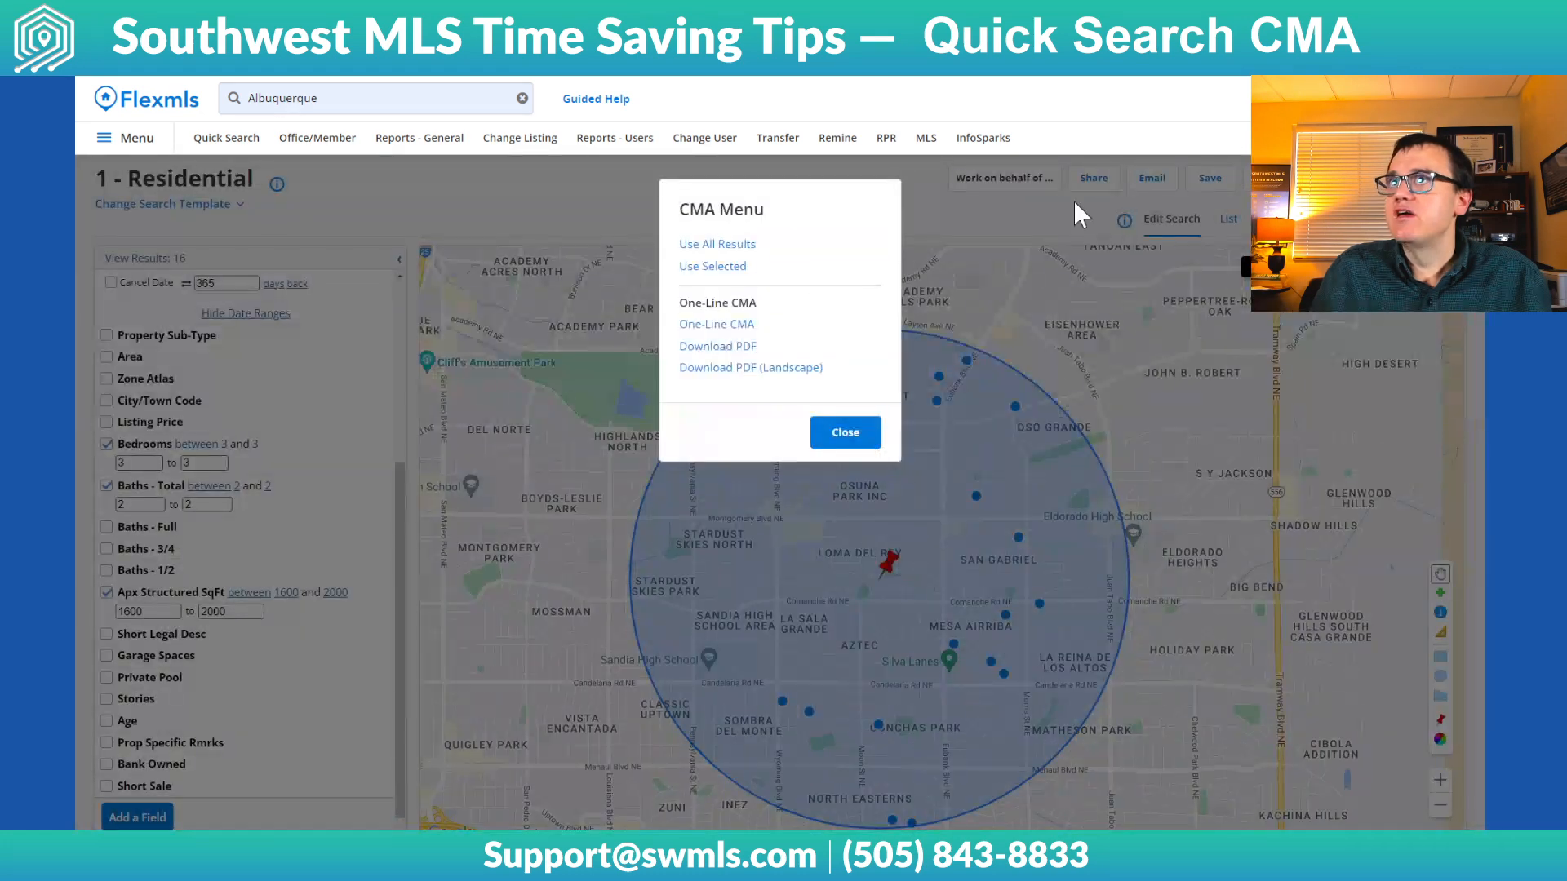
click(729, 249)
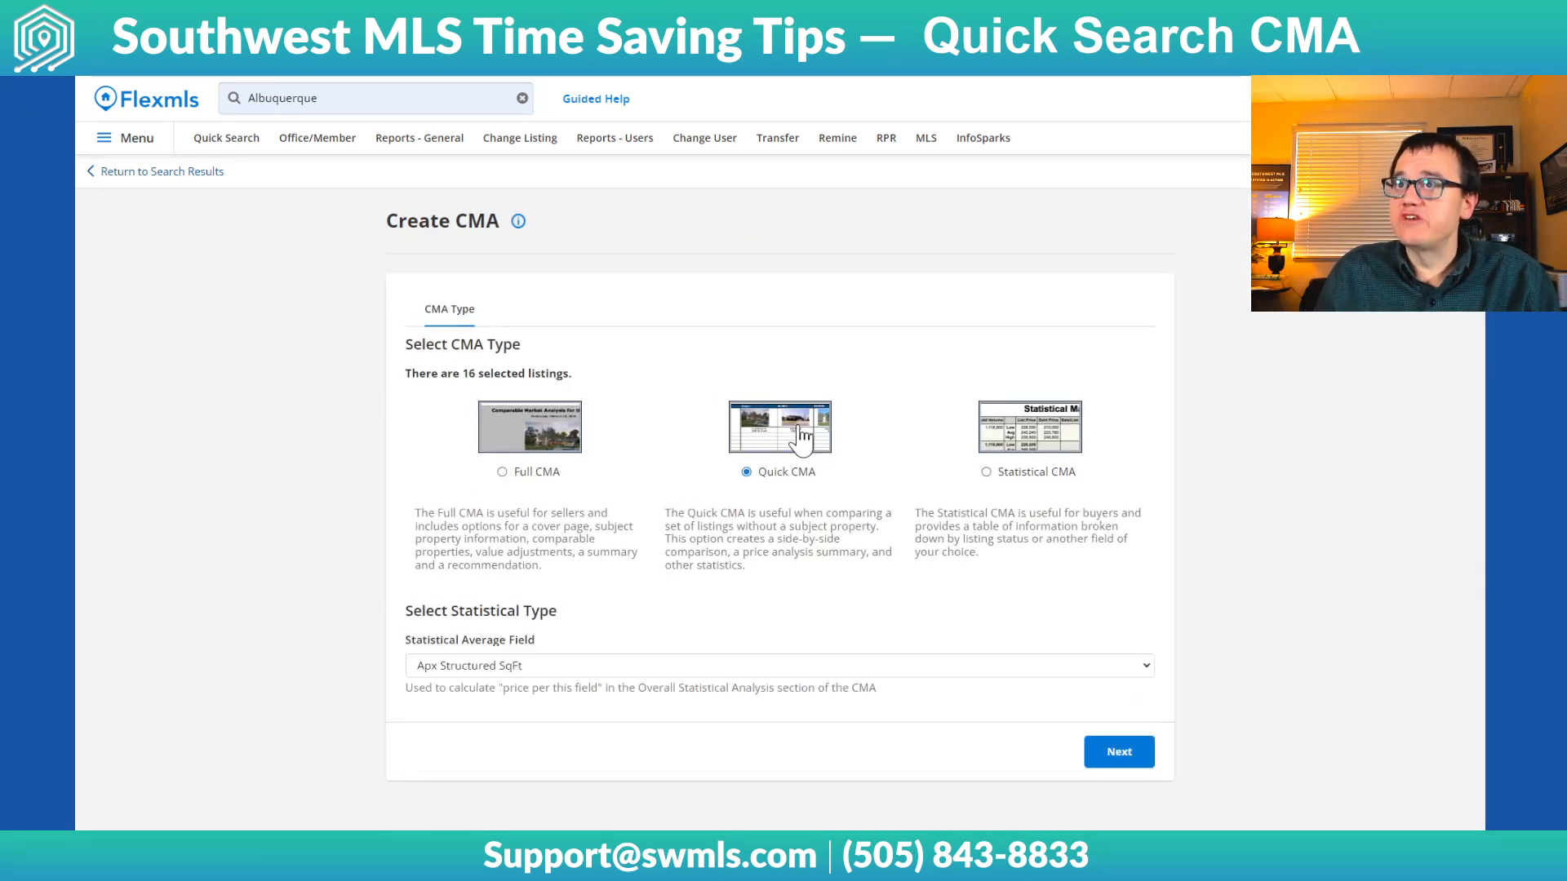
click(1033, 438)
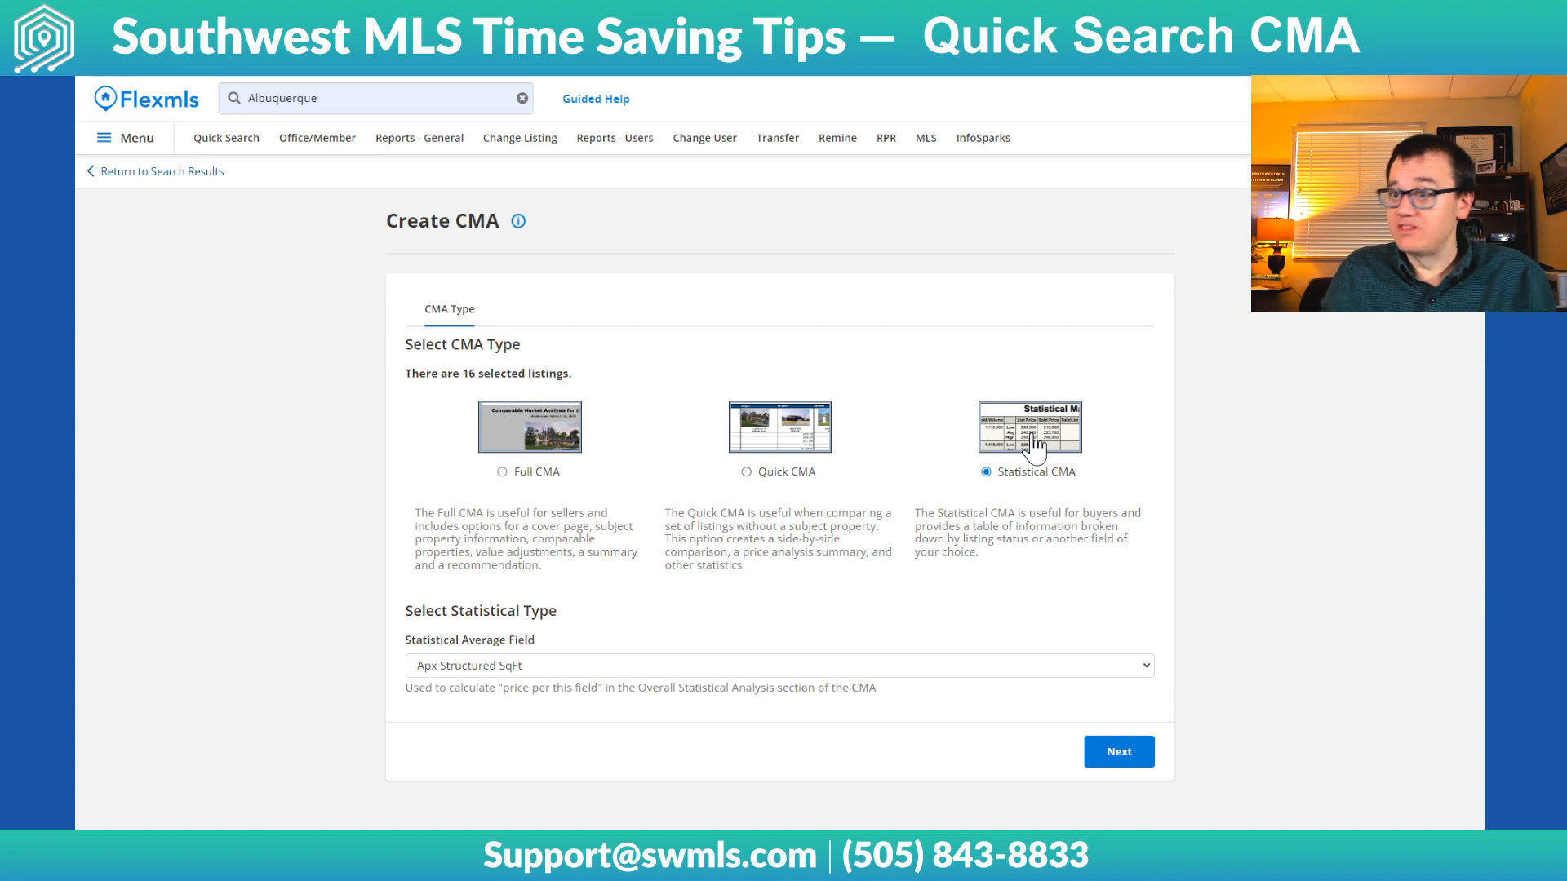
click(572, 445)
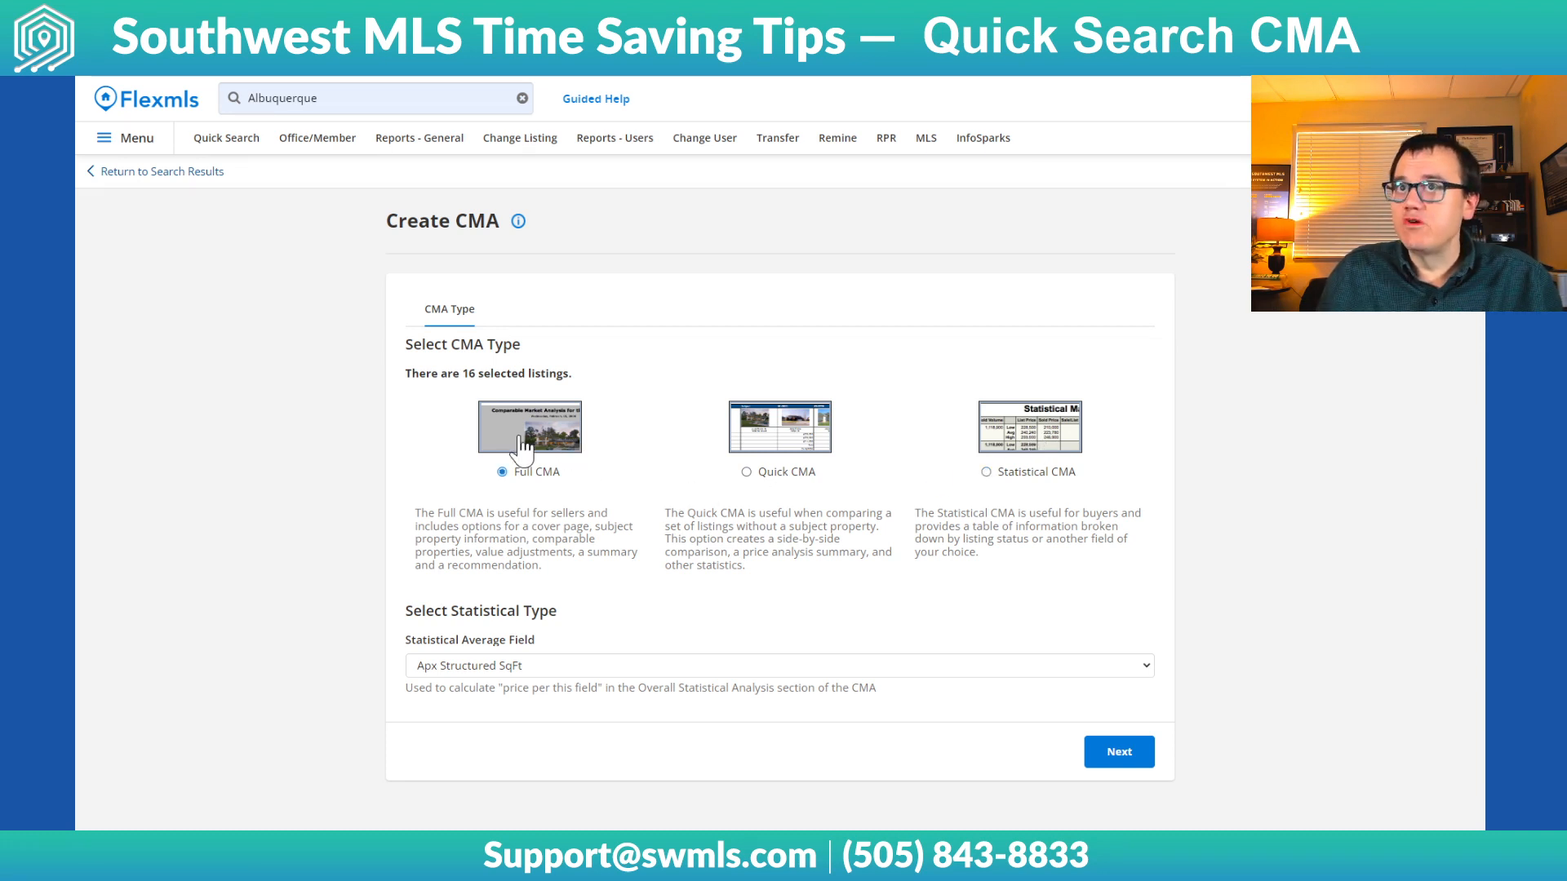
click(1122, 758)
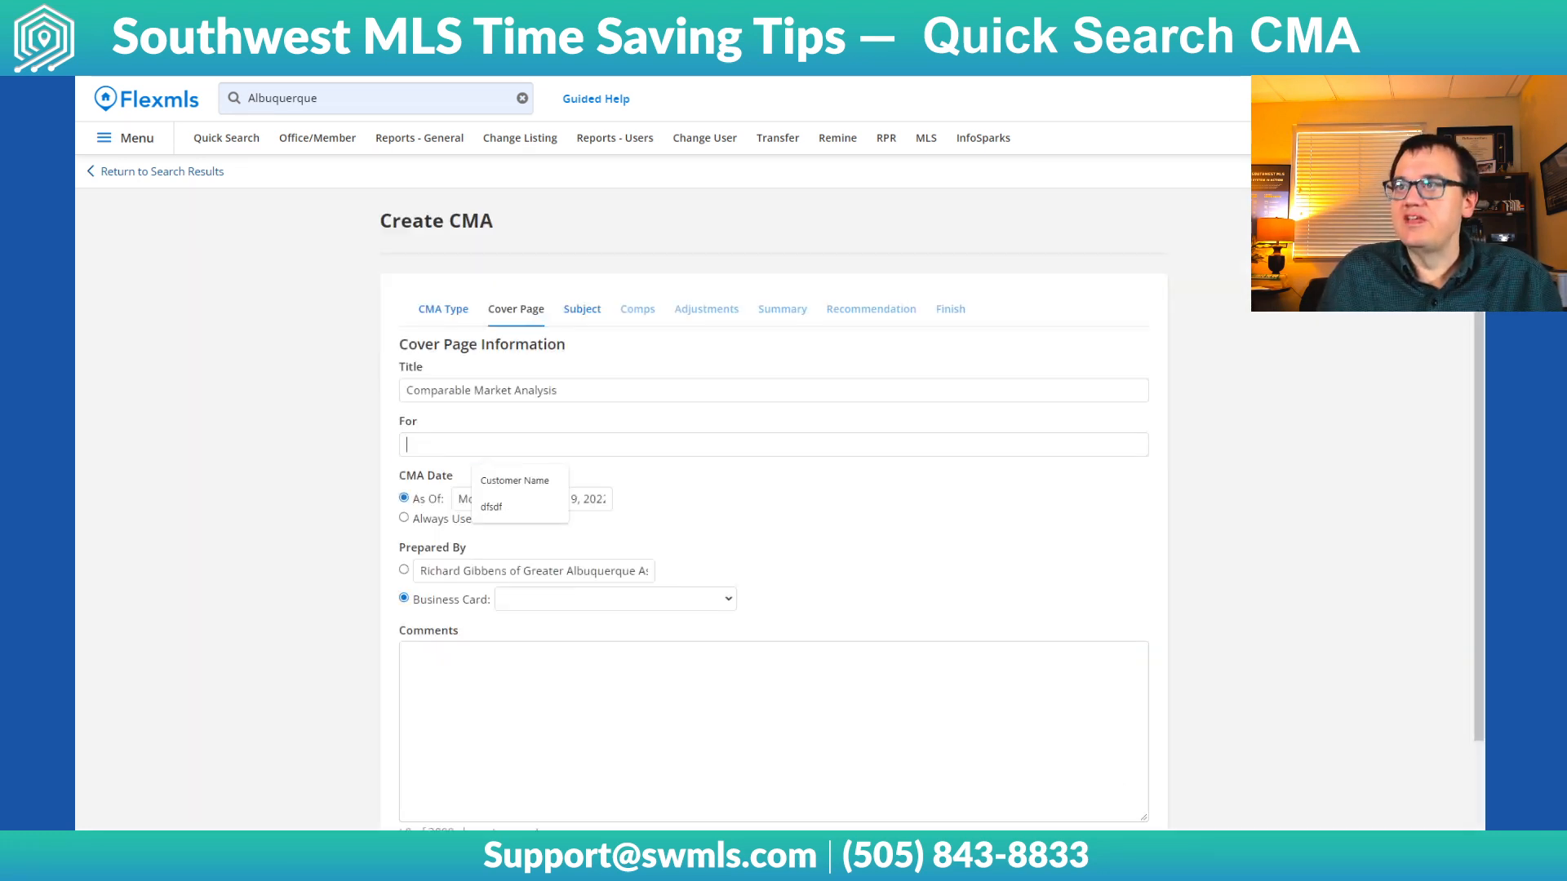
Keep the default cover page information and continue to the subject property details
click(275, 481)
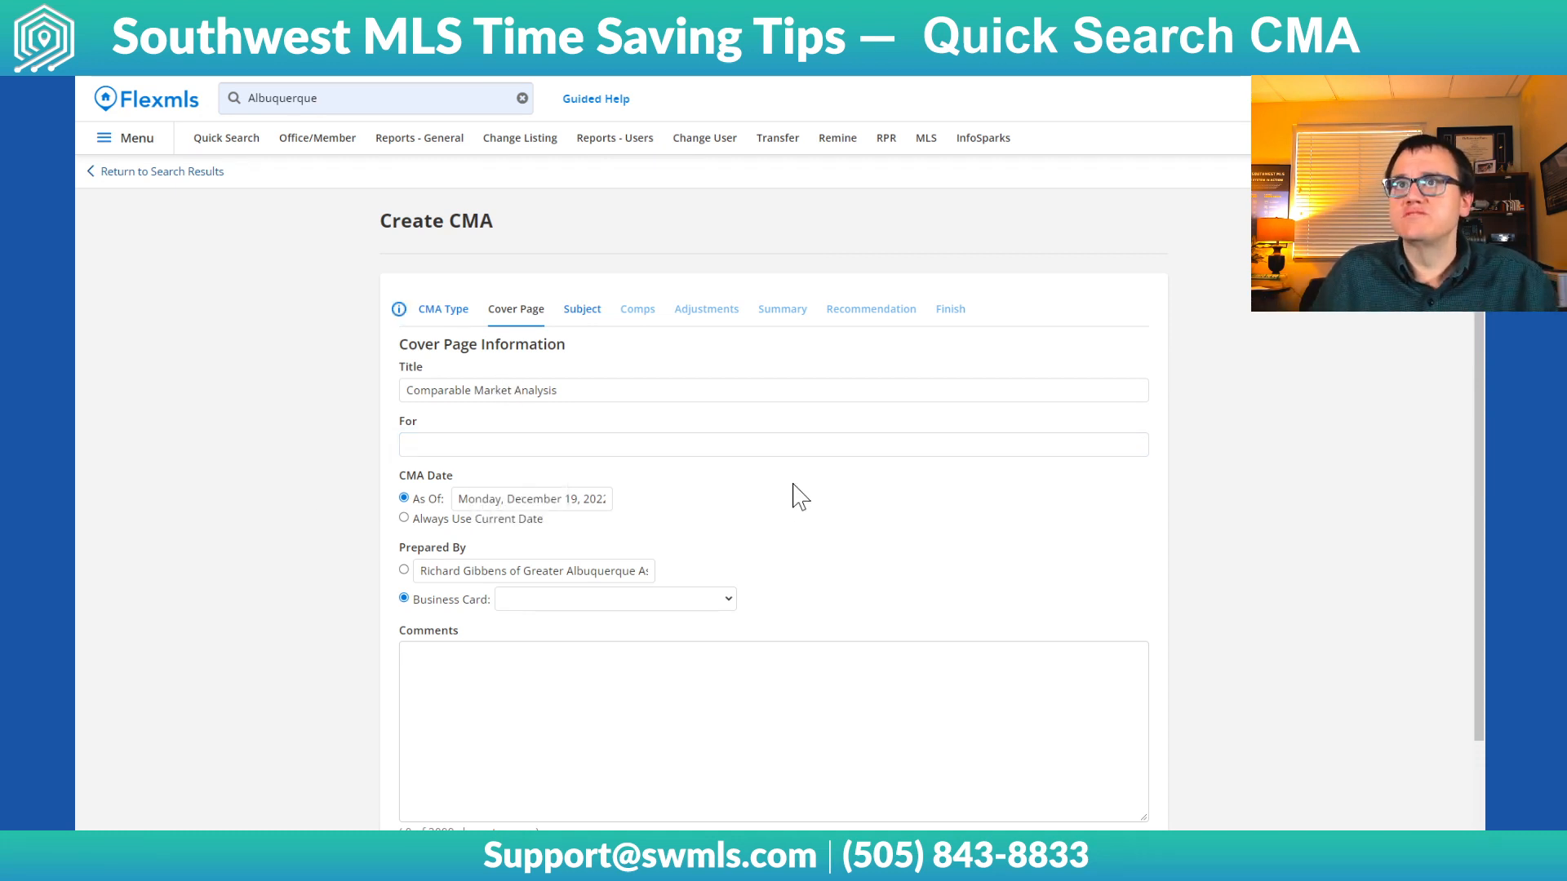
scroll(798, 492, down, 2)
scroll(1241, 559, up, 2)
scroll(1240, 559, down, 1)
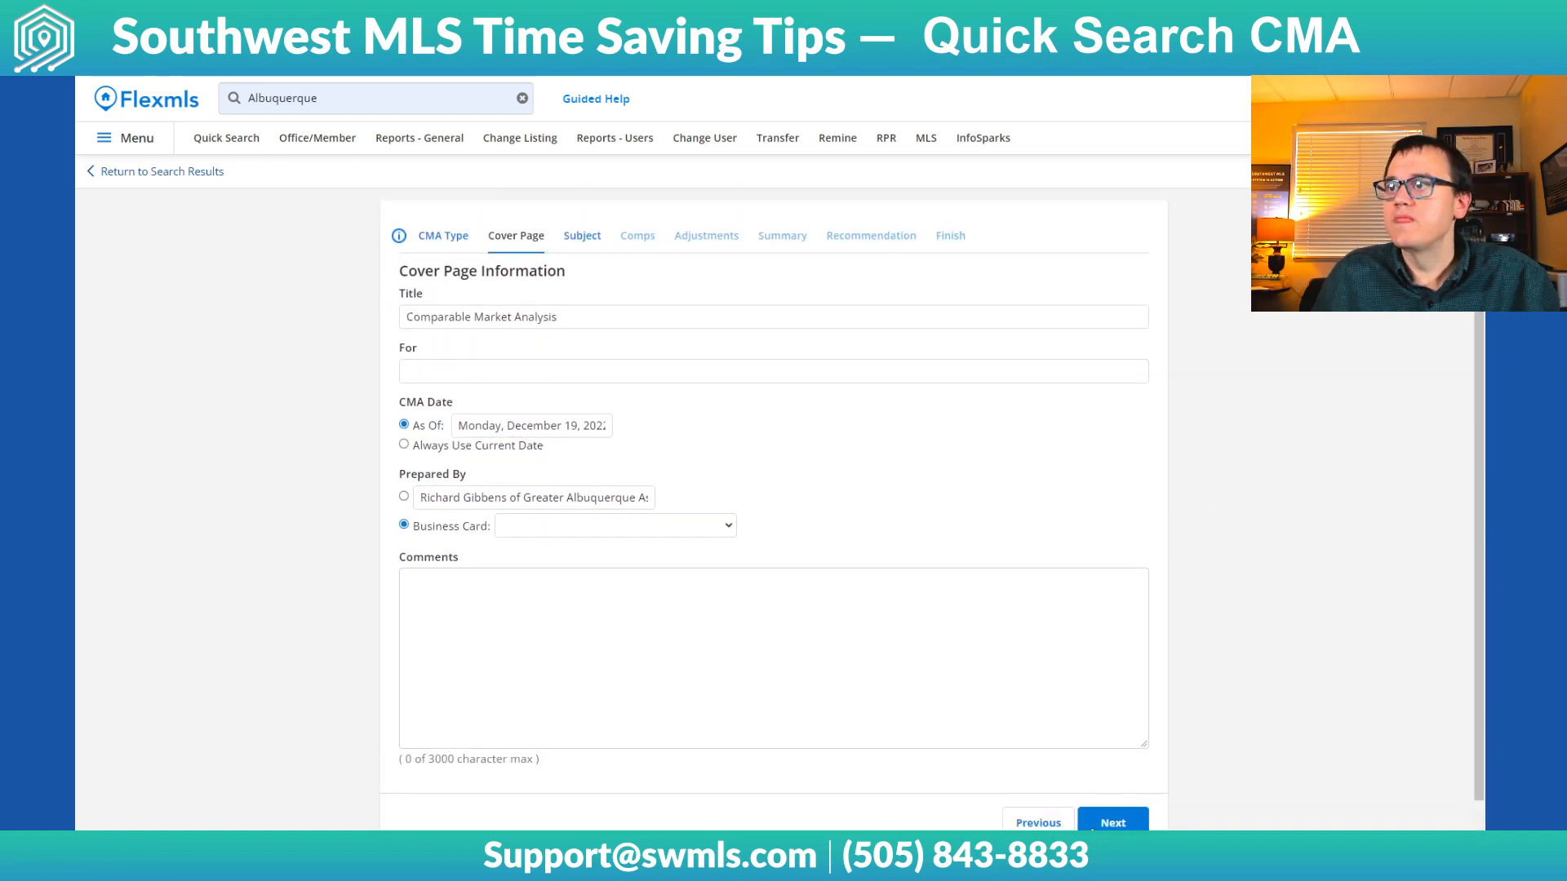
click(1113, 822)
Fill in the subject property's street address, city, state and zip from the saved address suggestion
click(620, 380)
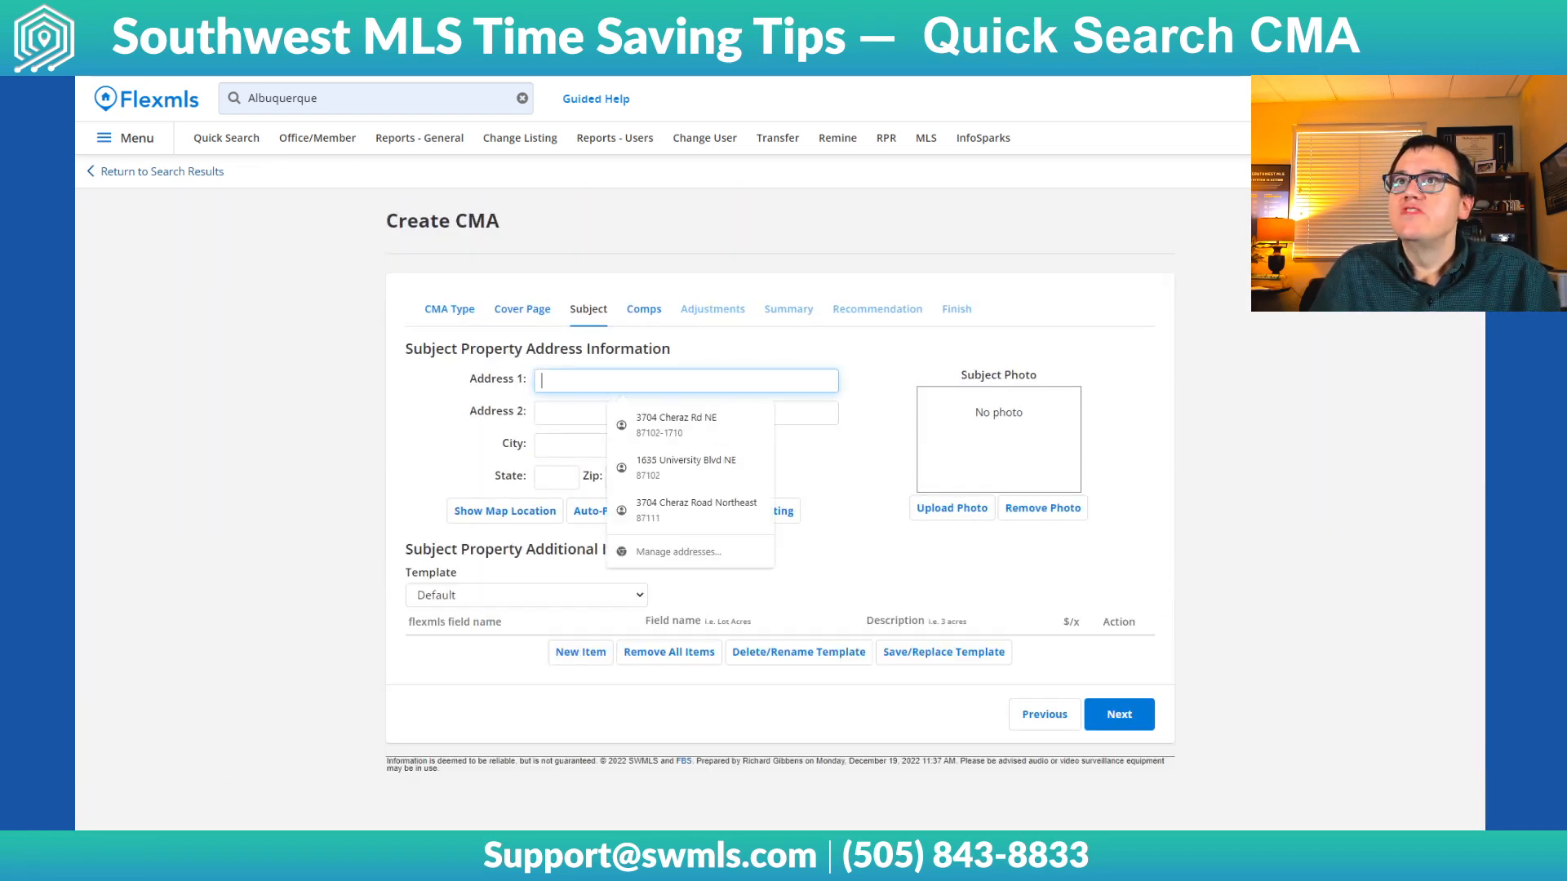
click(677, 424)
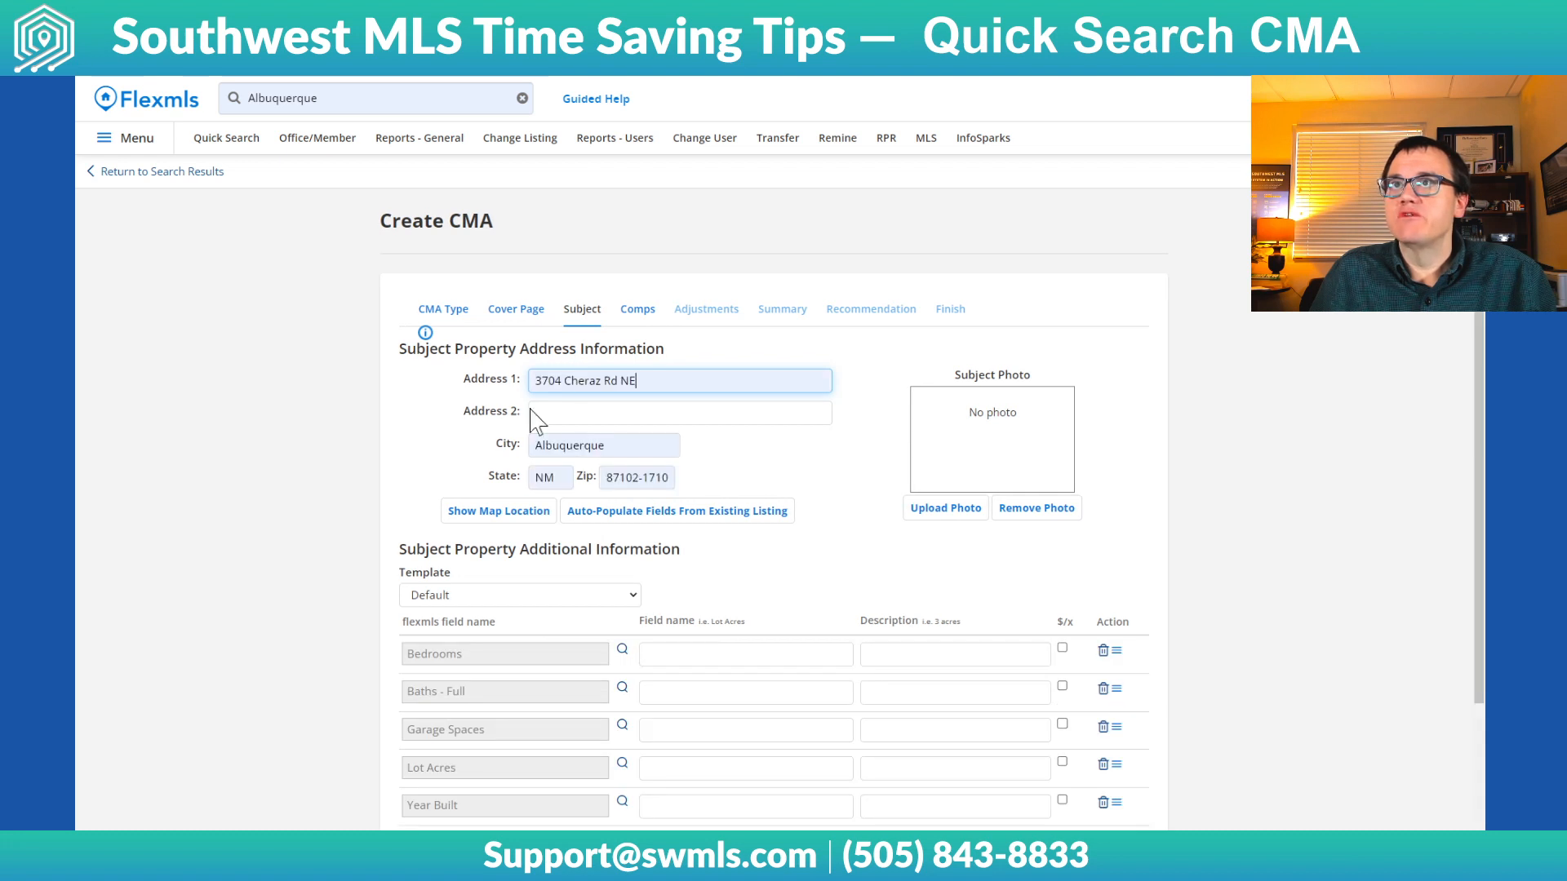
click(791, 452)
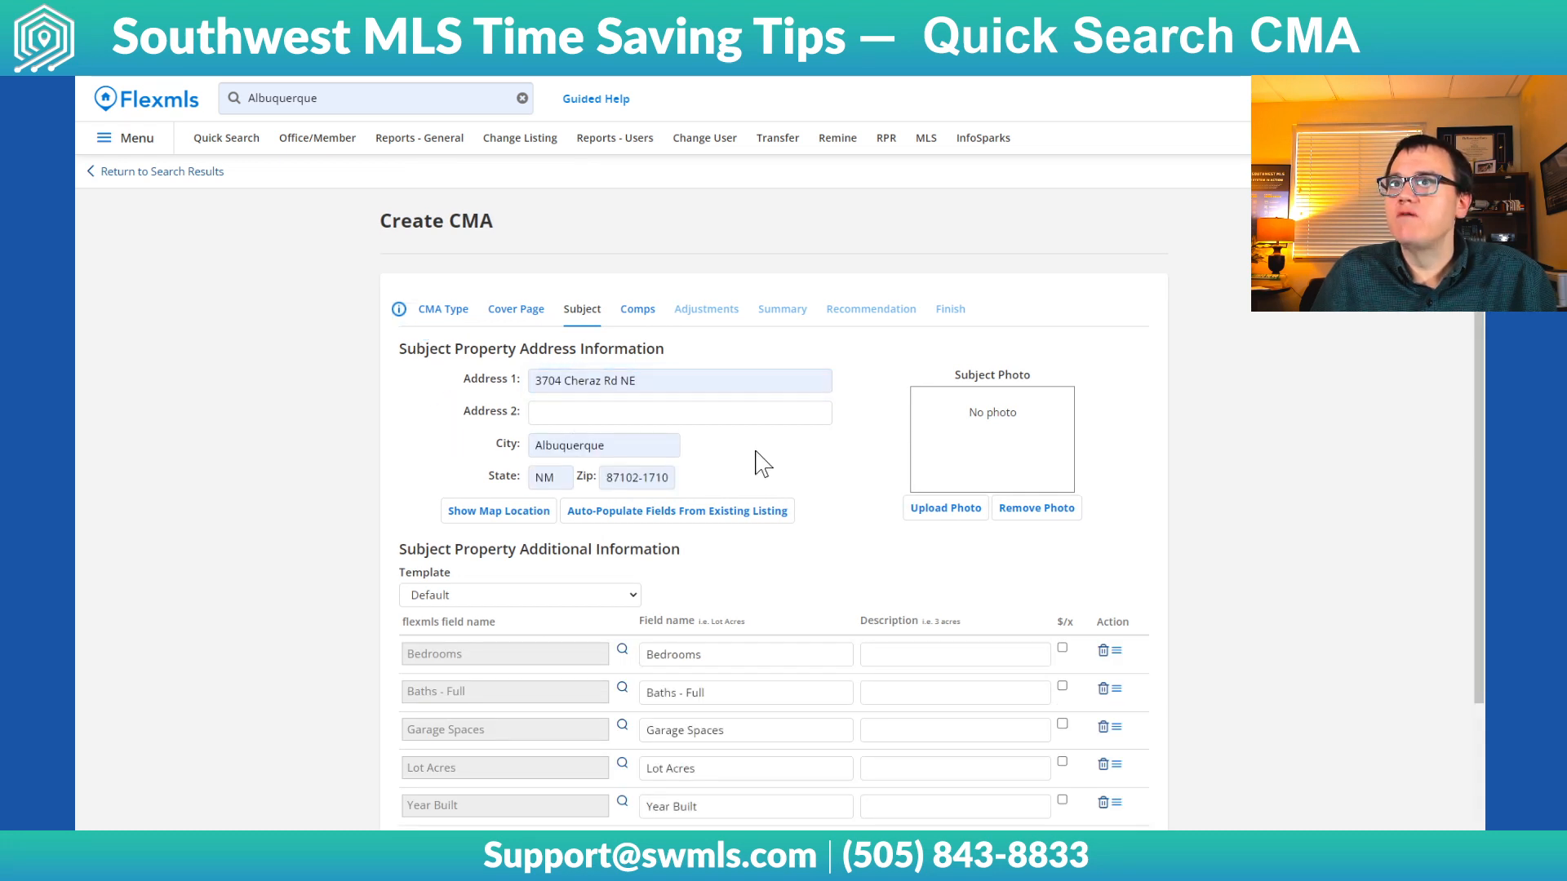
Check the option for auto-populating fields from an existing listing and examine the subject property's additional information fields
click(651, 512)
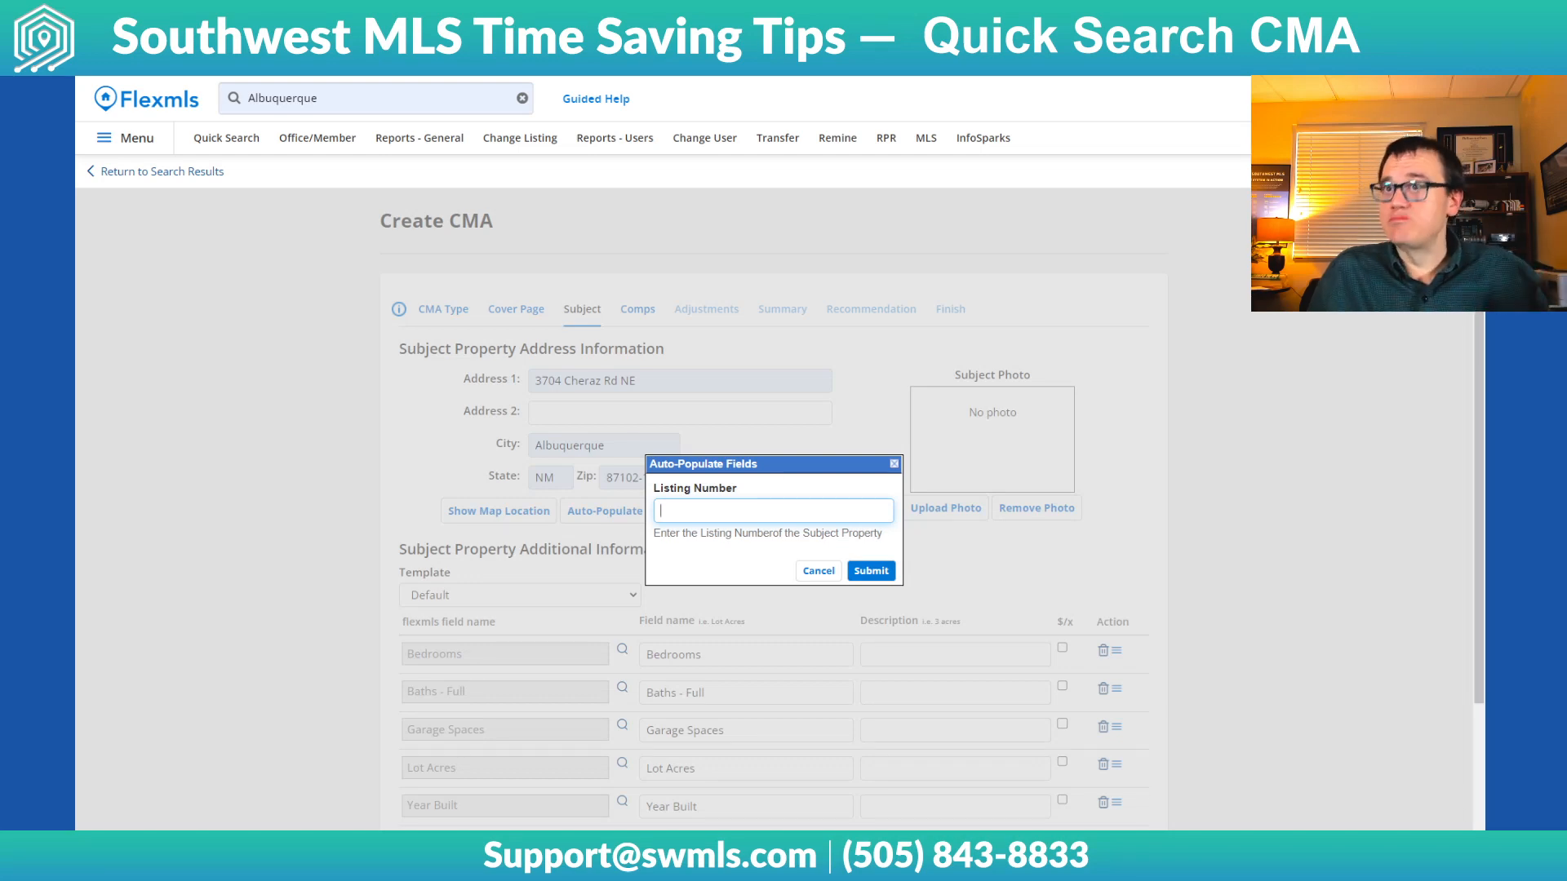
click(816, 572)
scroll(1183, 514, down, 2)
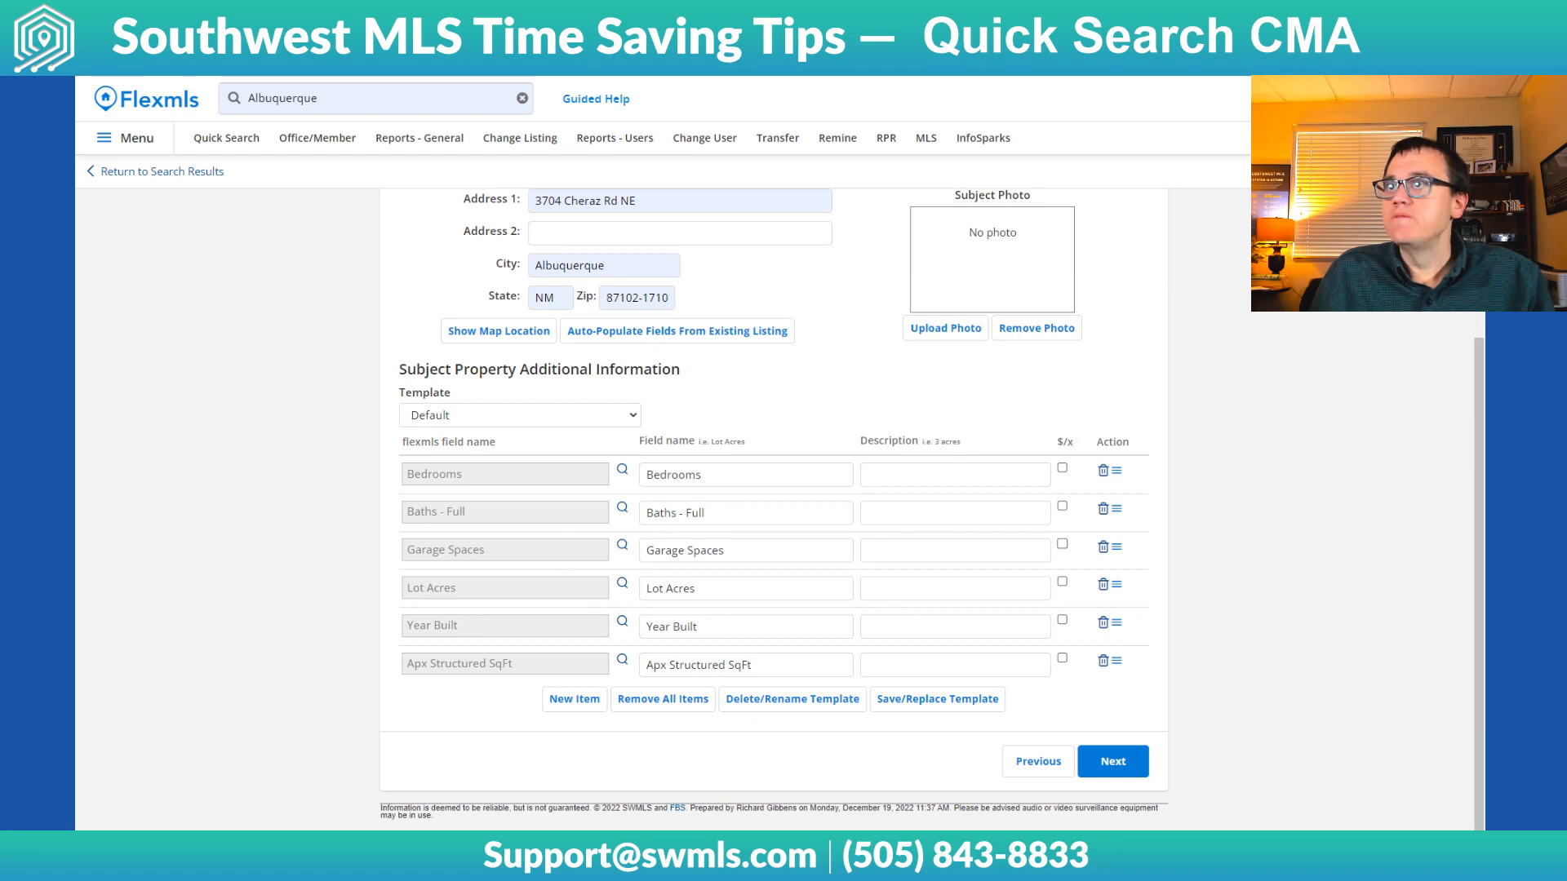
Describe the subject property with 3 bedrooms, 2 full baths, 2 garage spaces, .3 lot acres, year built 1978 and 1800 structured square feet
click(908, 475)
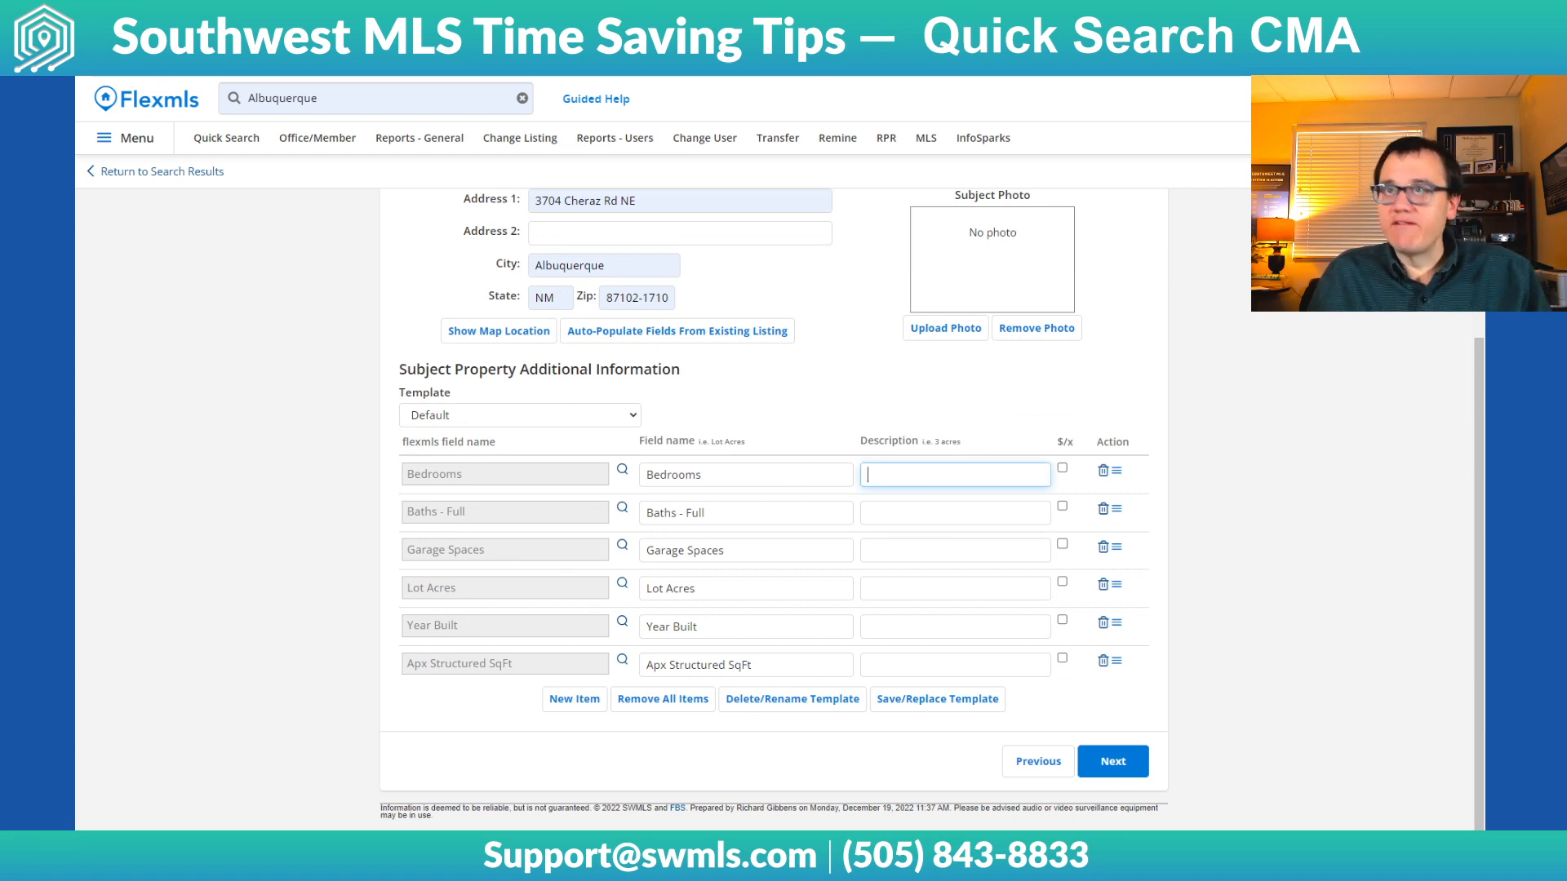
key(Tab)
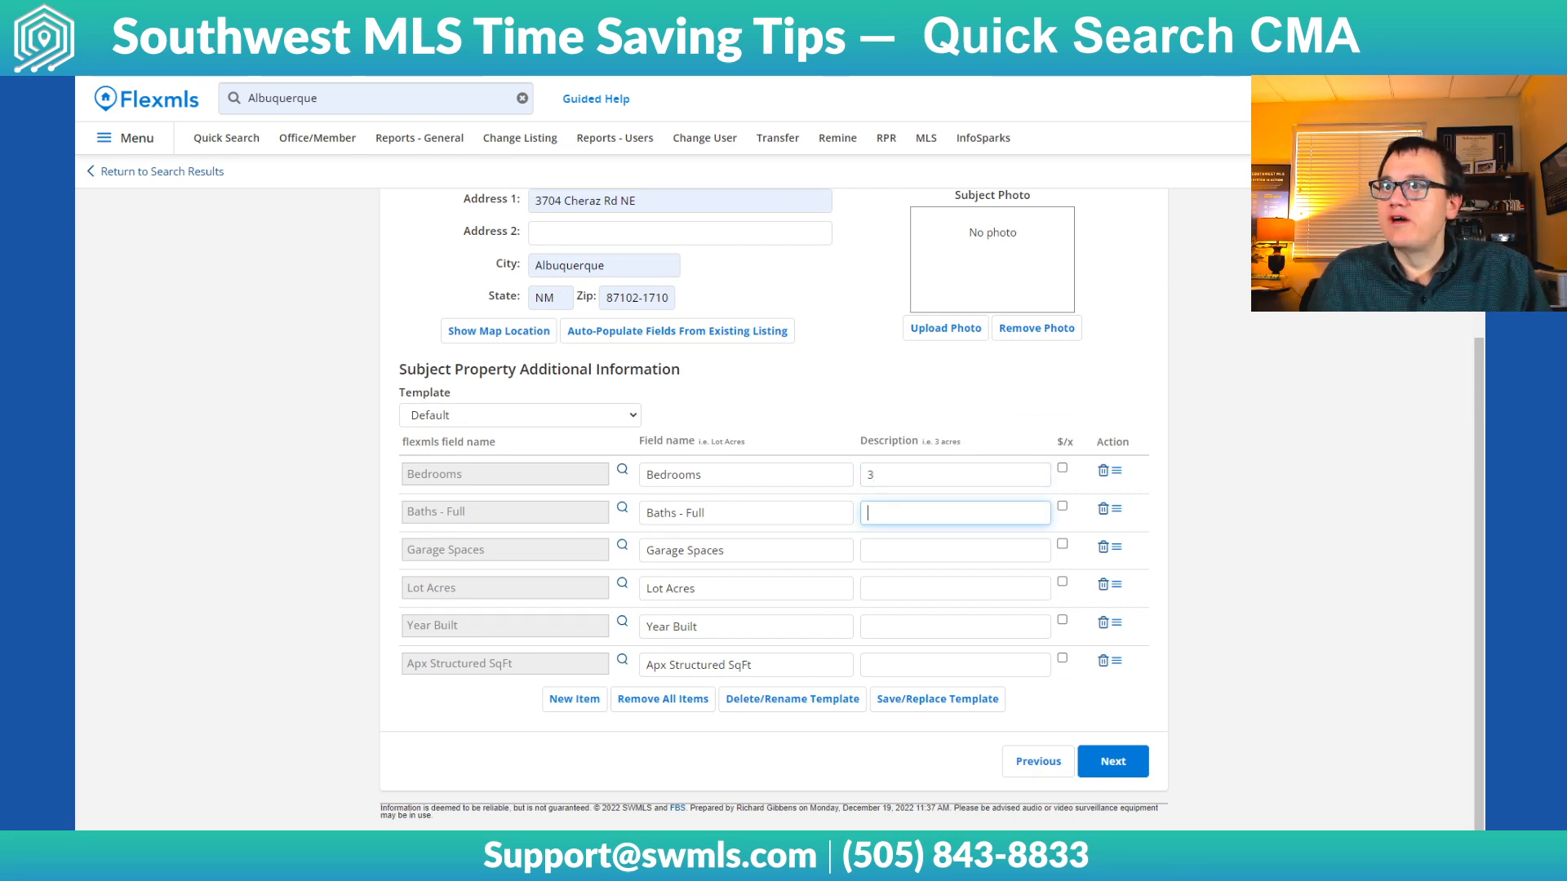
key(Tab)
key(Tab)
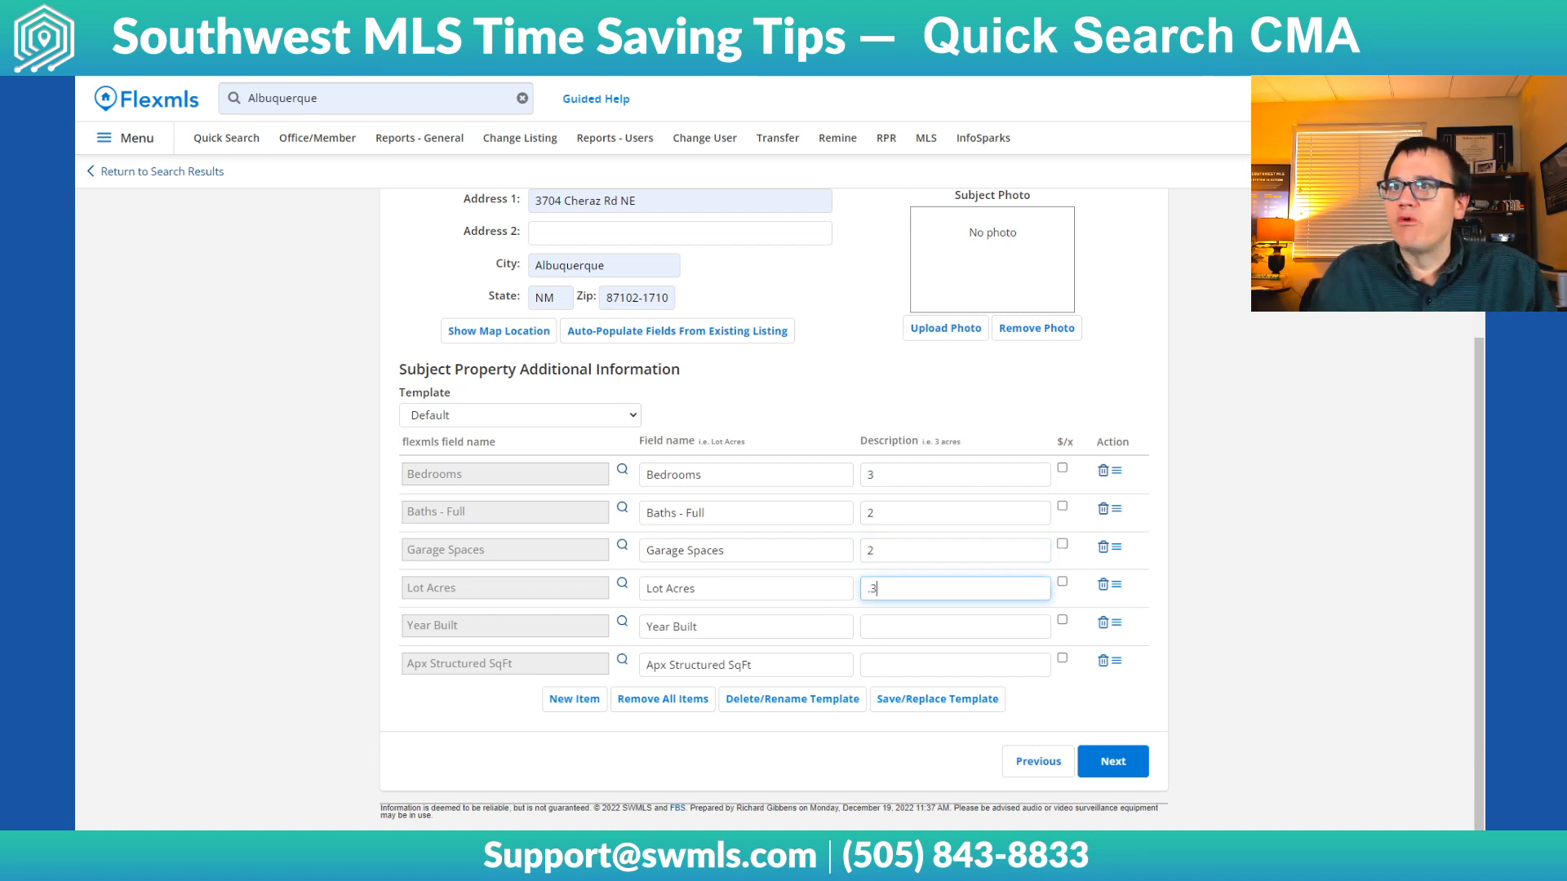
key(Tab)
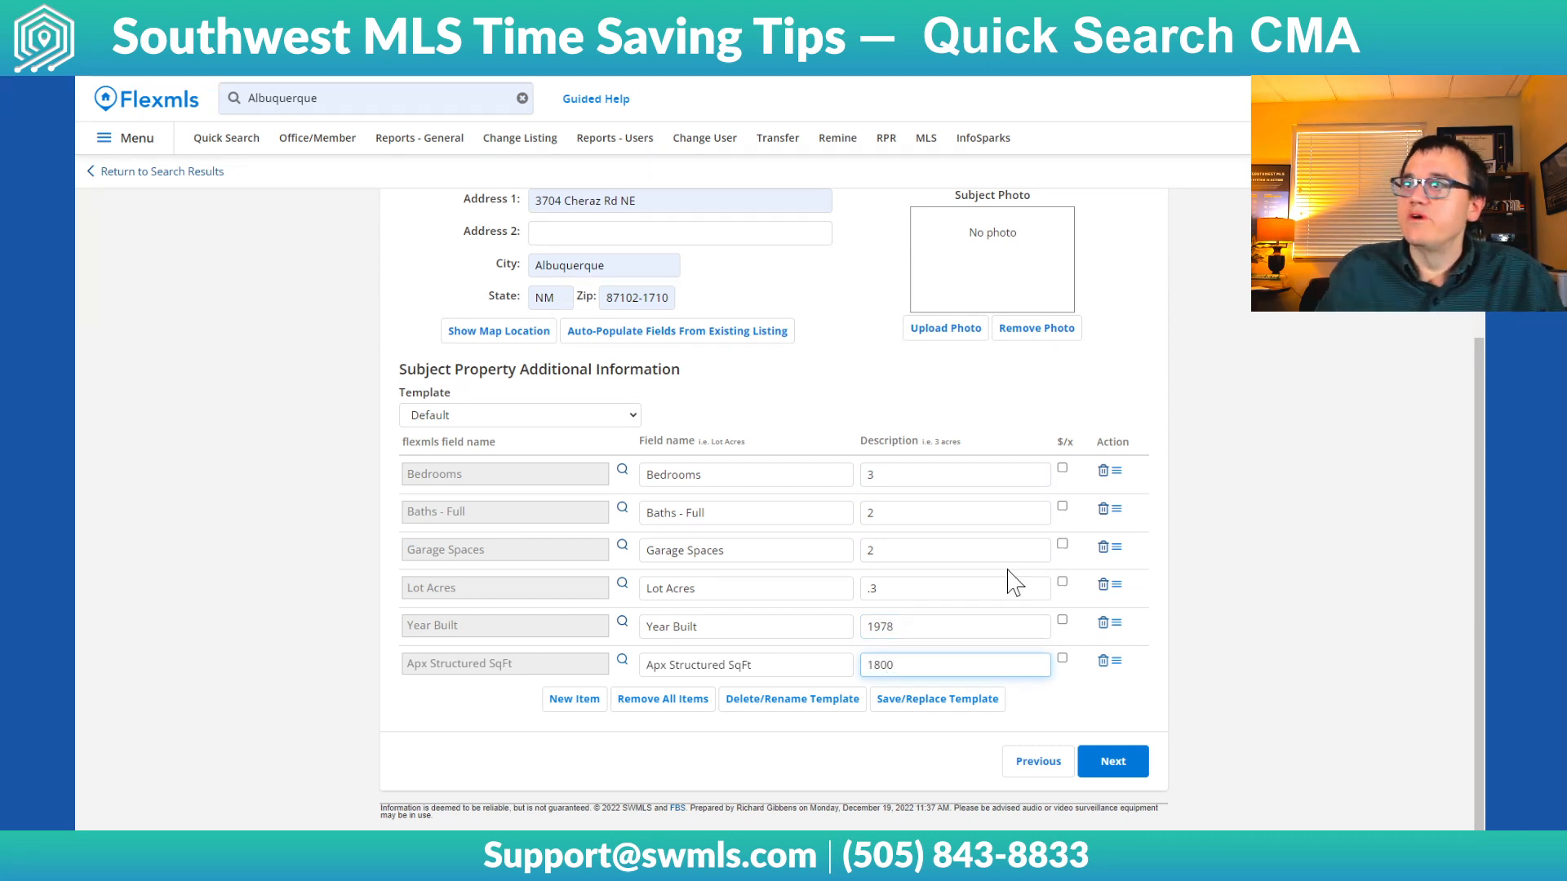
click(1344, 483)
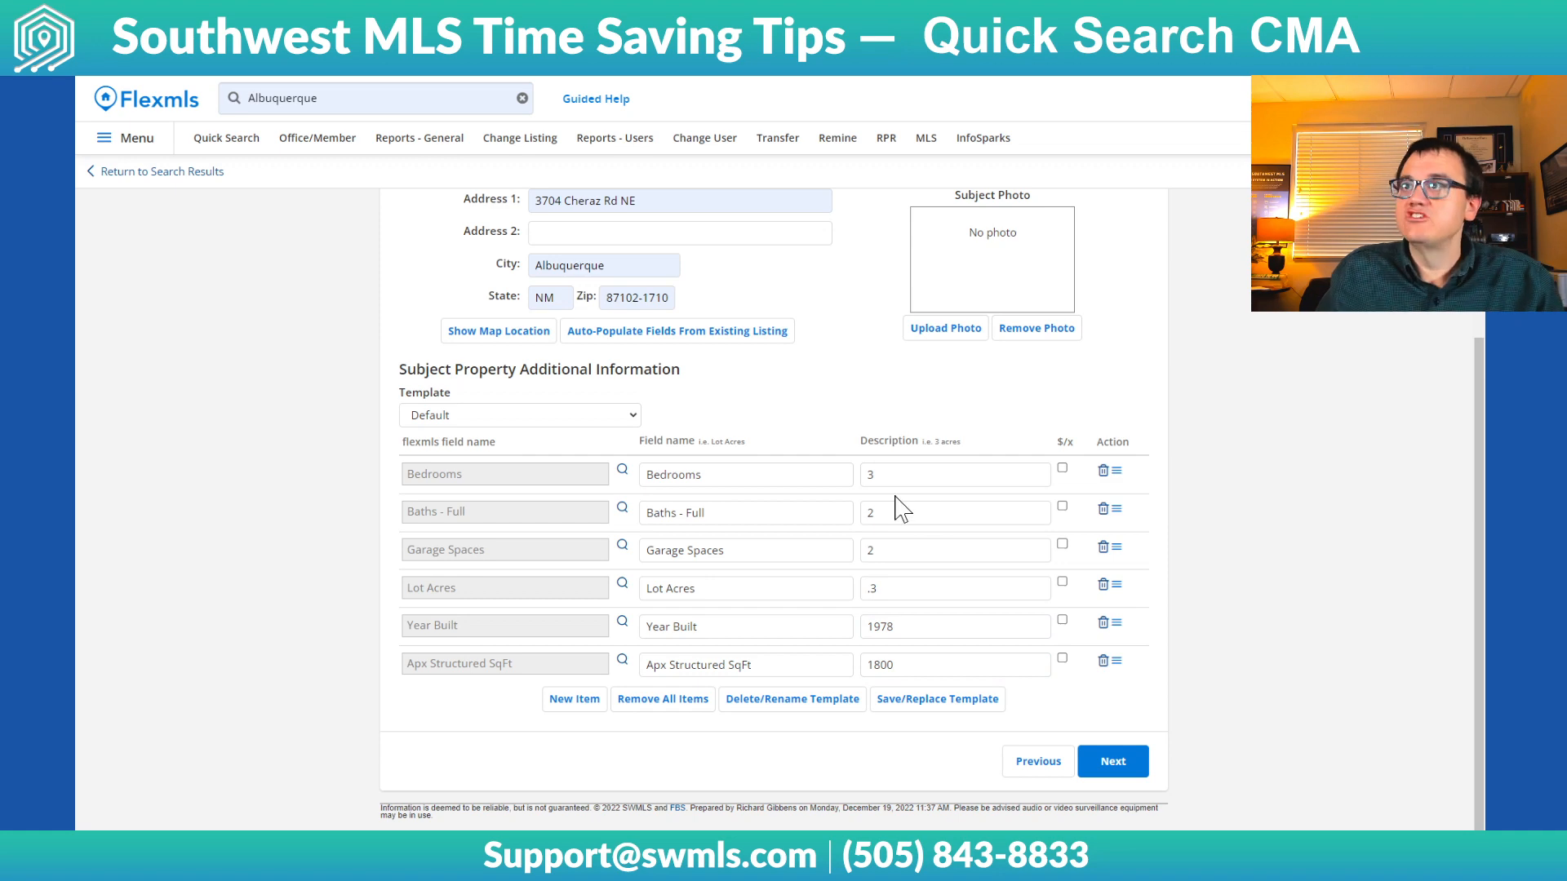
Continue to the comparable listings, accepting the mapped location for the subject property, and review the listings offered
click(1109, 767)
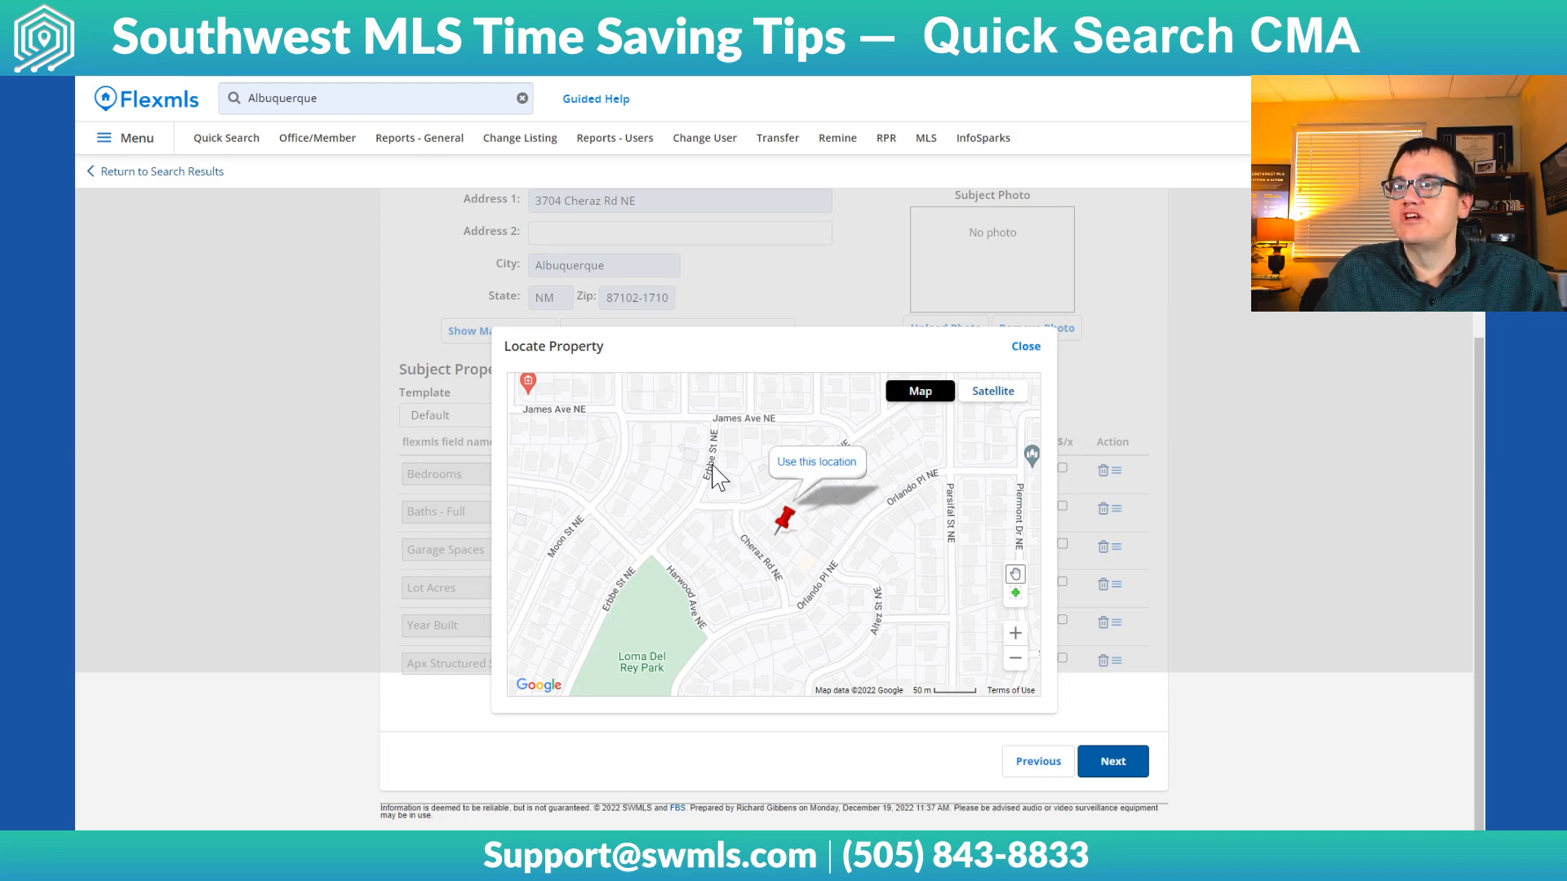
click(816, 462)
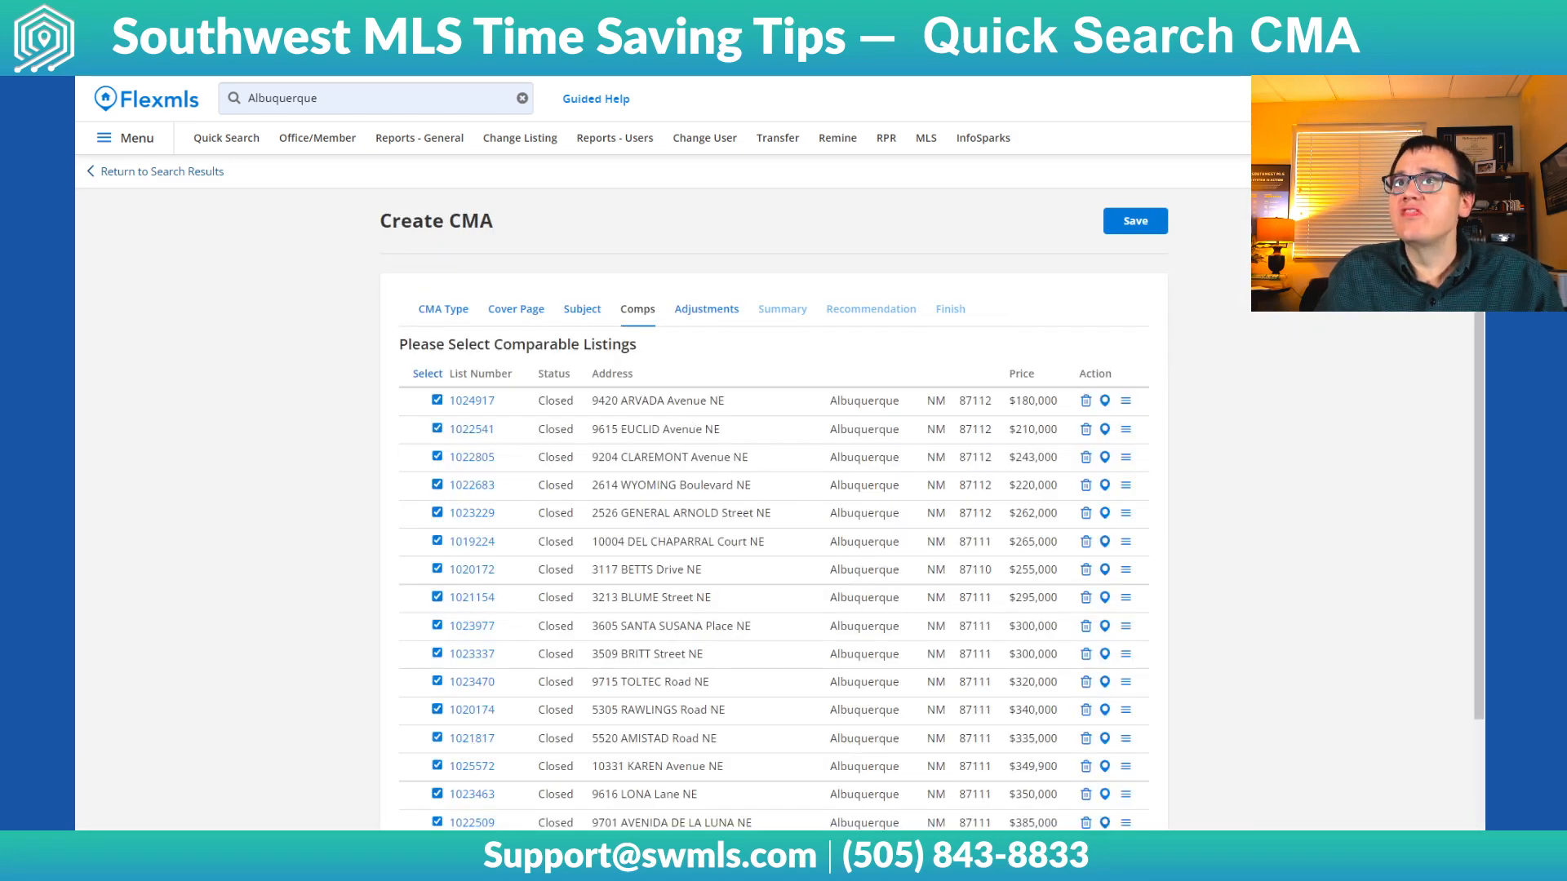
scroll(732, 441, down, 2)
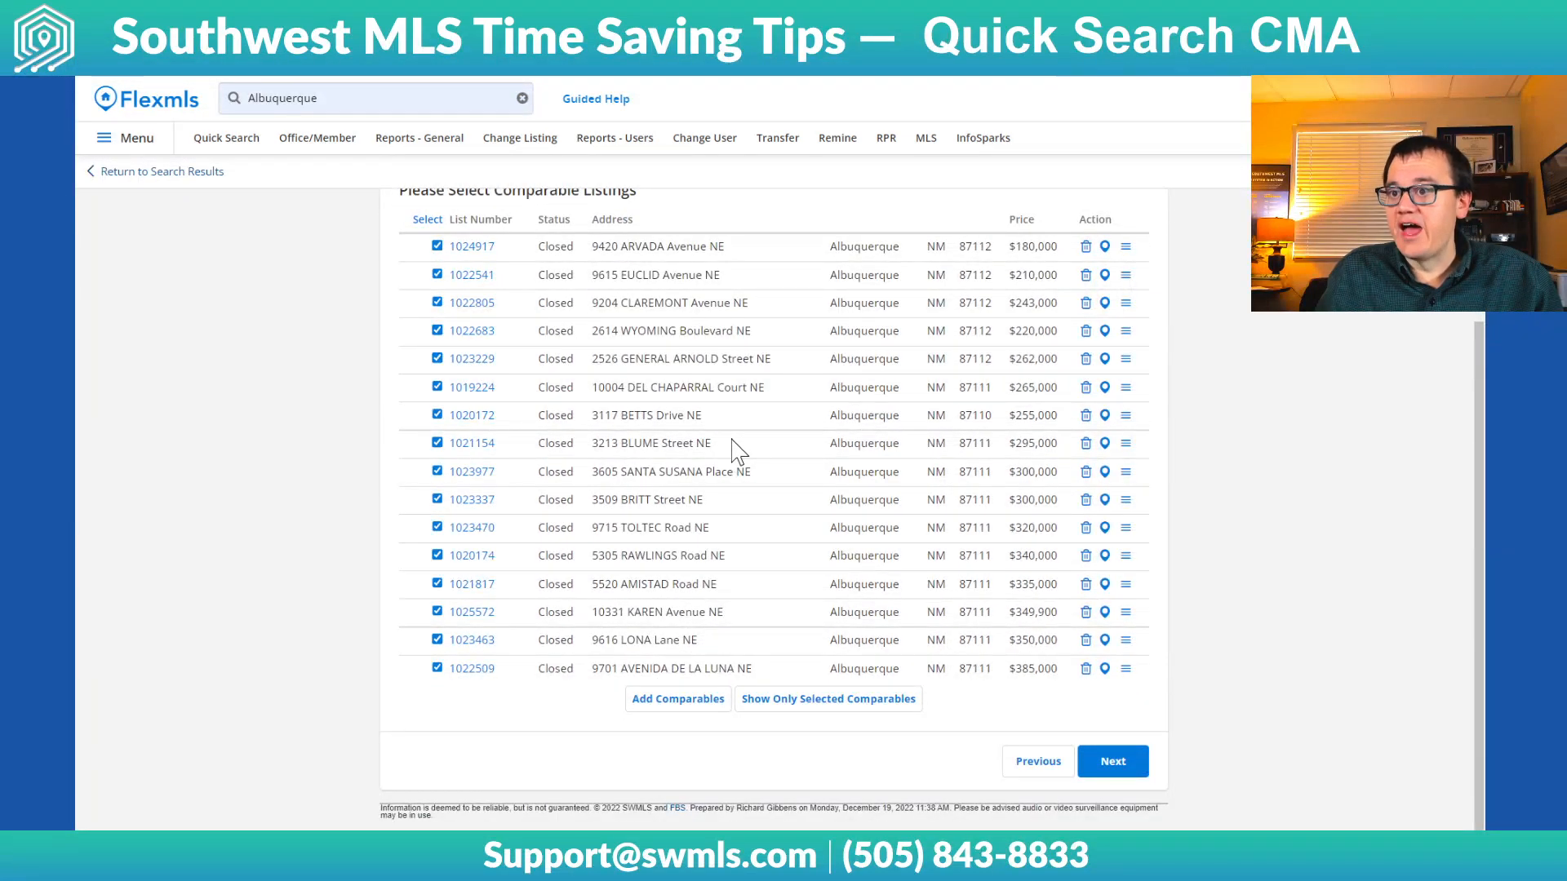
scroll(795, 506, up, 1)
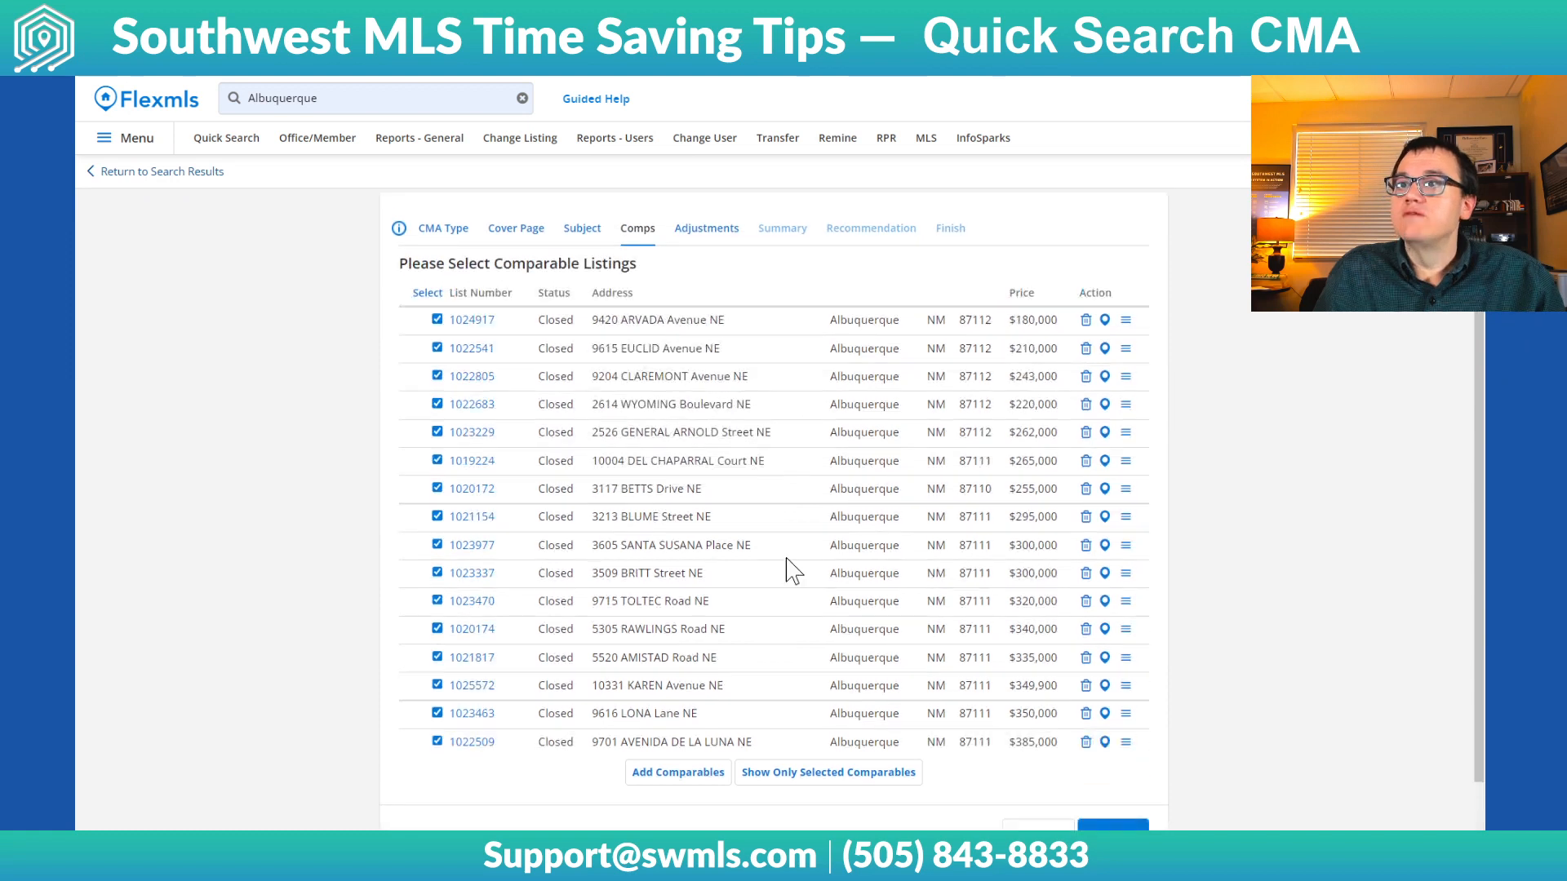
Deselect the third and fourth comparable listings and reselect both
click(437, 376)
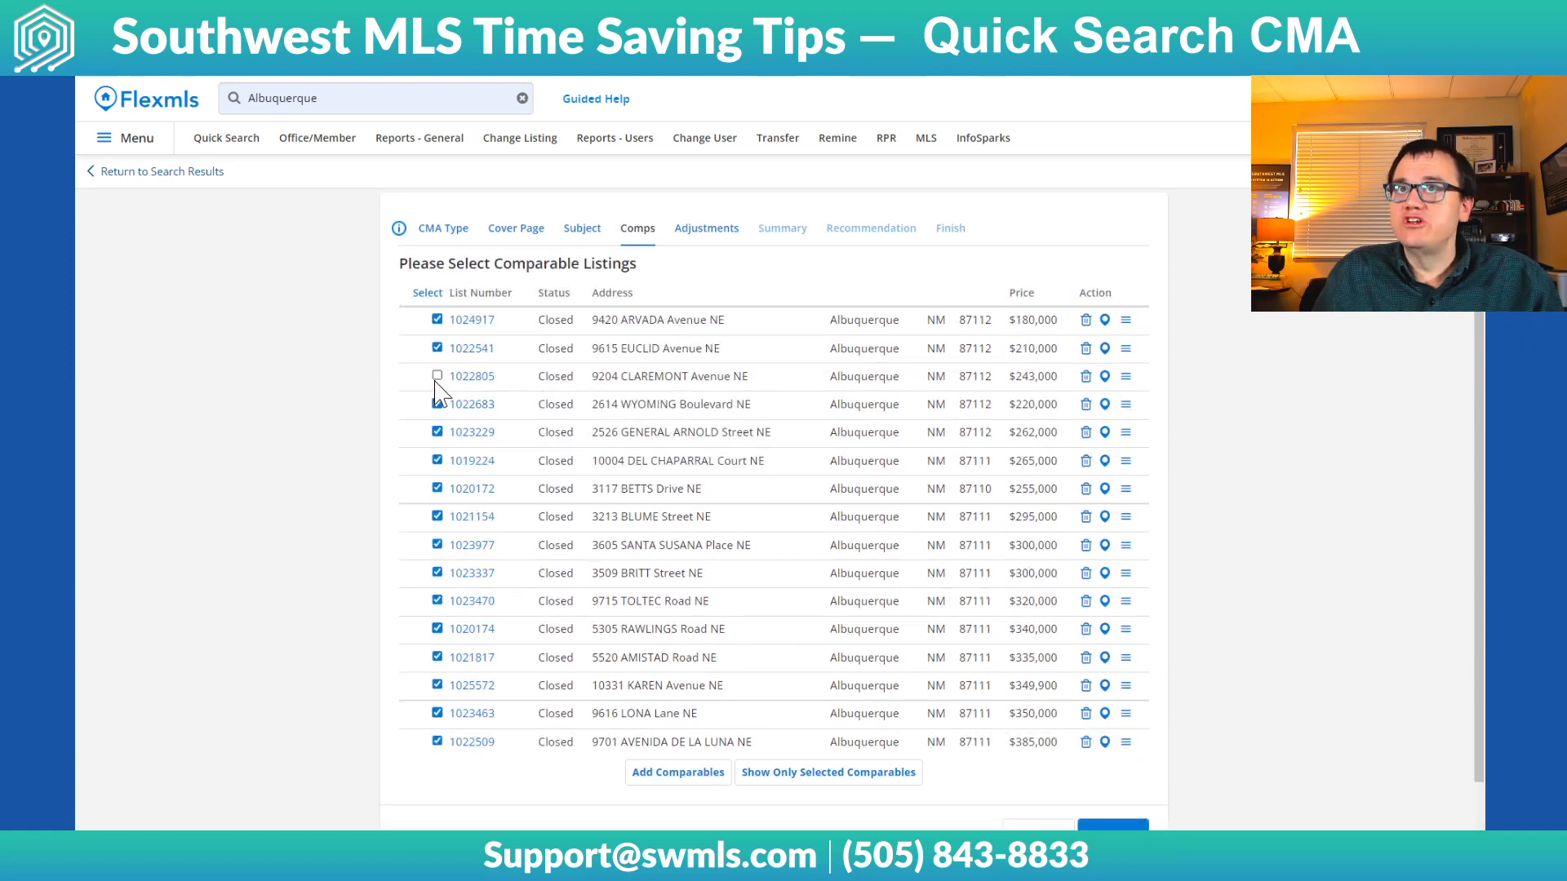
click(436, 404)
click(437, 376)
click(437, 404)
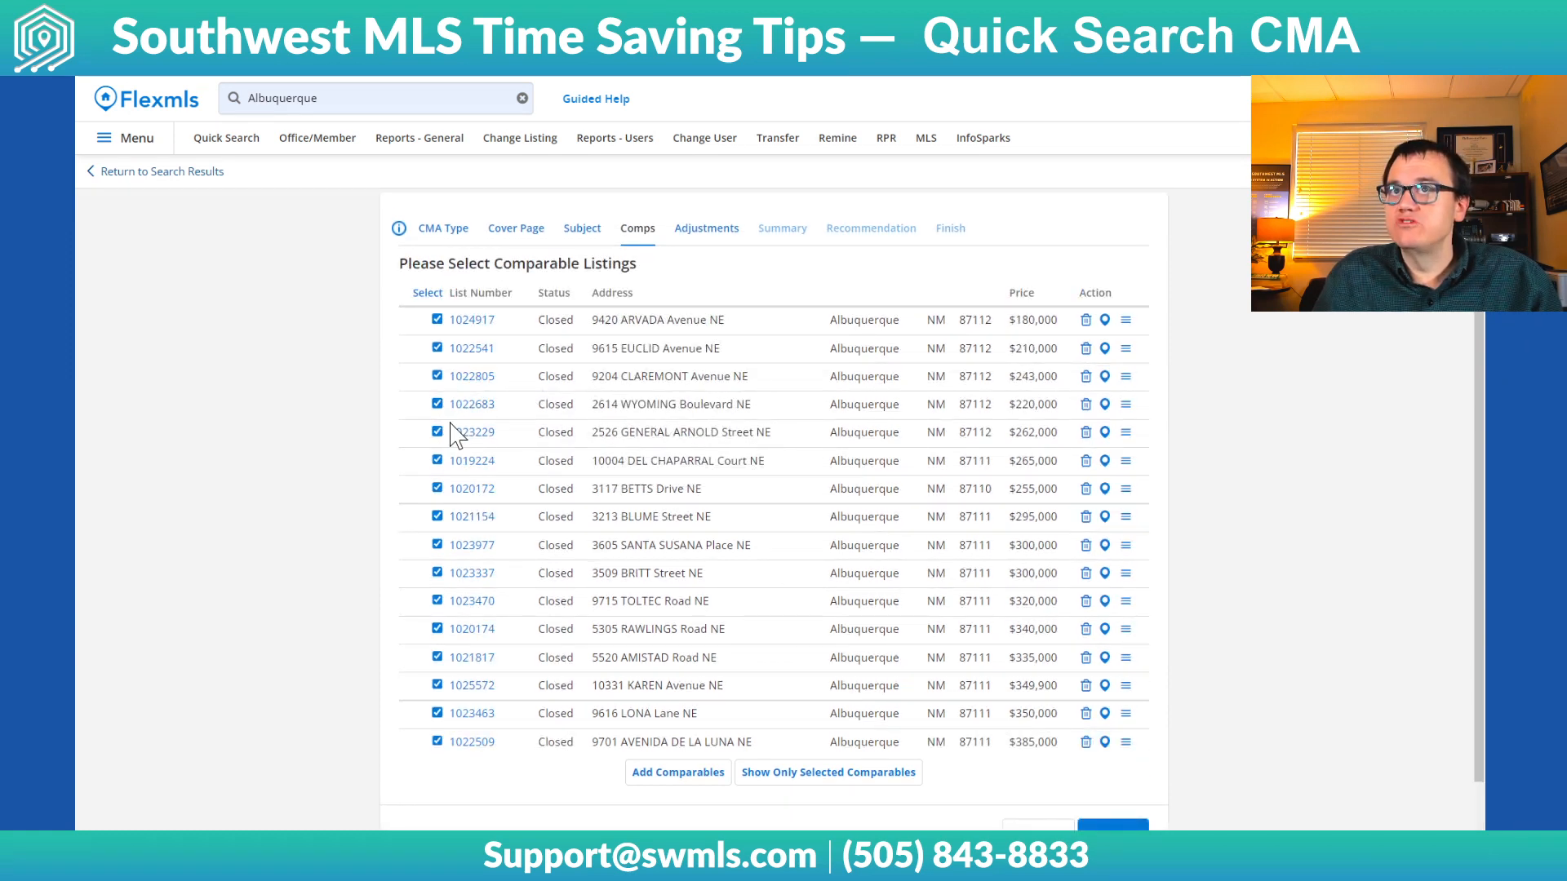
Keep all comparable listings selected and continue to the adjustments
scroll(1026, 514, down, 1)
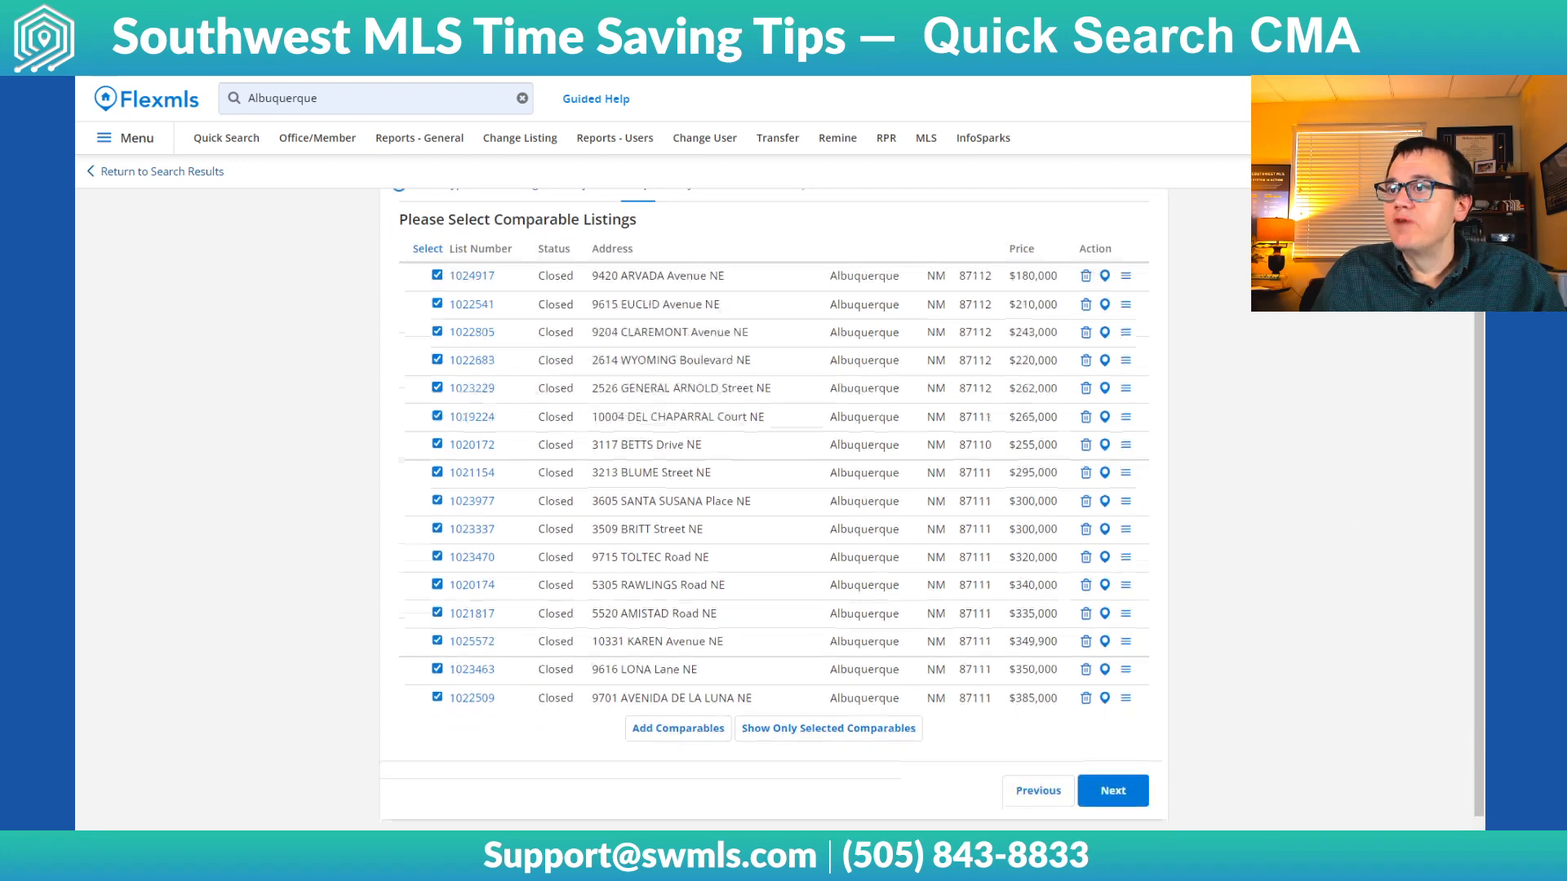
click(1113, 763)
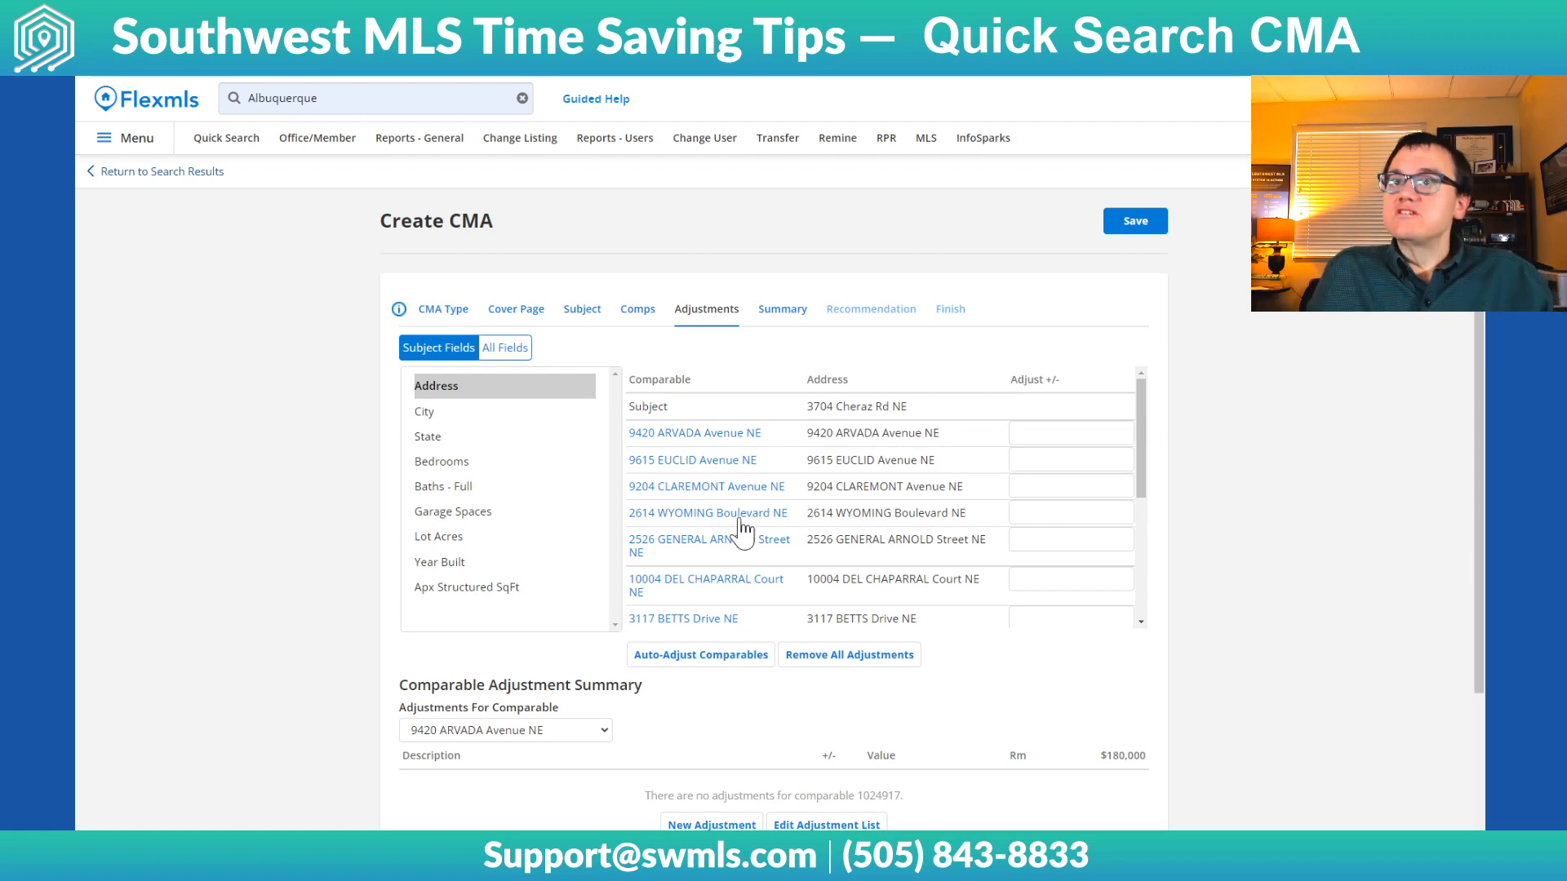
scroll(739, 523, down, 4)
scroll(816, 502, up, 4)
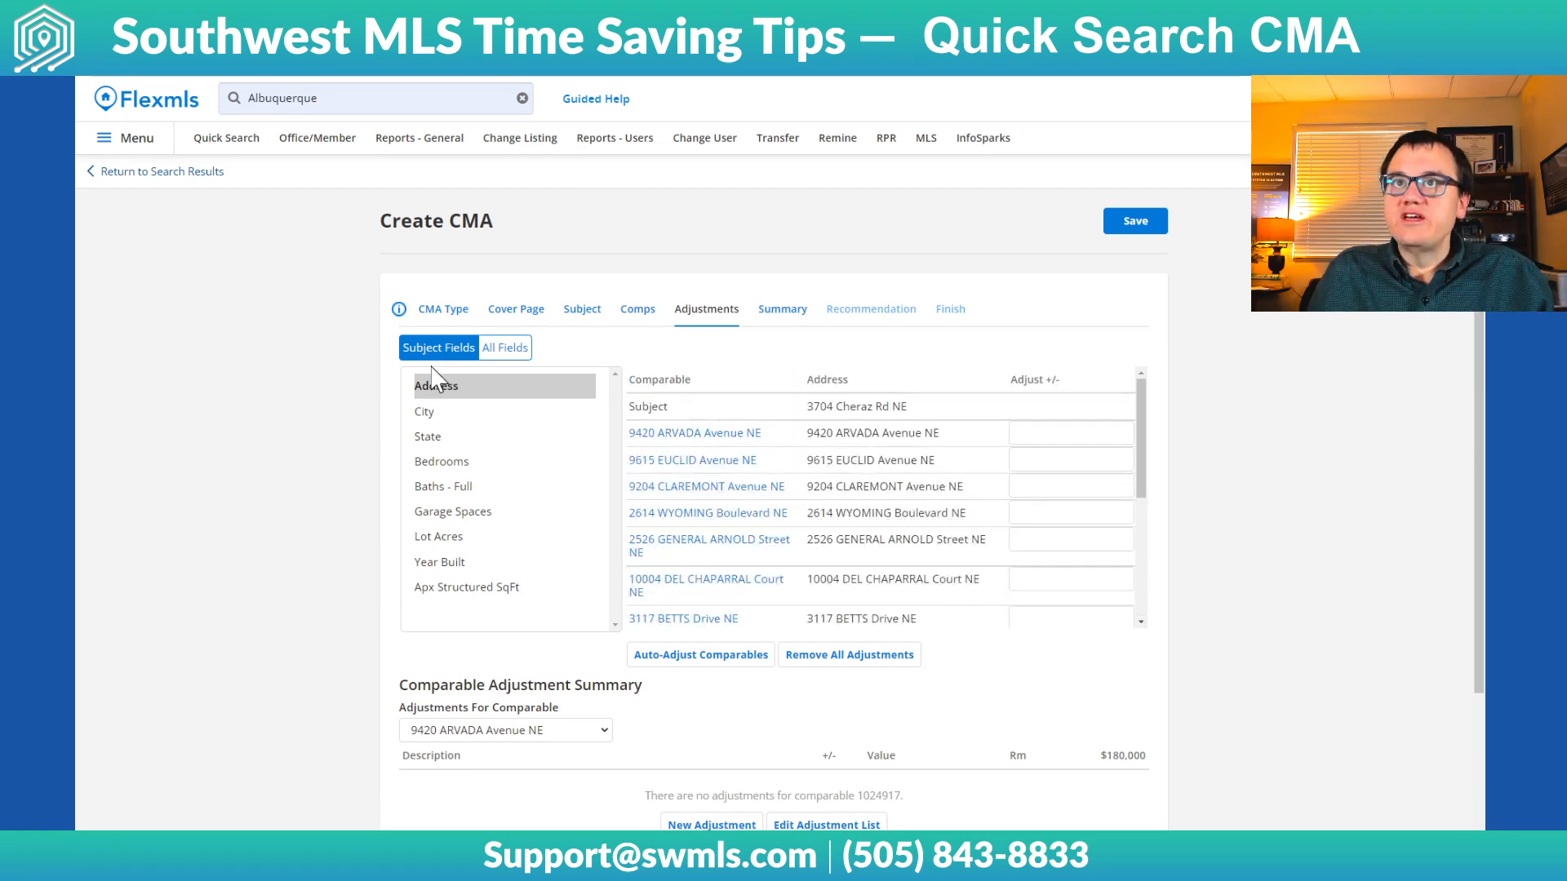
Compare the subject with the comparables by Apx Structured SqFt, Bedrooms and Baths - Full
click(447, 589)
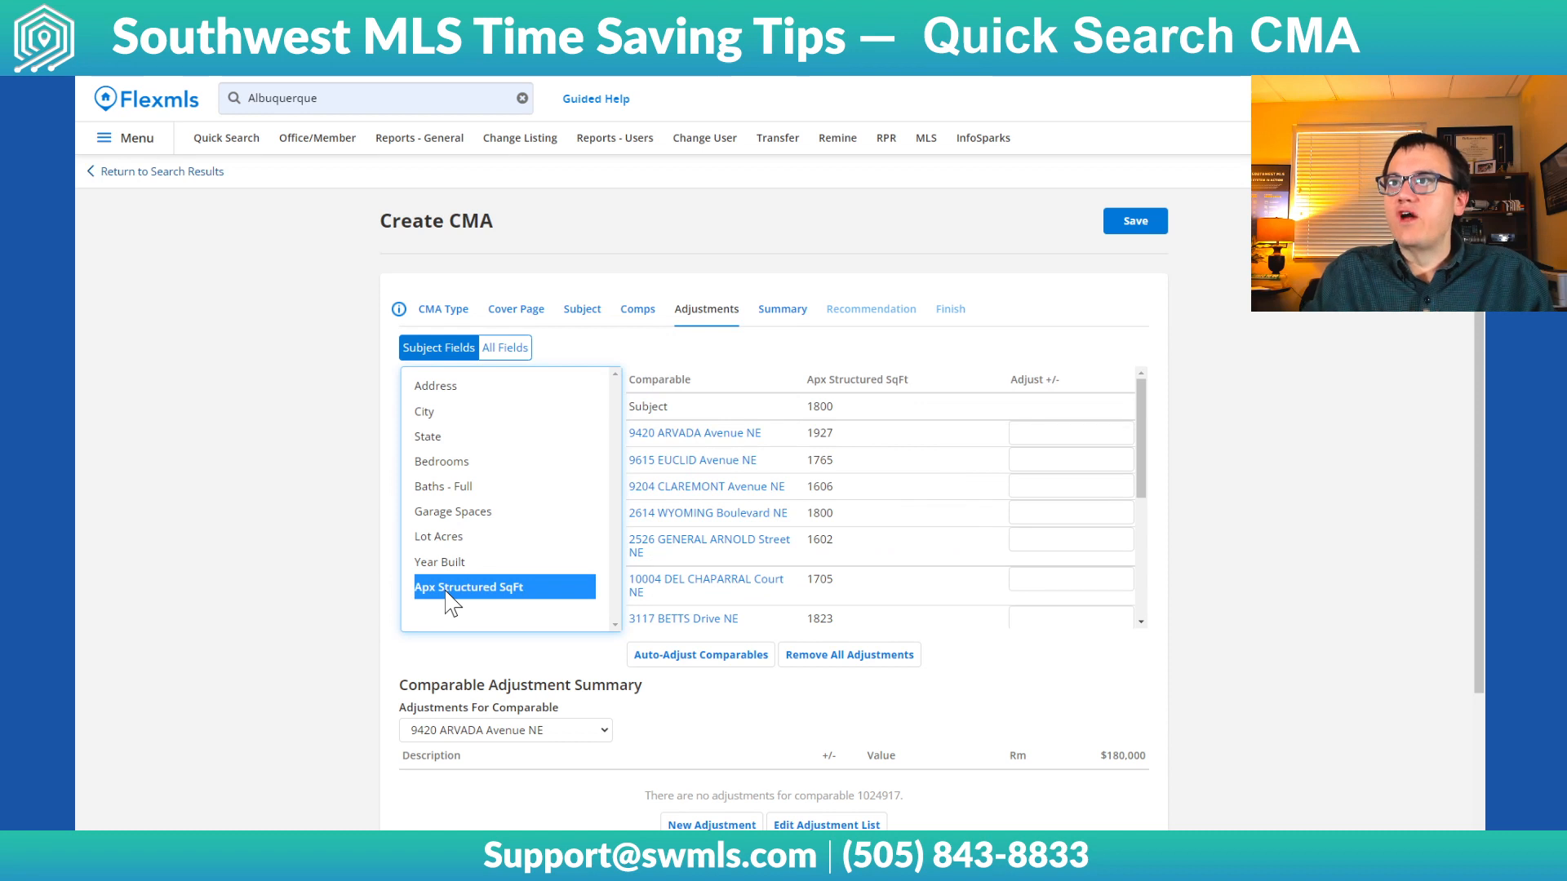
click(449, 462)
click(486, 488)
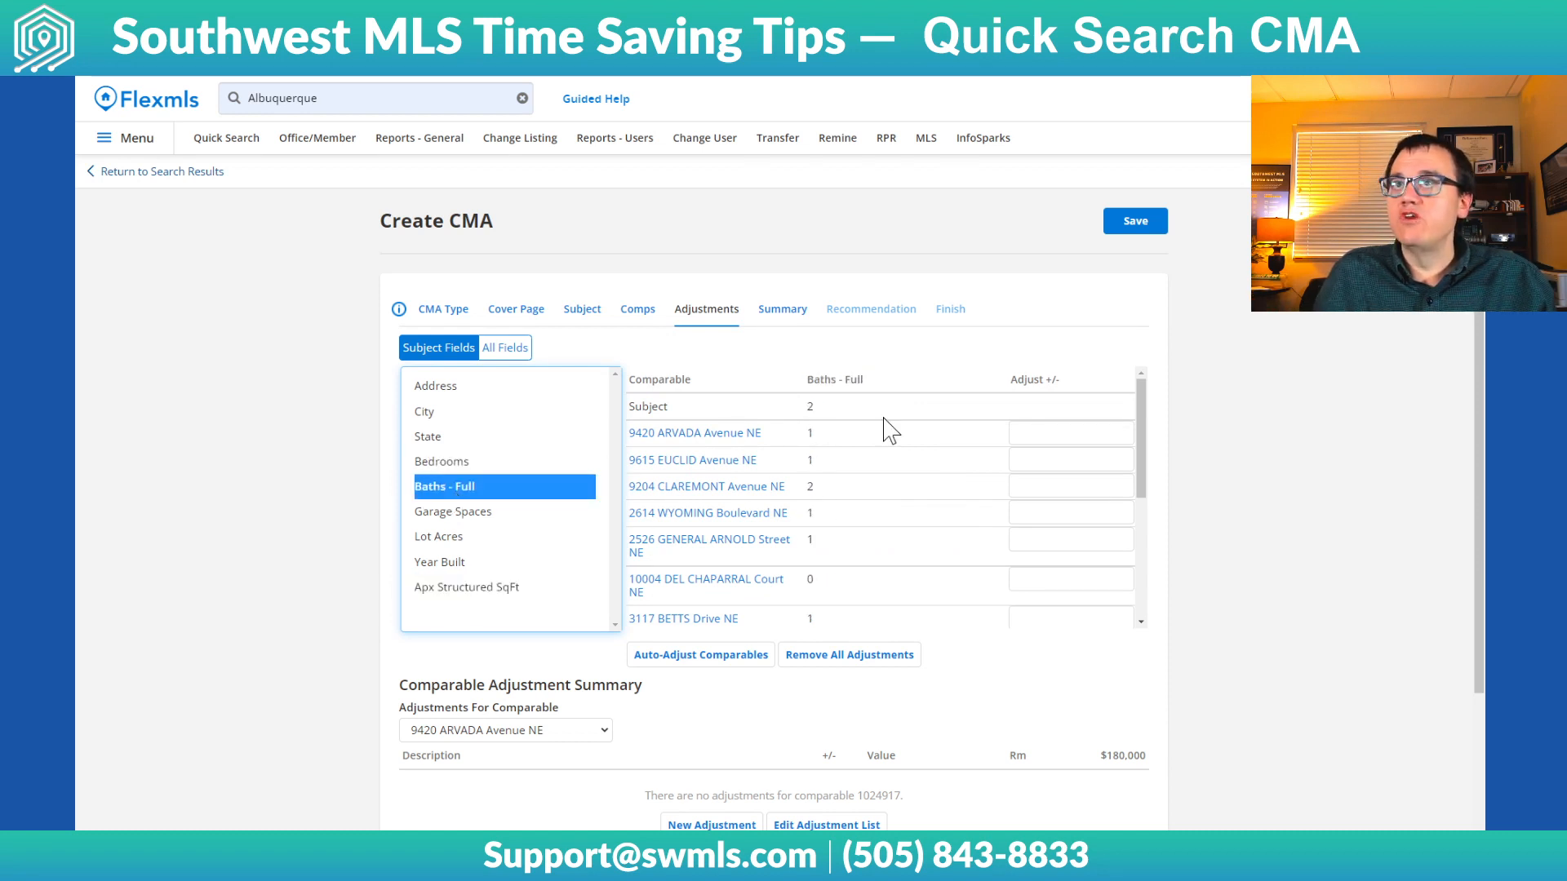
Enter Apx Structured SqFt adjustments of -20000 for the third listed comparable and +15000 for the first
click(477, 589)
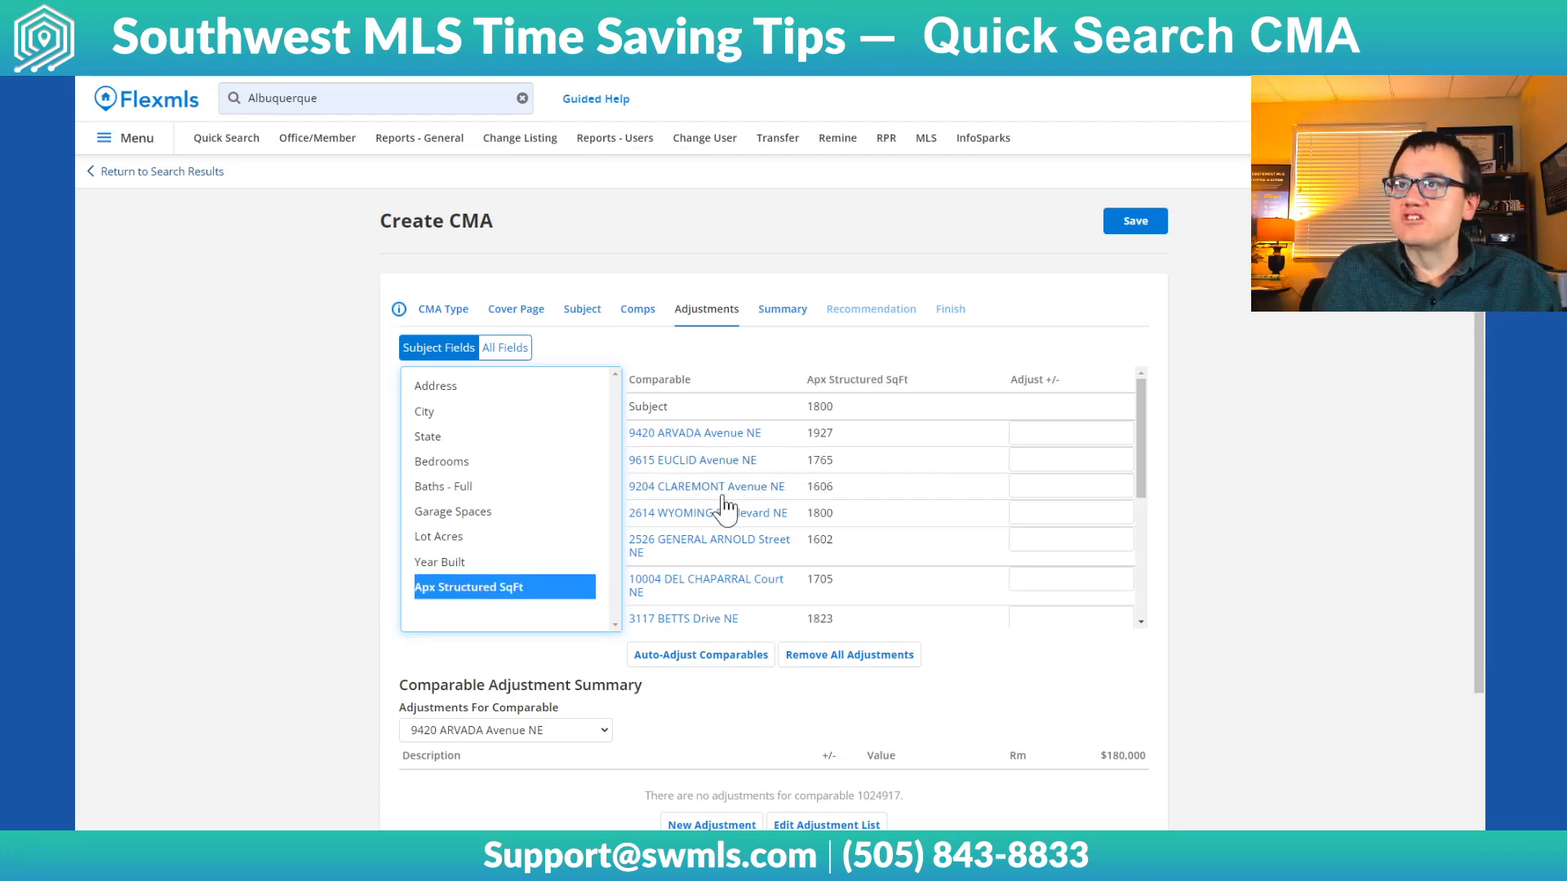
click(1061, 486)
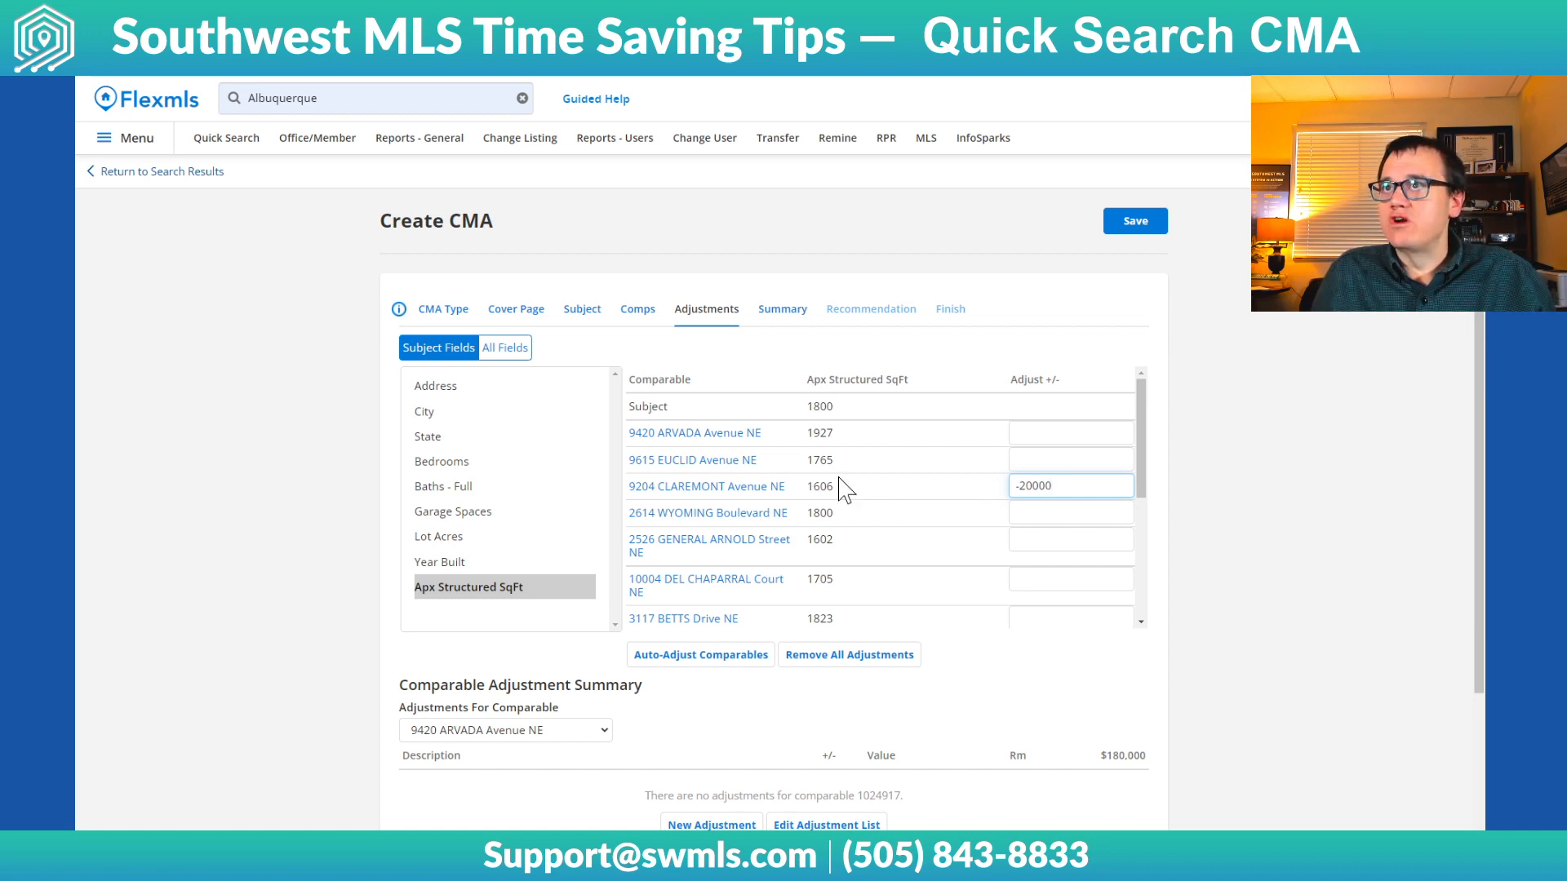
click(1061, 434)
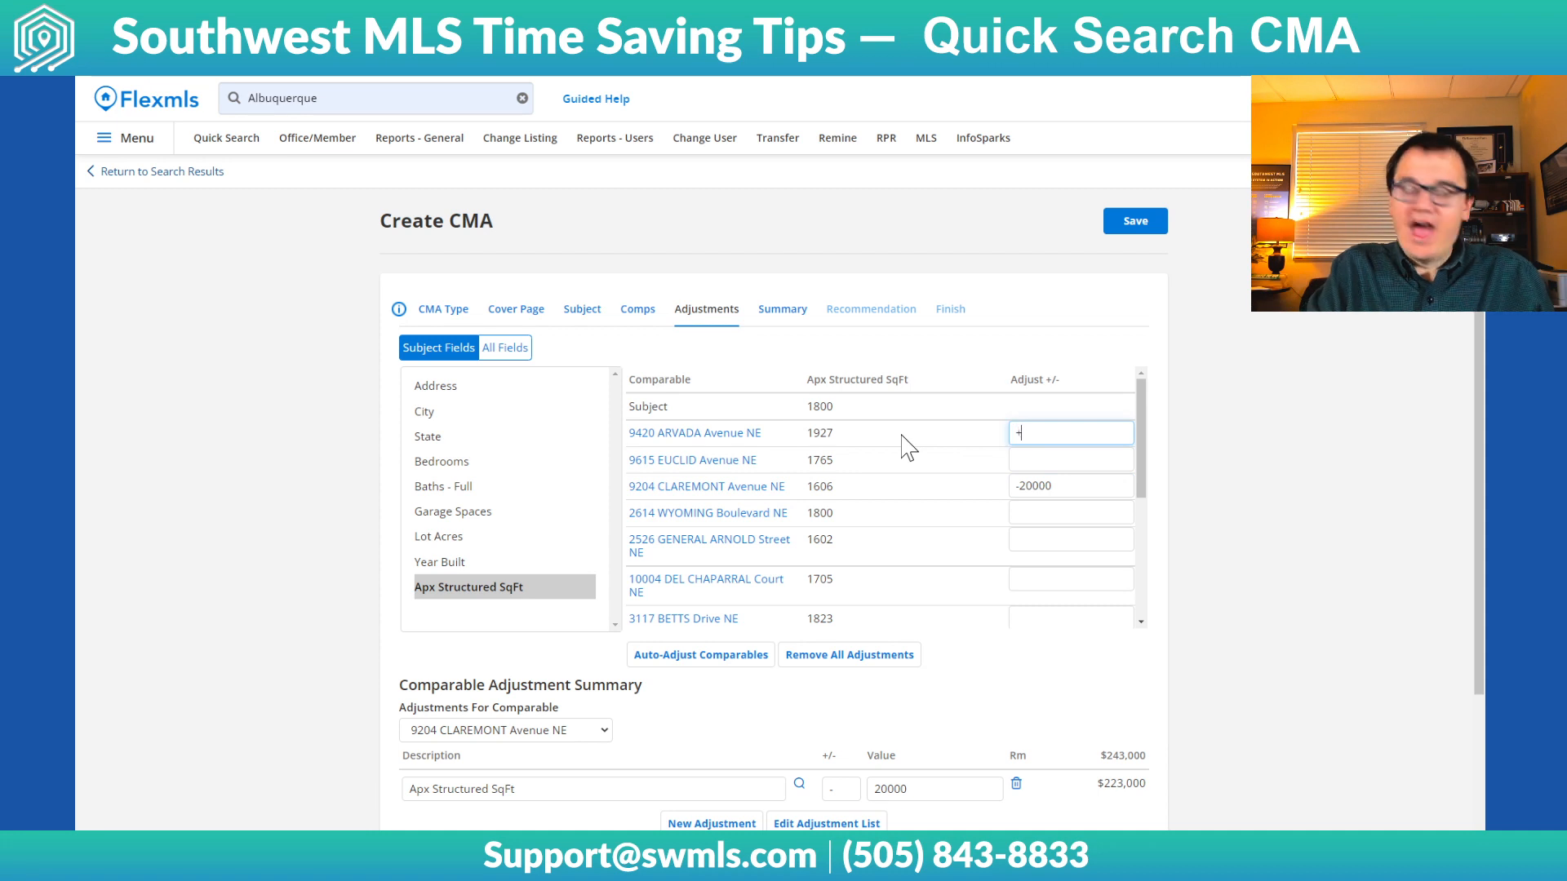
text(+15000)
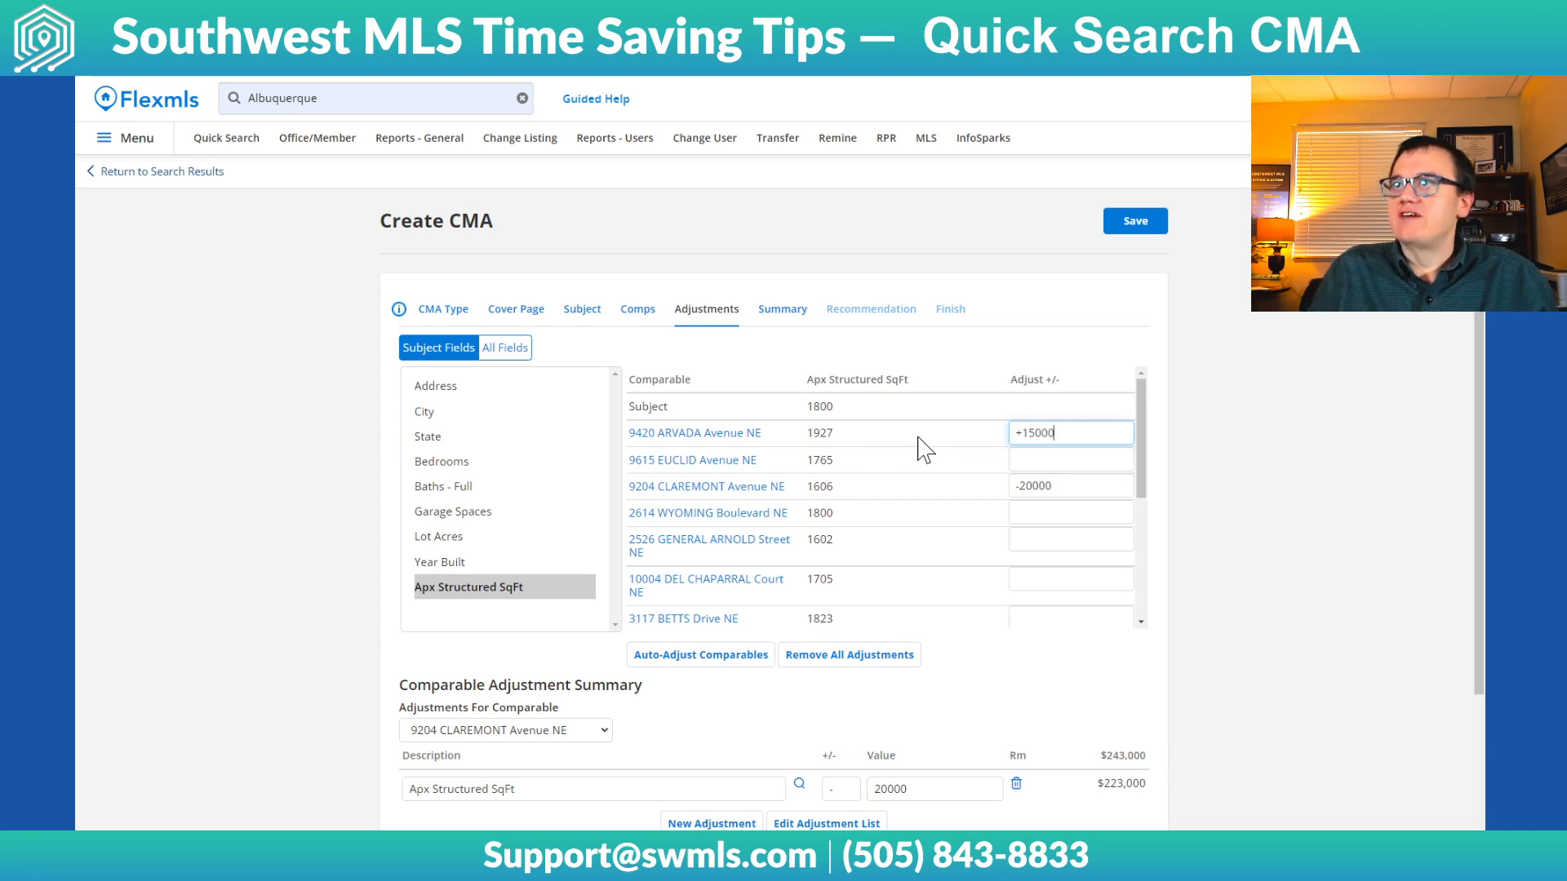
click(1286, 504)
Review the adjusted comparables and their adjustment summary, and continue to the CMA summary
scroll(1114, 549, down, 1)
scroll(1120, 561, down, 1)
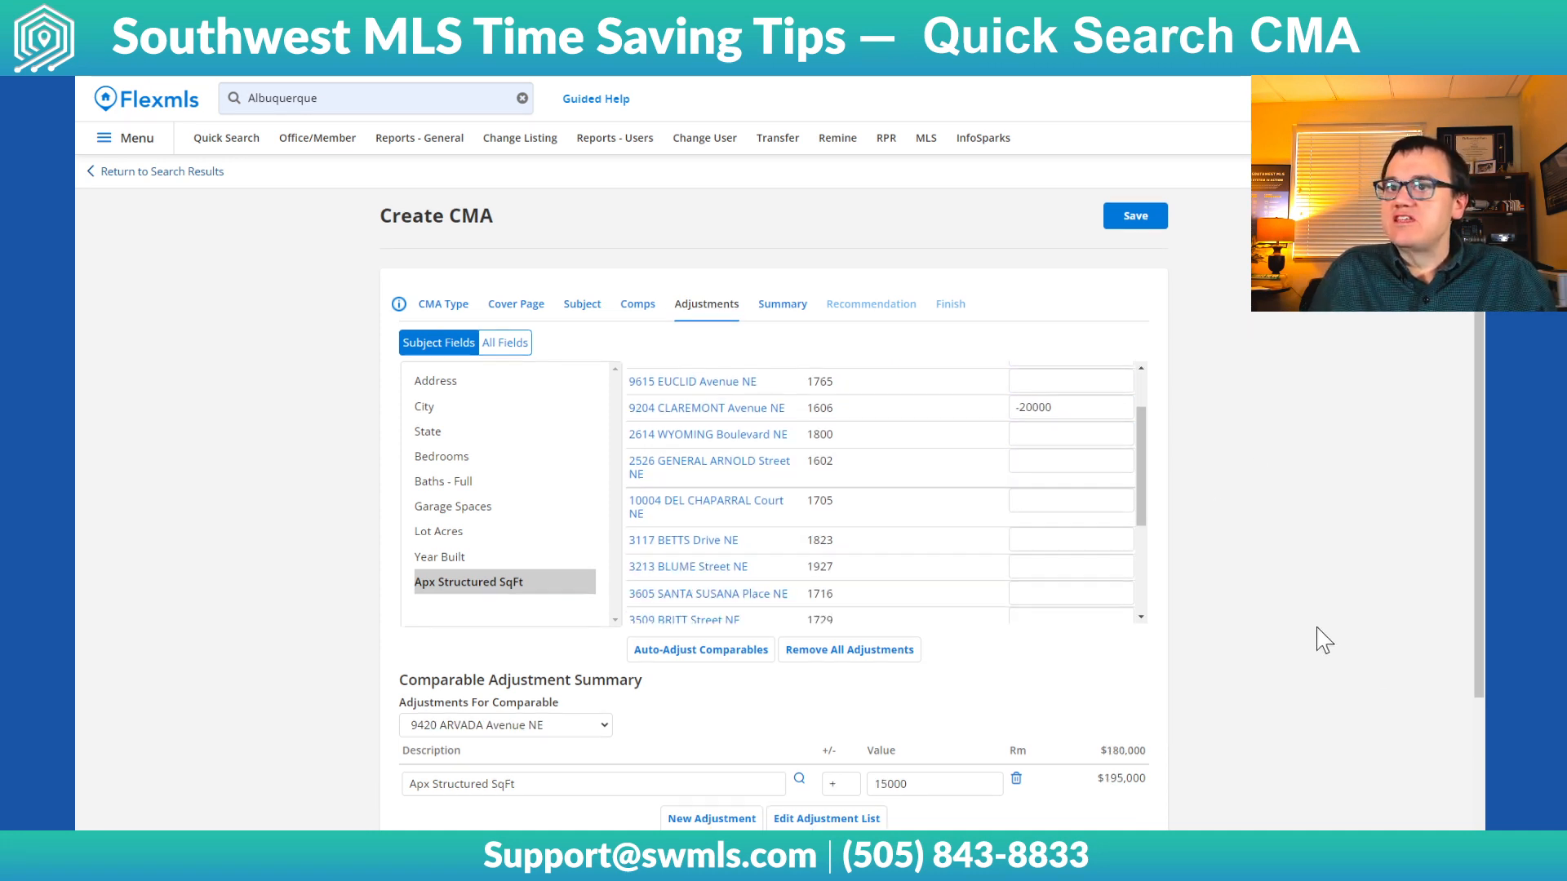
scroll(1315, 640, down, 3)
scroll(1061, 620, up, 1)
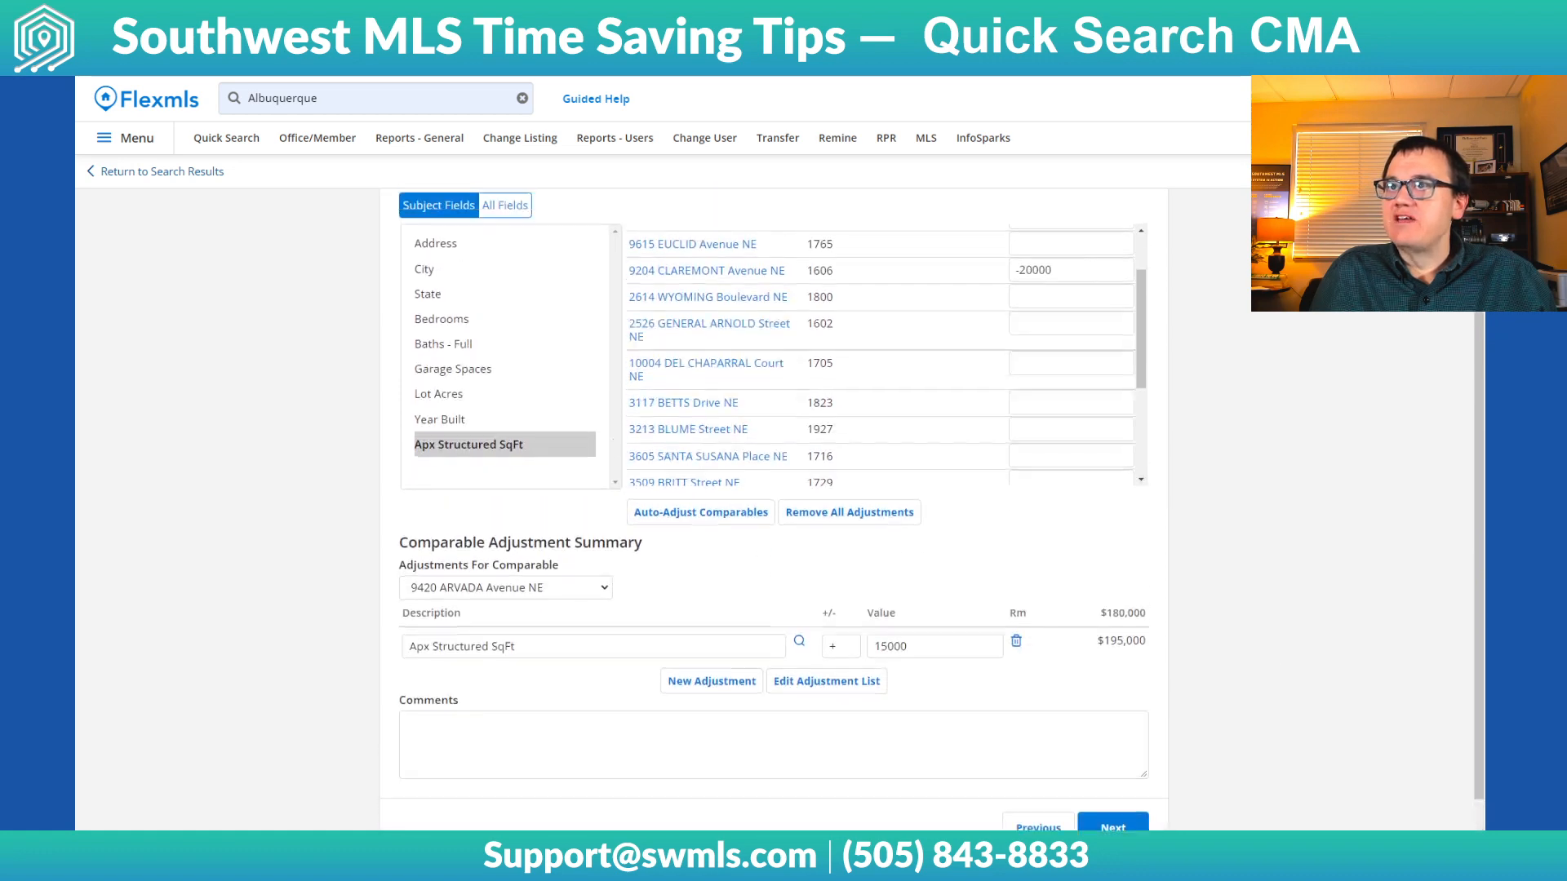
scroll(937, 490, up, 2)
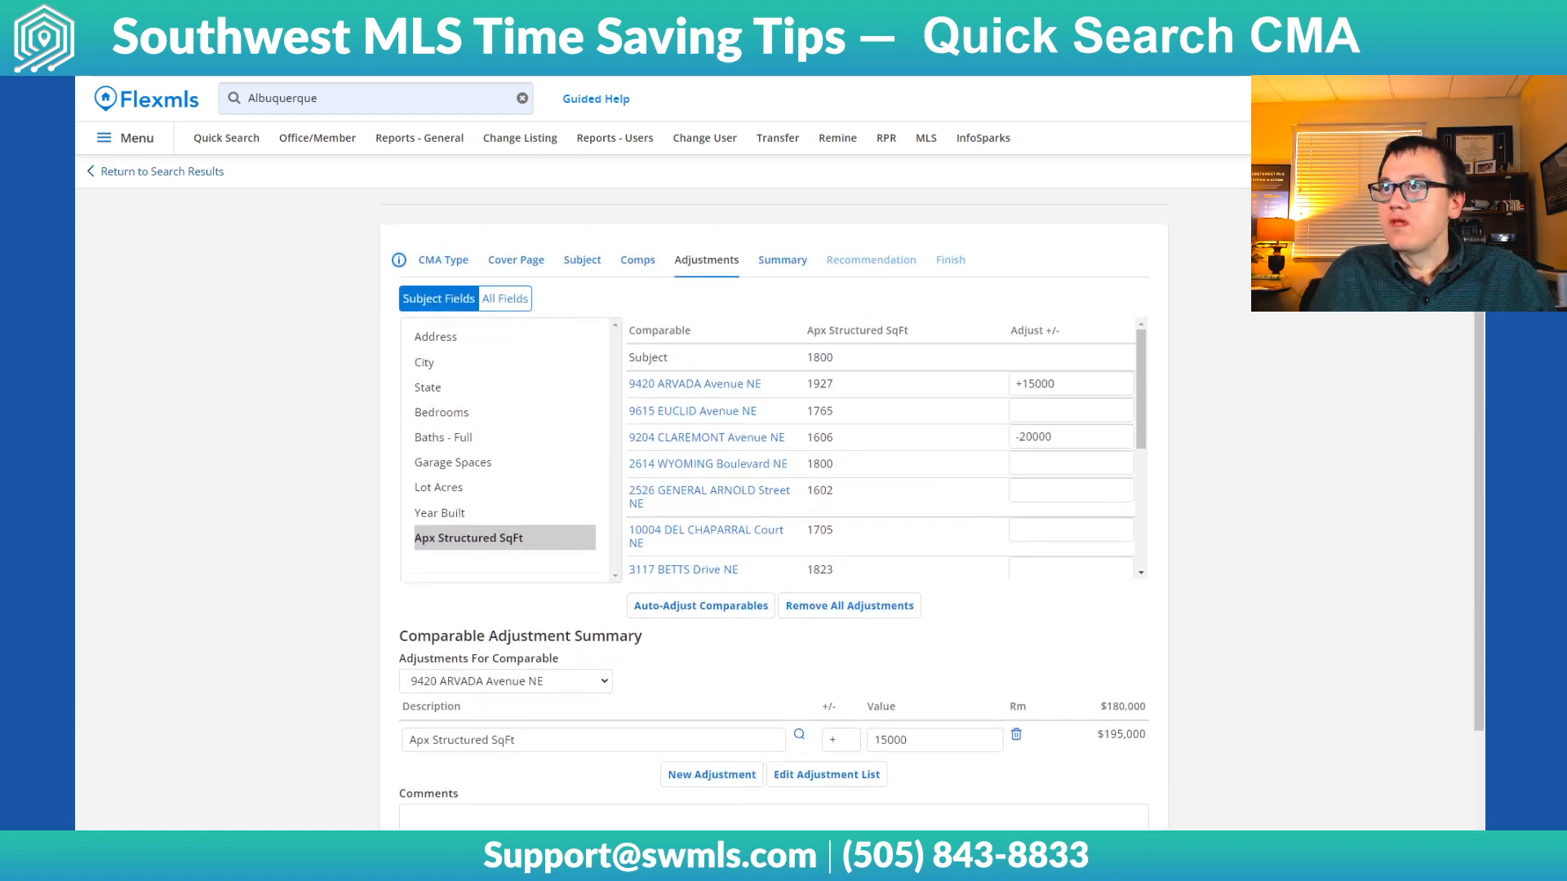
scroll(1280, 496, down, 1)
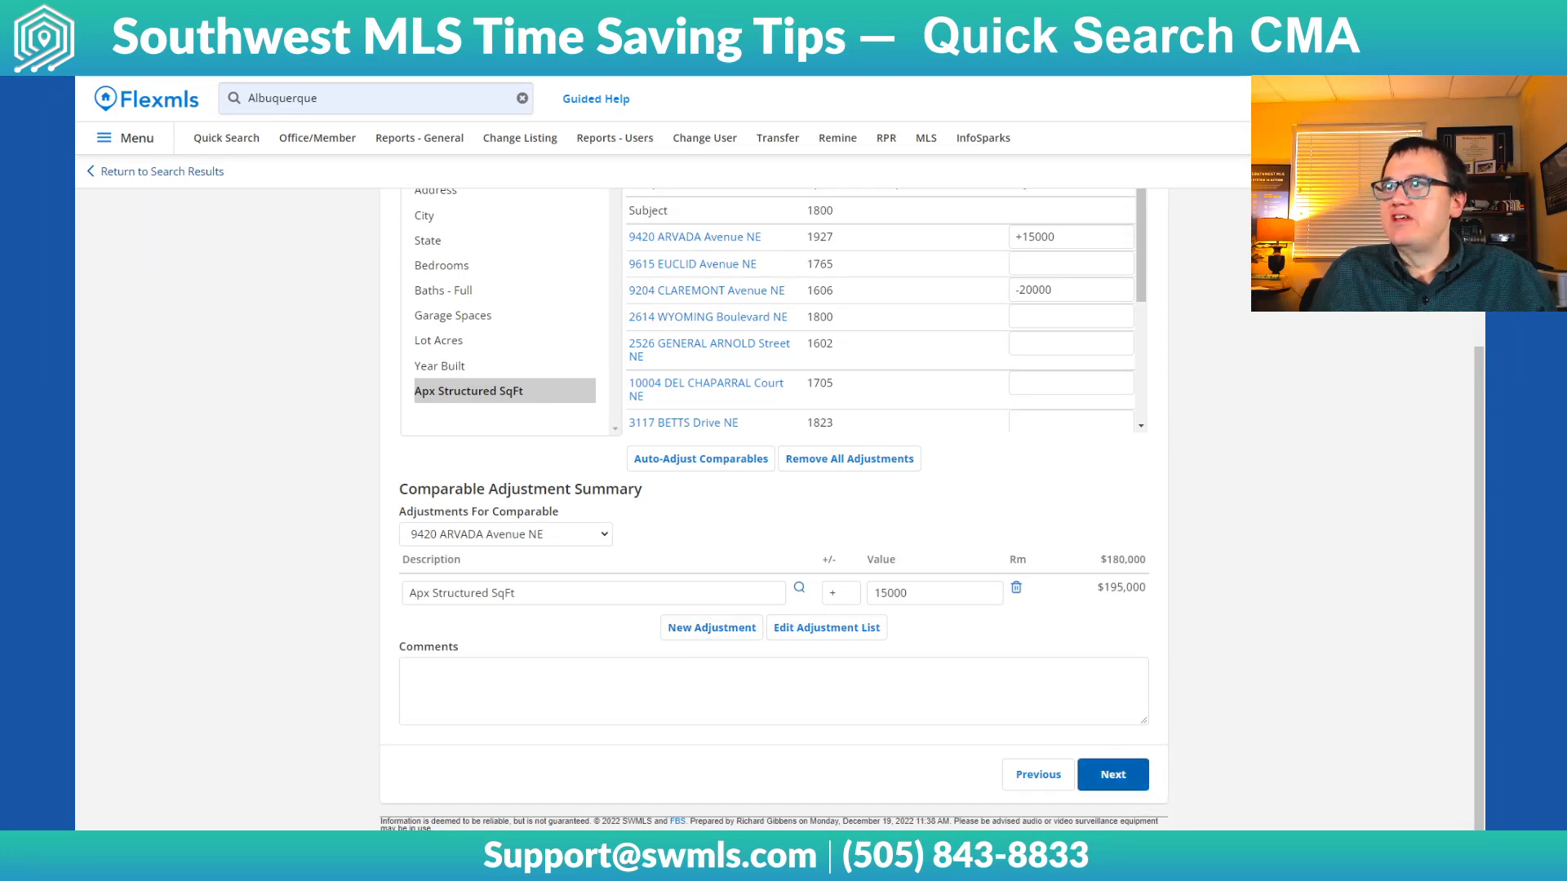
click(1113, 774)
Review the summary's price comparisons and overall market analysis, and continue to the listing price recommendation
scroll(642, 318, down, 4)
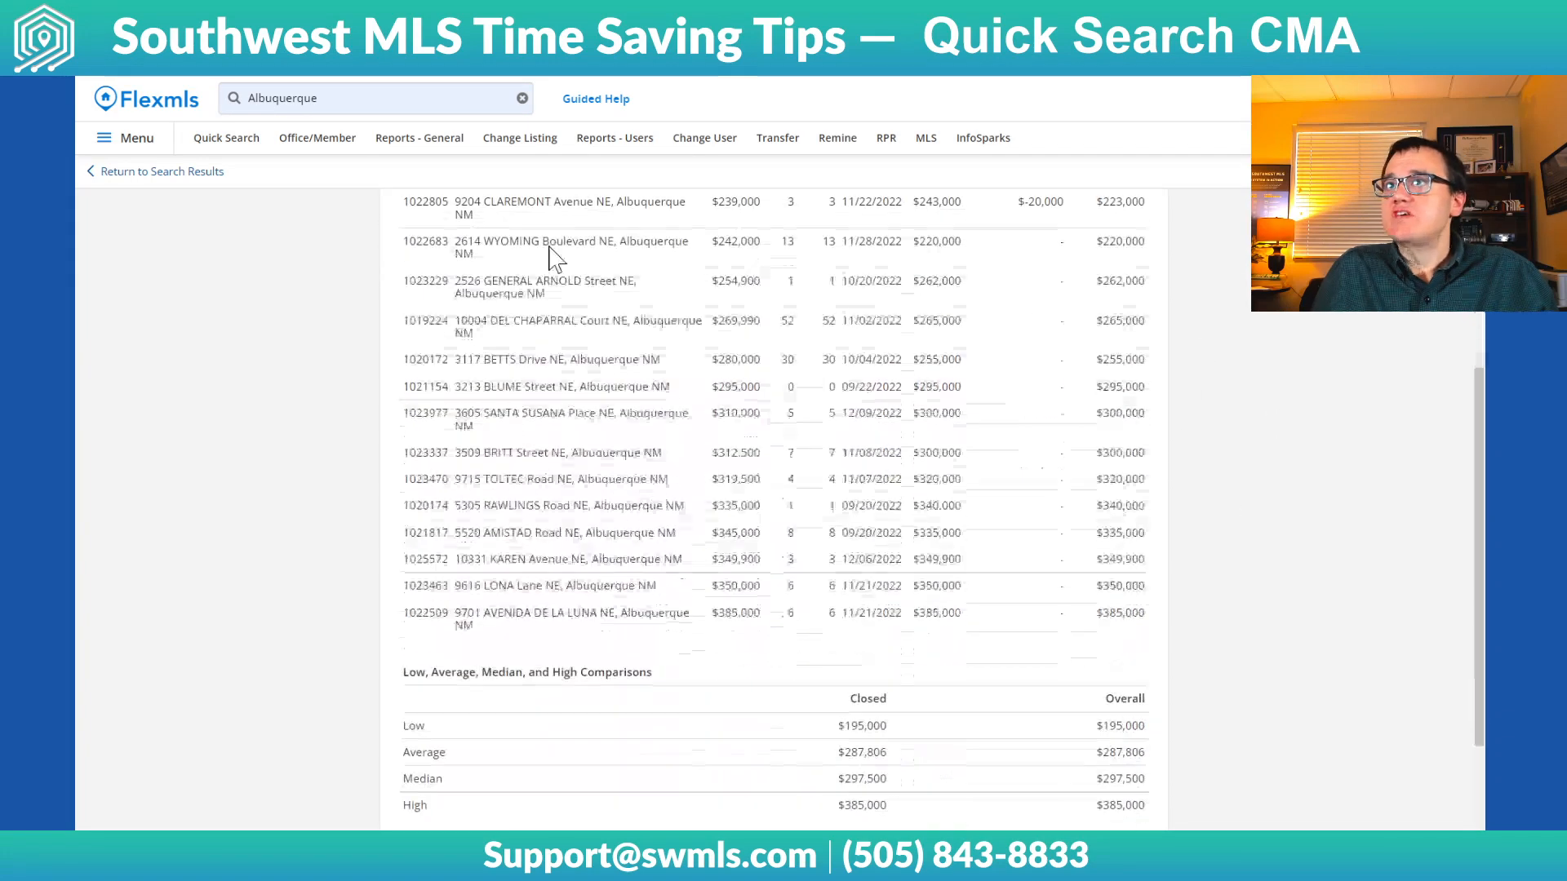
scroll(852, 620, down, 2)
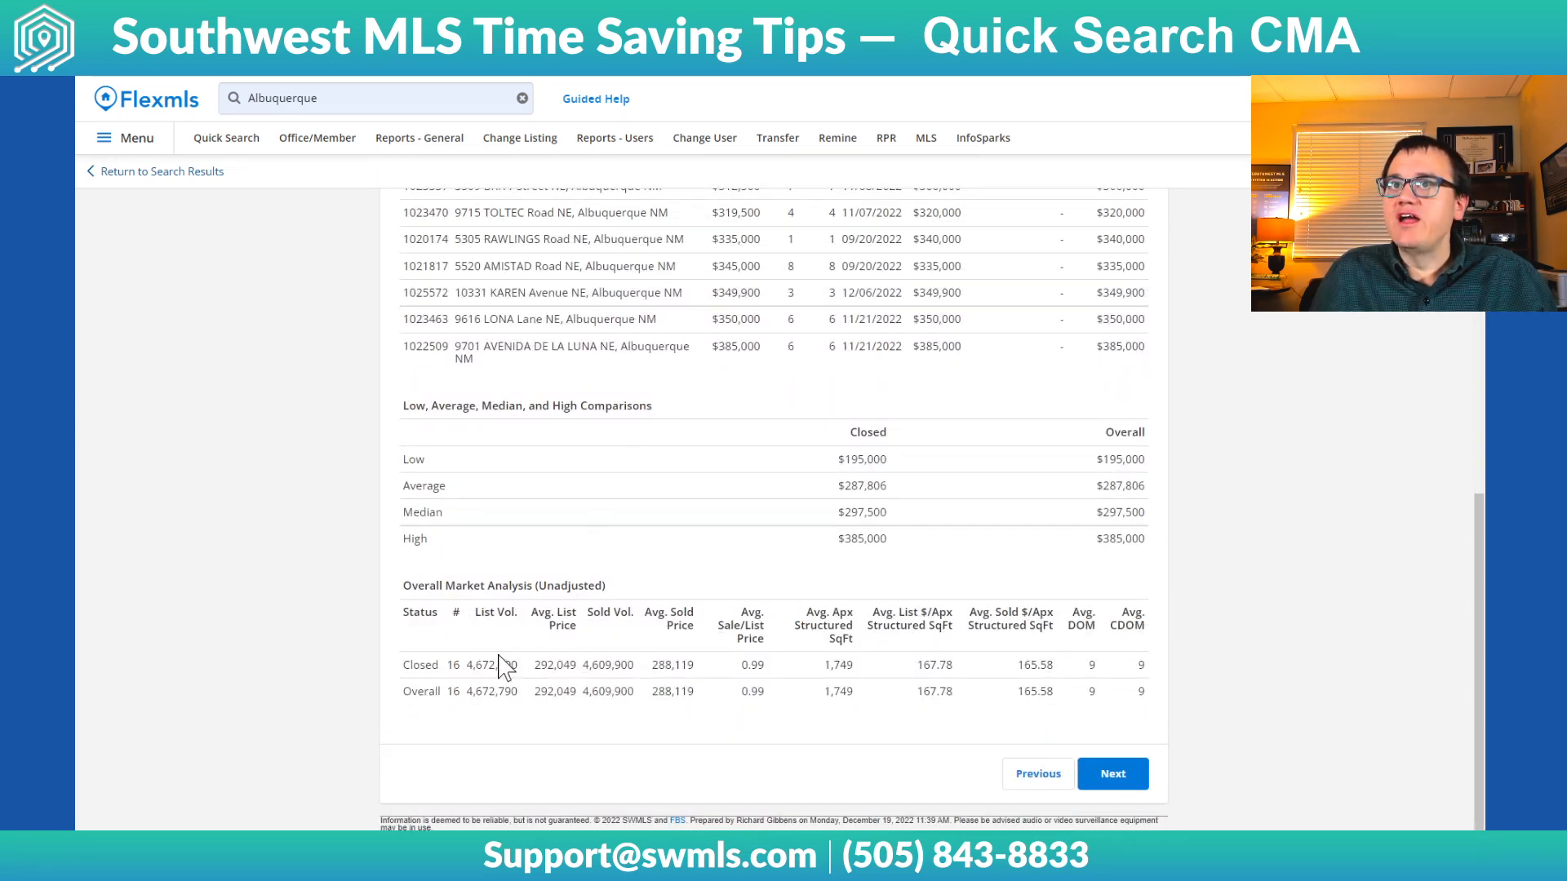
click(1113, 776)
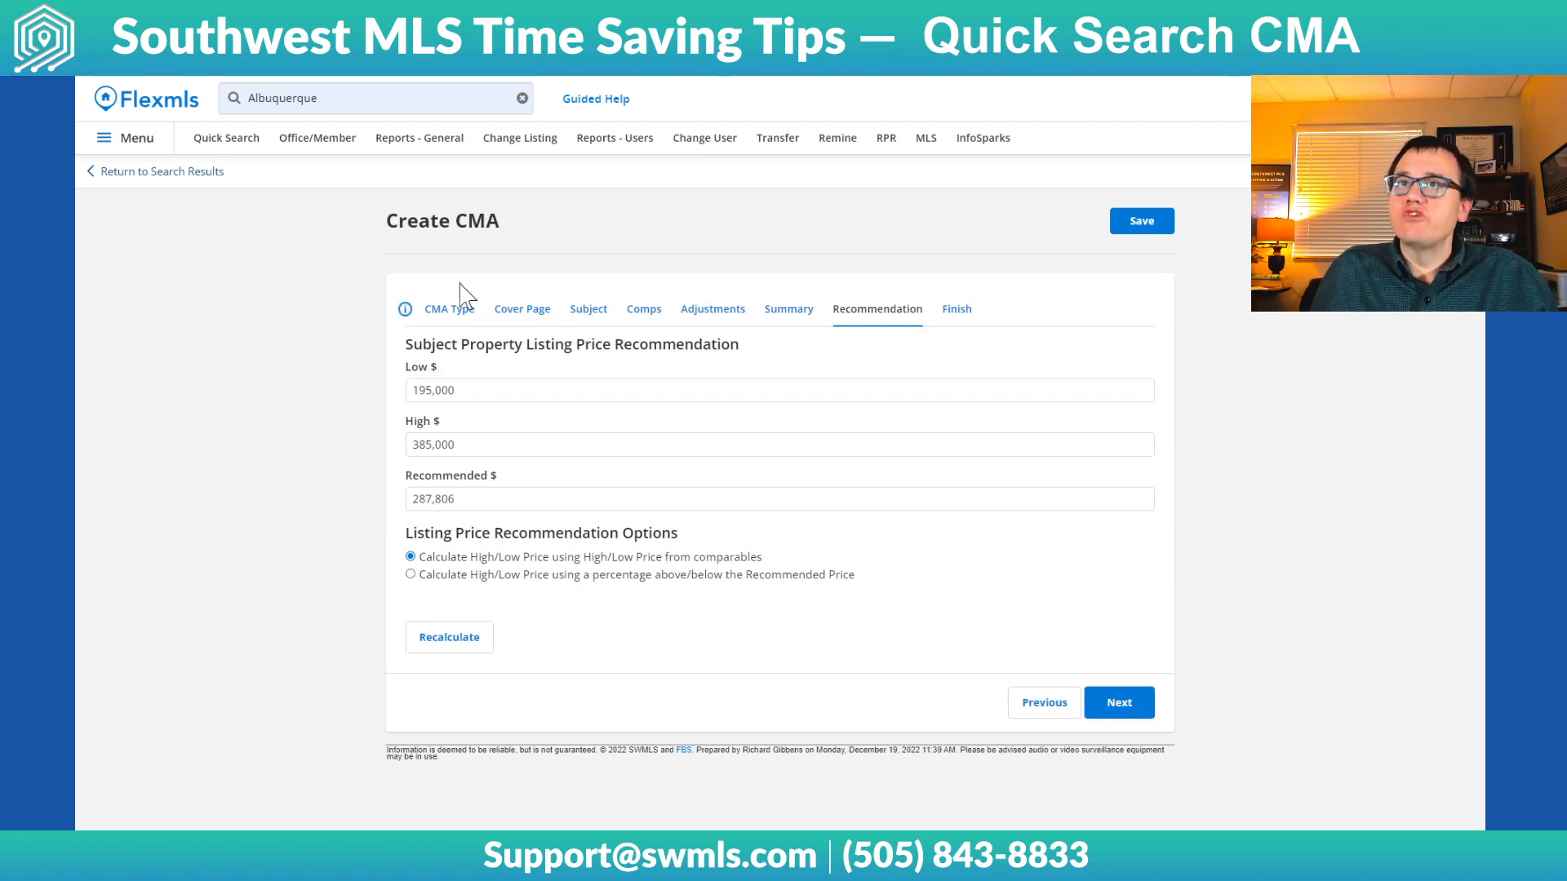
Set the low price of the subject property's listing price recommendation to 200000
click(457, 391)
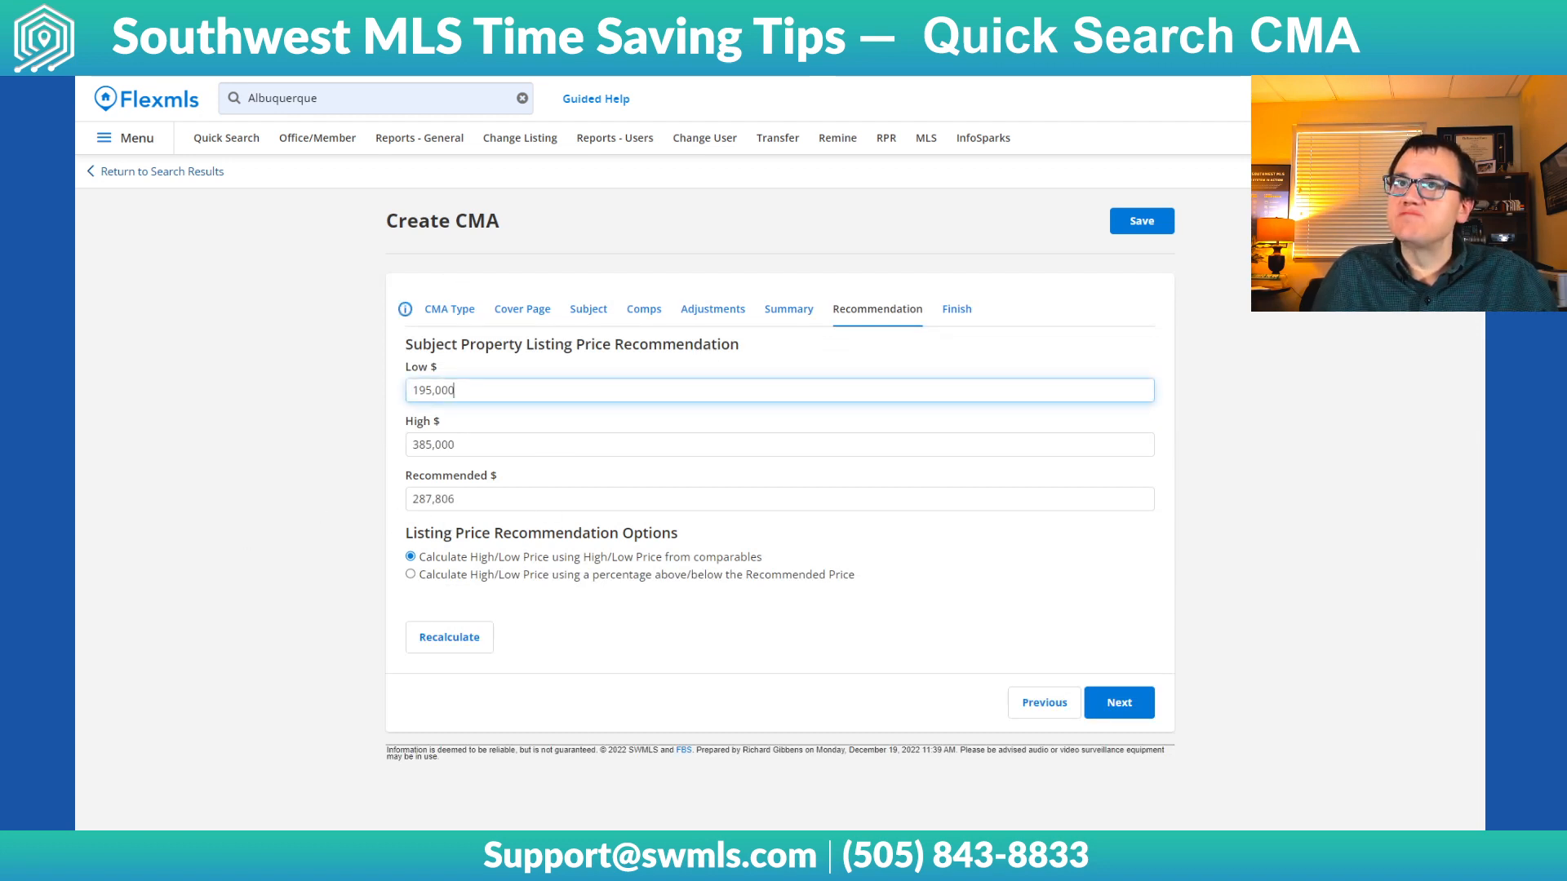
click(496, 445)
click(492, 500)
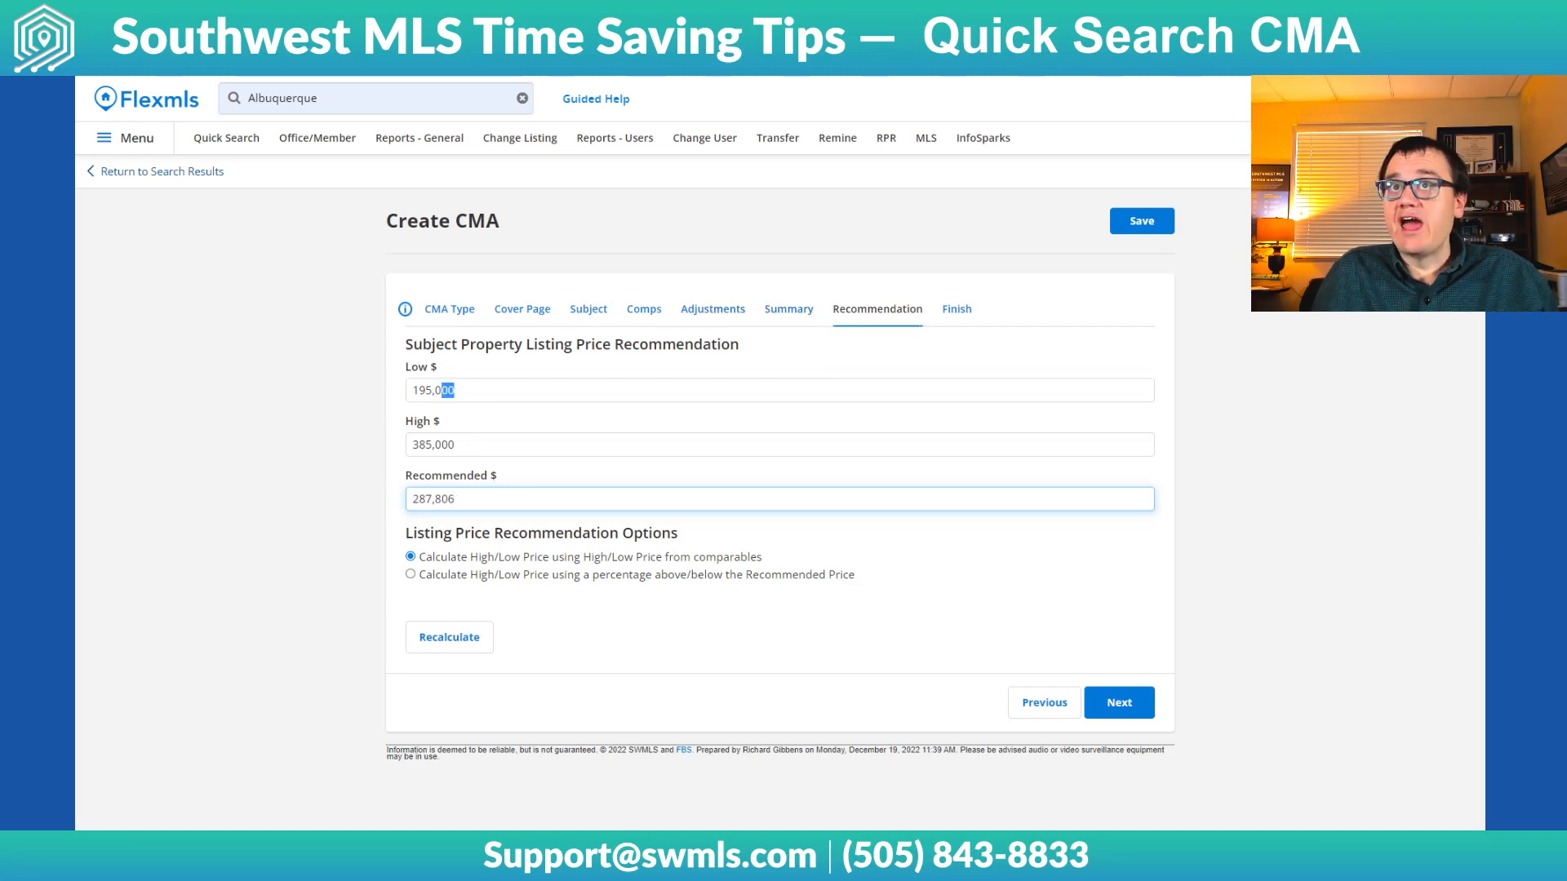
drag(454, 390, 307, 392)
text(200)
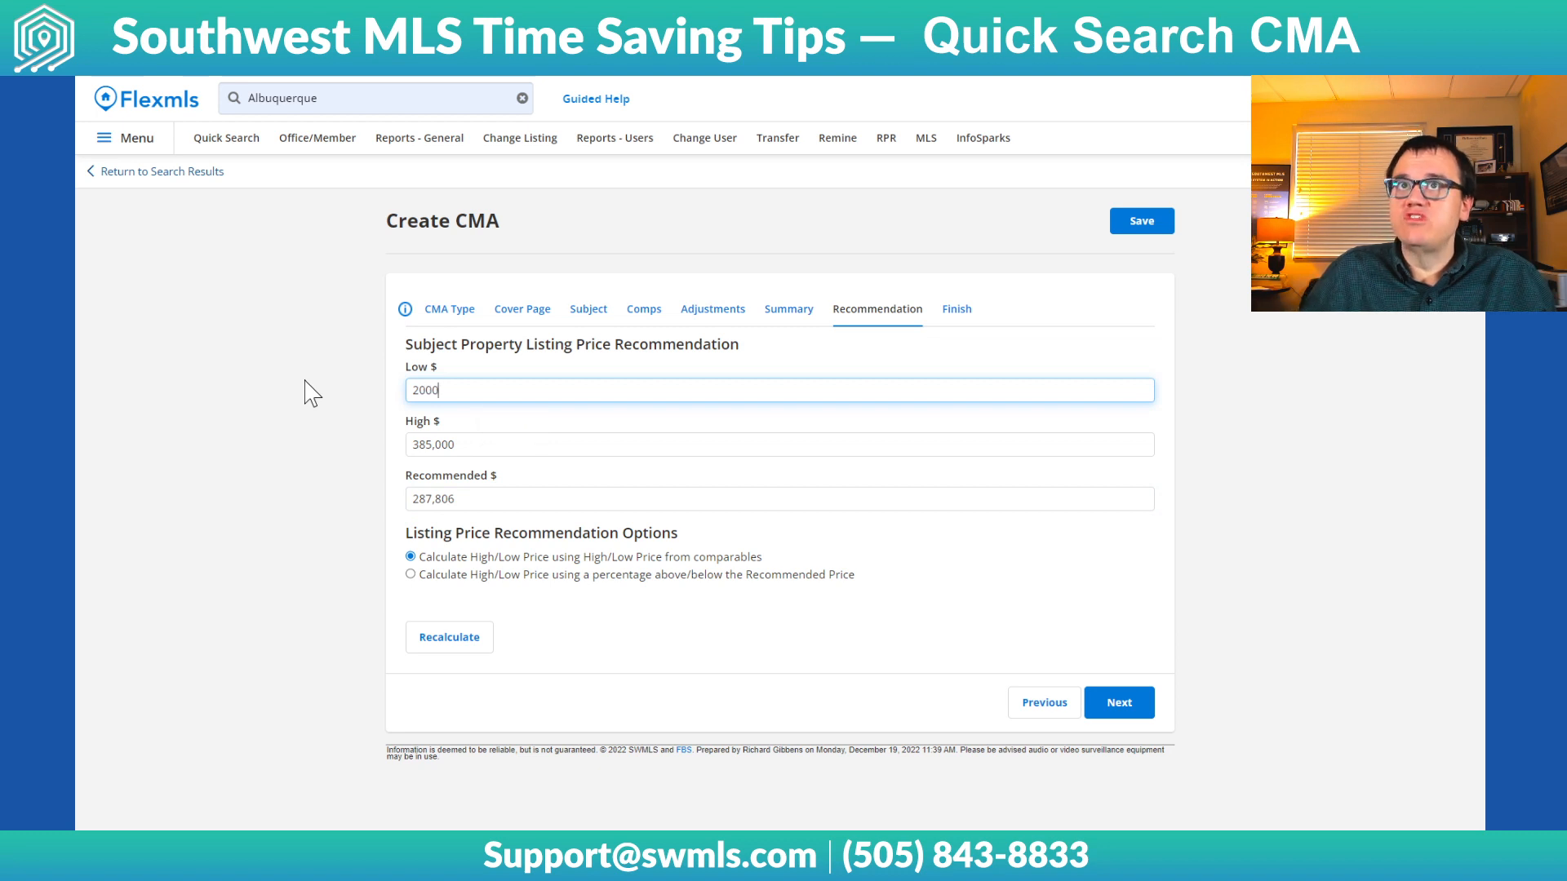
key(Tab)
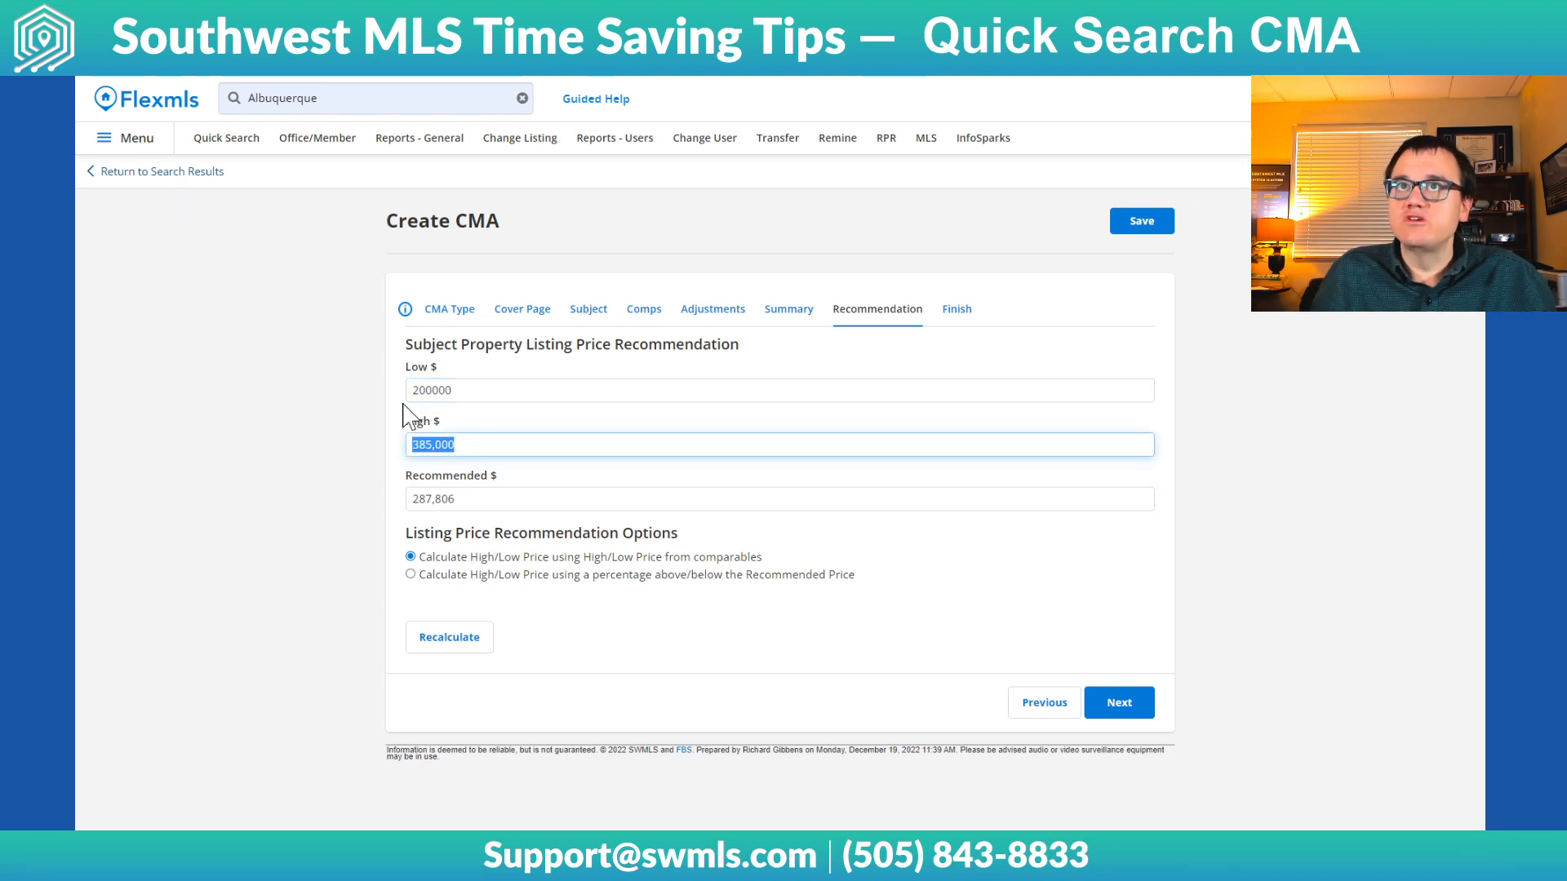
click(500, 394)
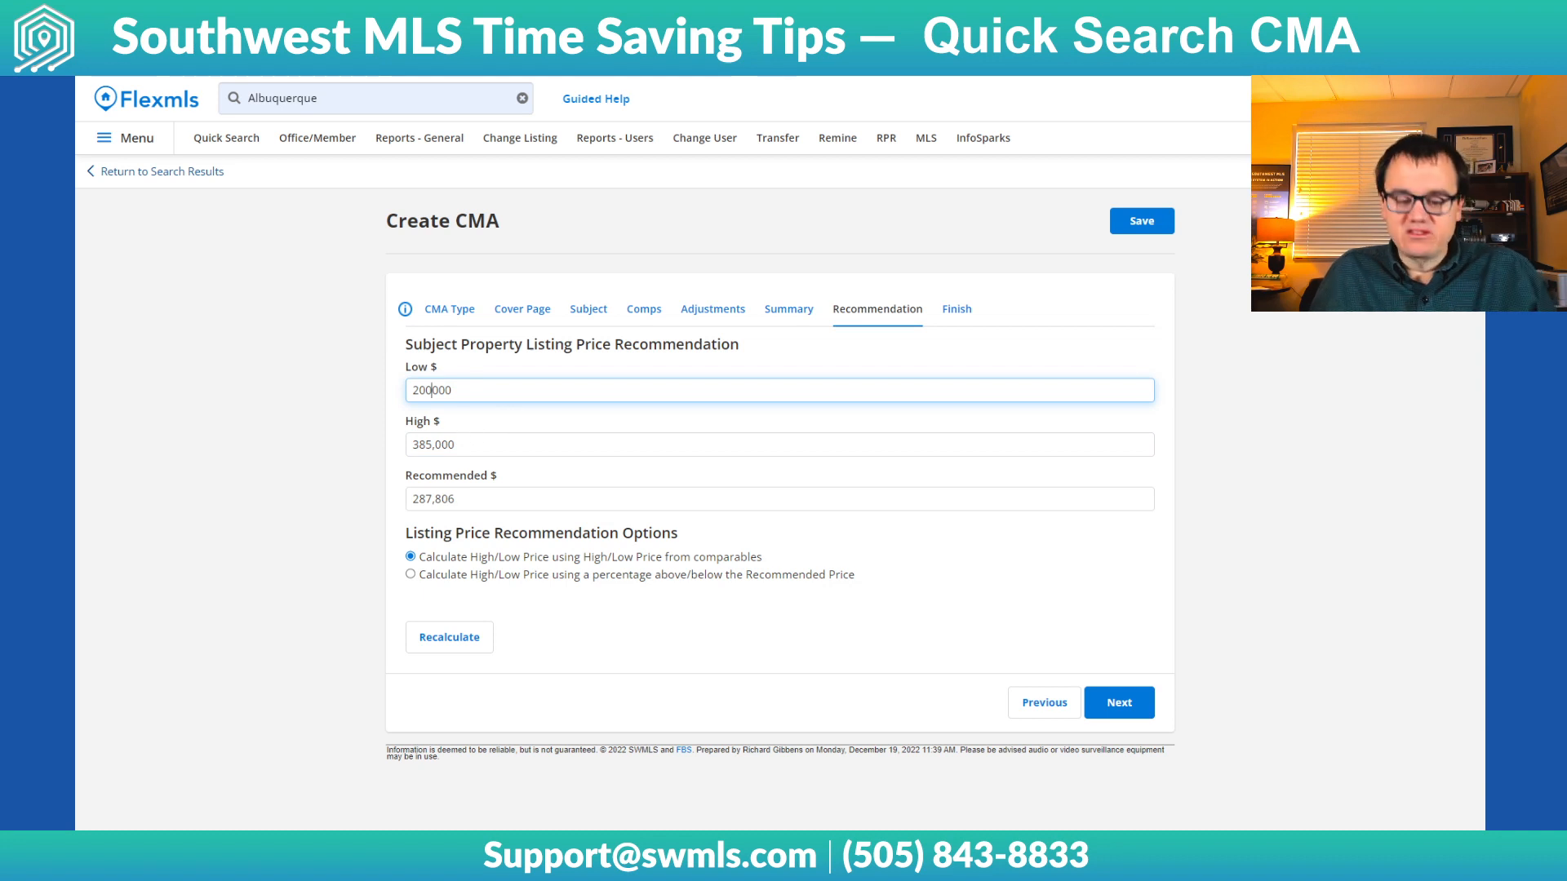
click(1232, 443)
Continue to the finishing options, keep the default display and listing detail options, and view the finished CMA report
click(1119, 706)
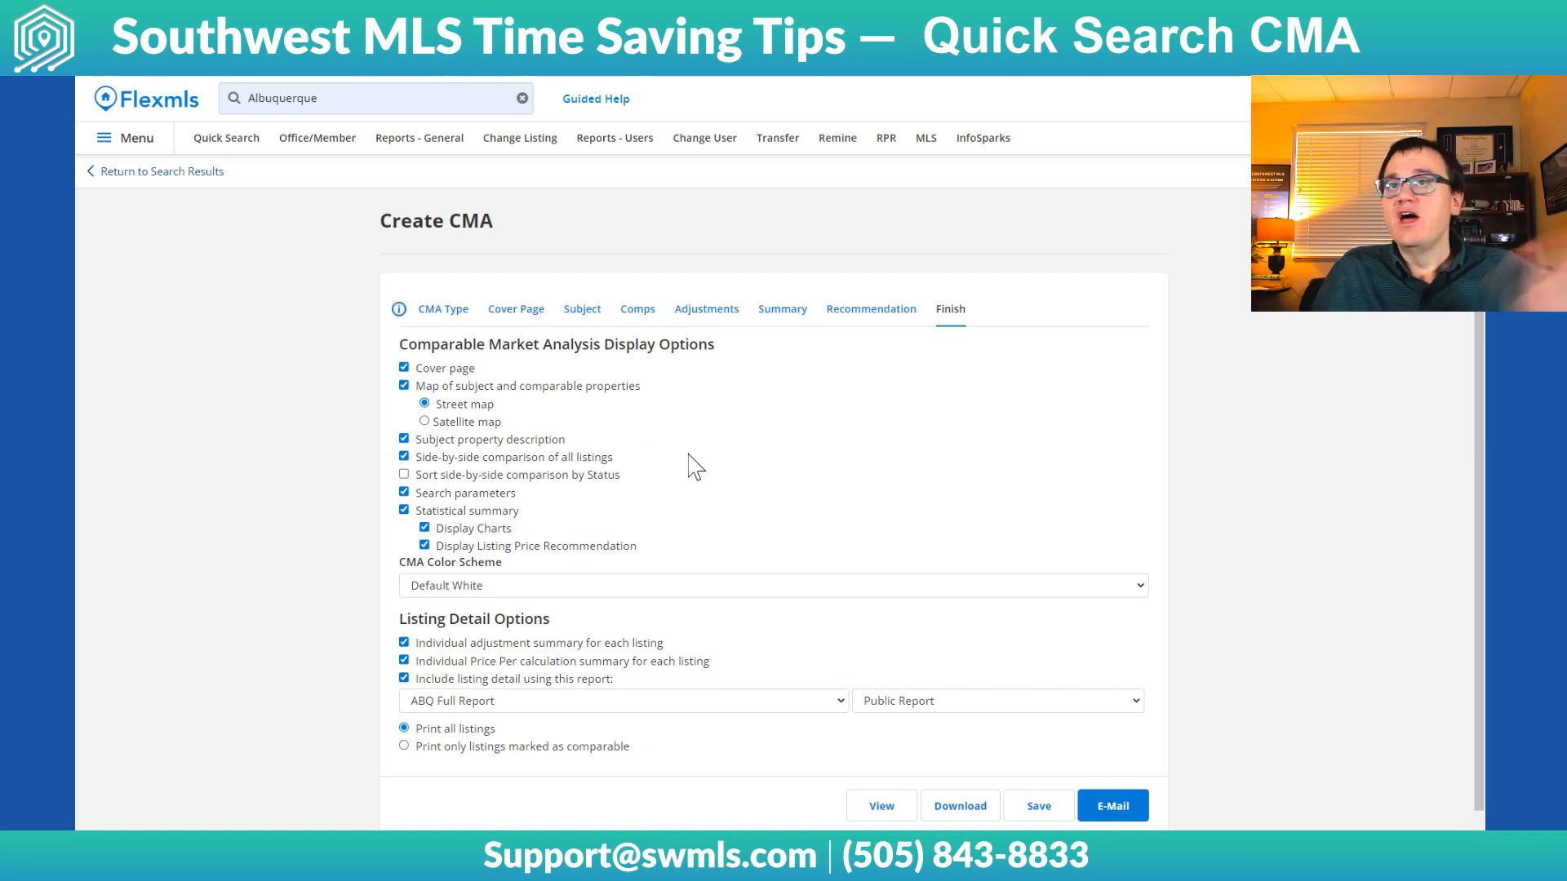
scroll(772, 455, down, 1)
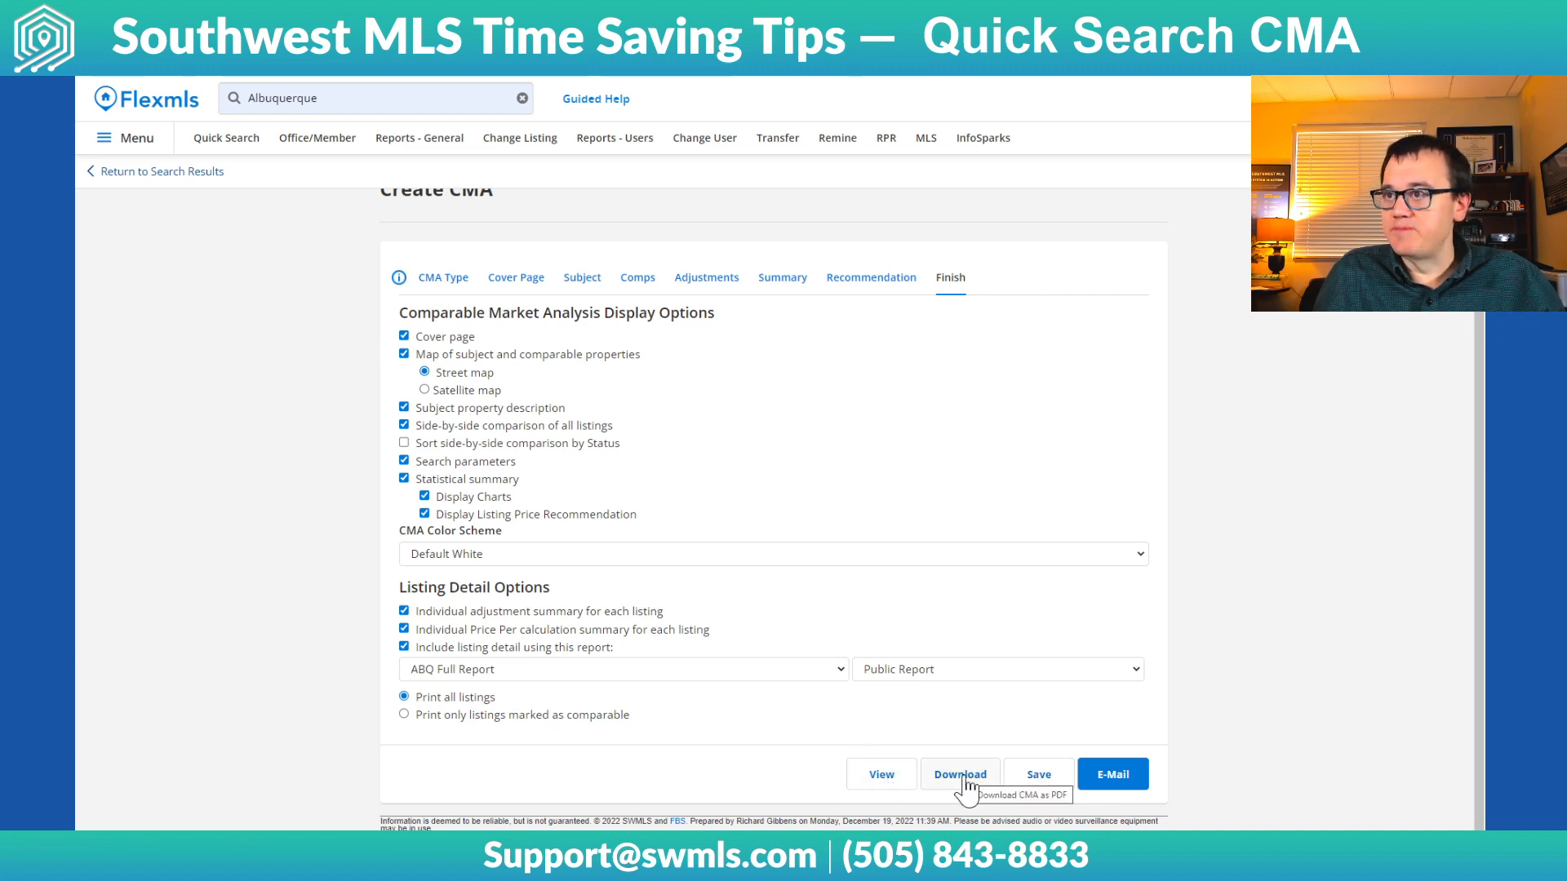
click(885, 774)
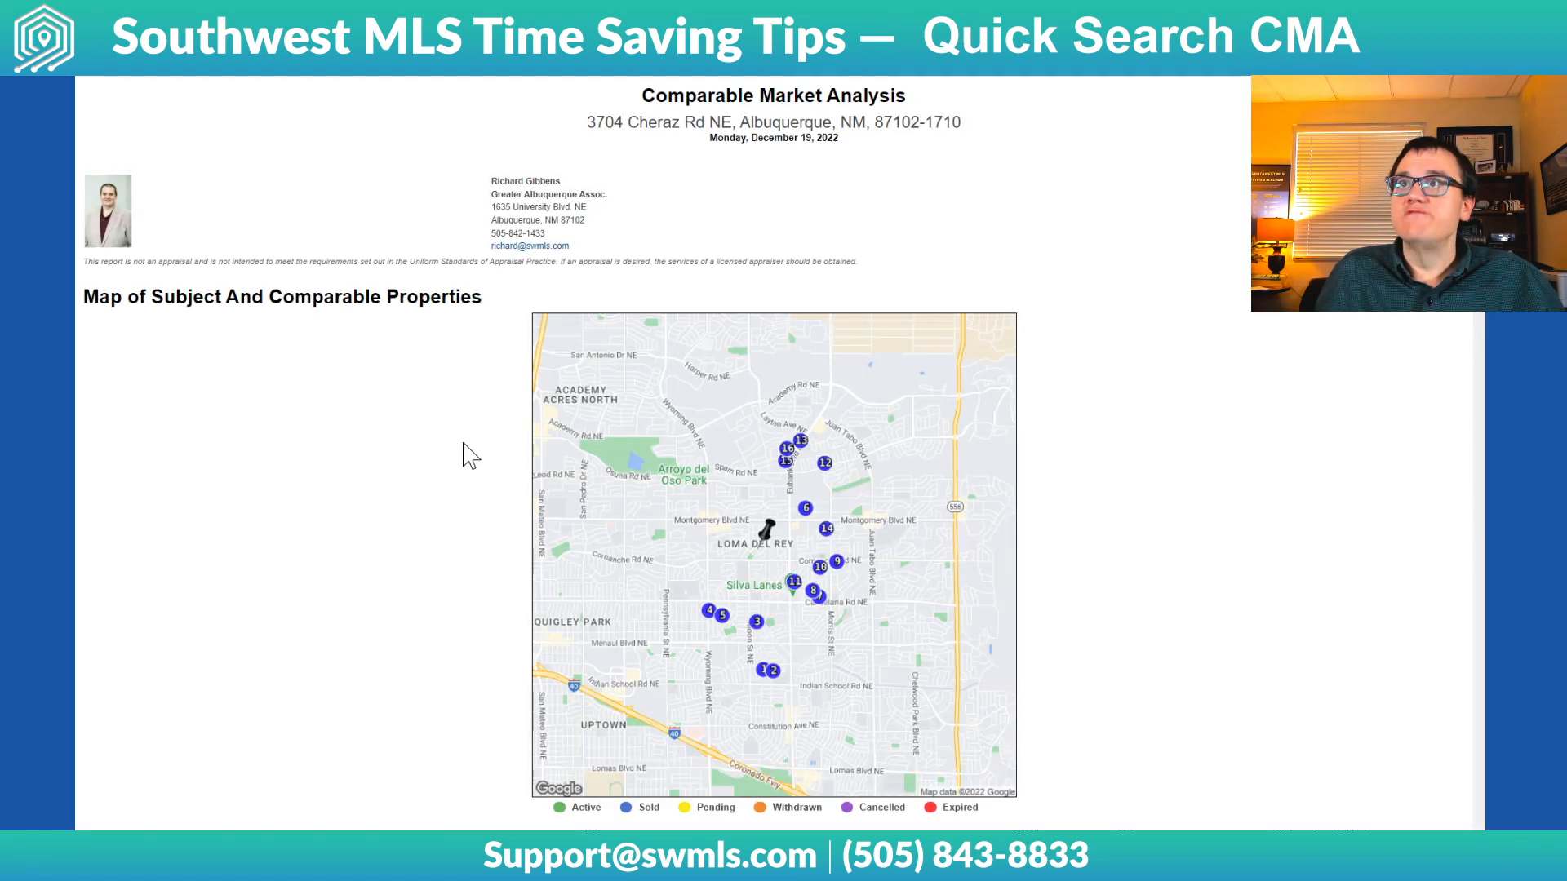
Review the finished CMA report's property map and side-by-side comparable properties, and close the report to return to the finishing options
scroll(571, 269, down, 3)
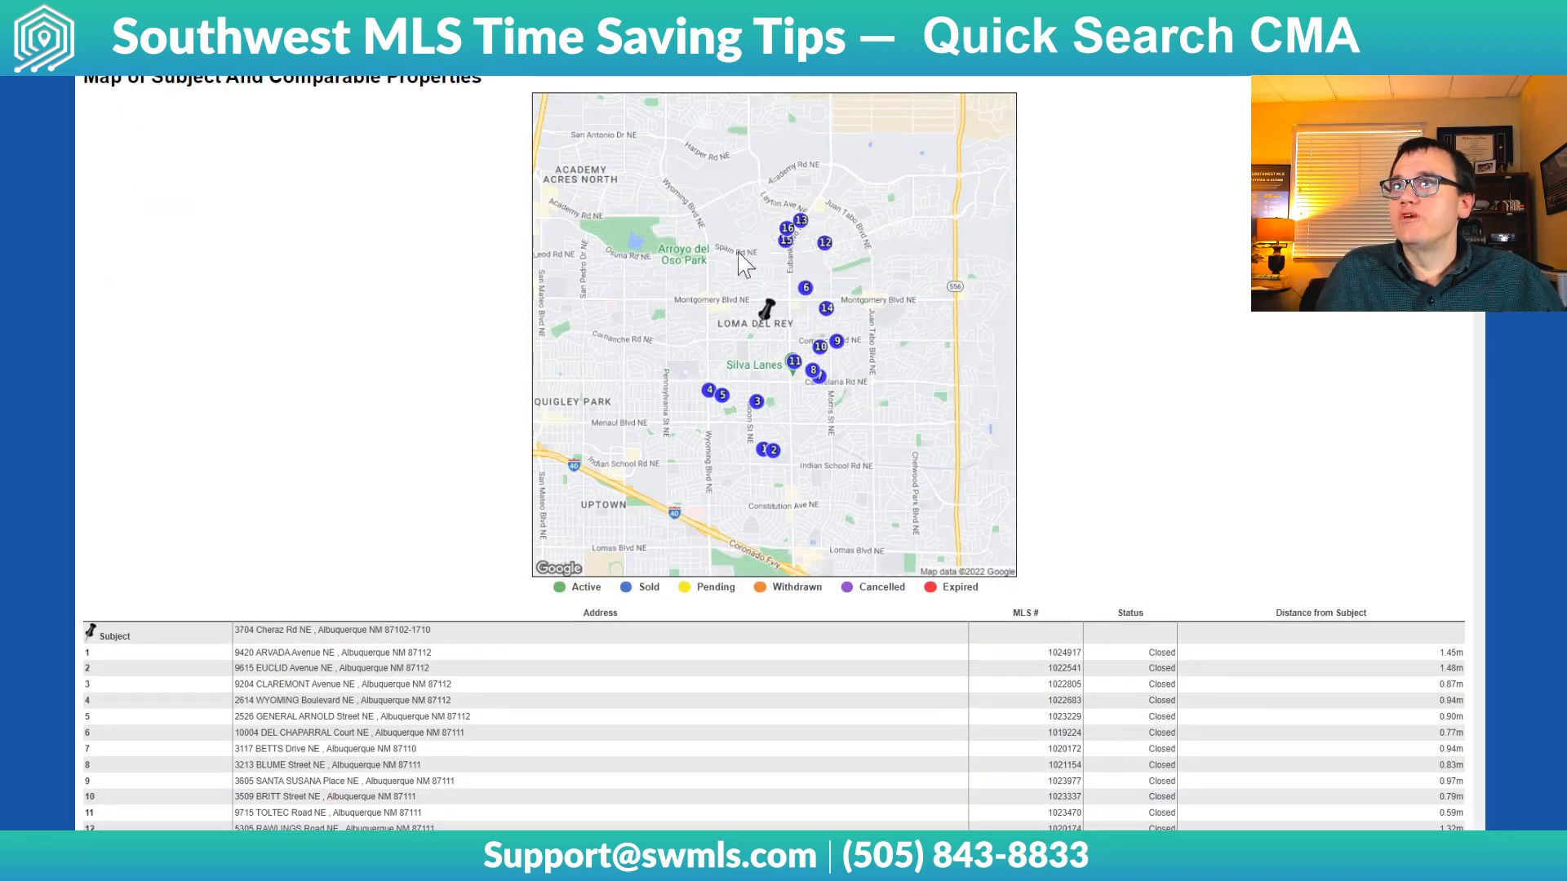
scroll(370, 258, down, 10)
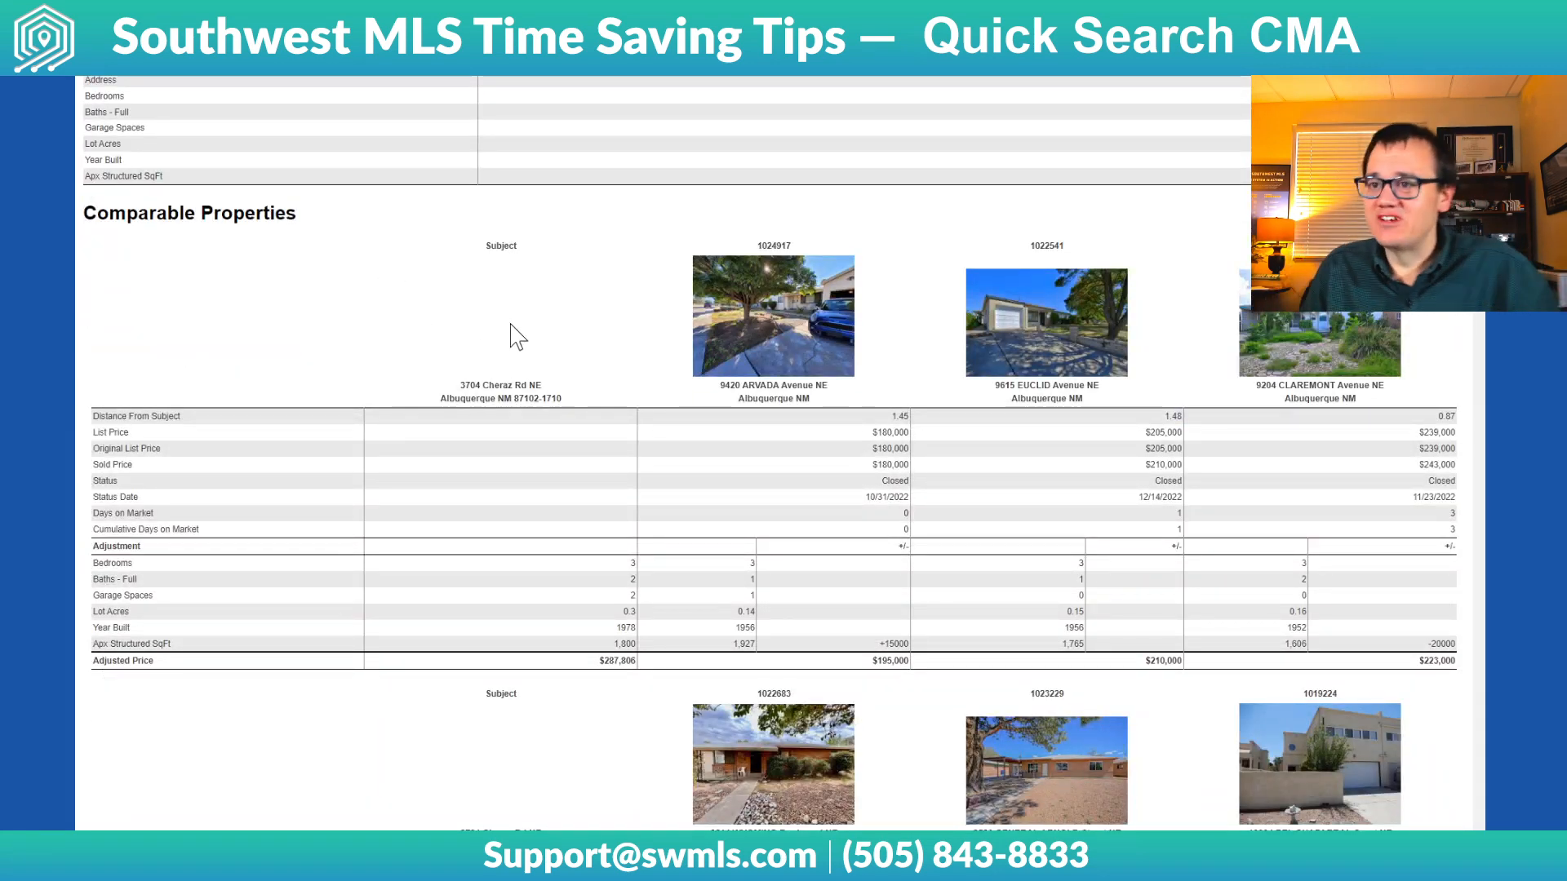
scroll(570, 357, up, 10)
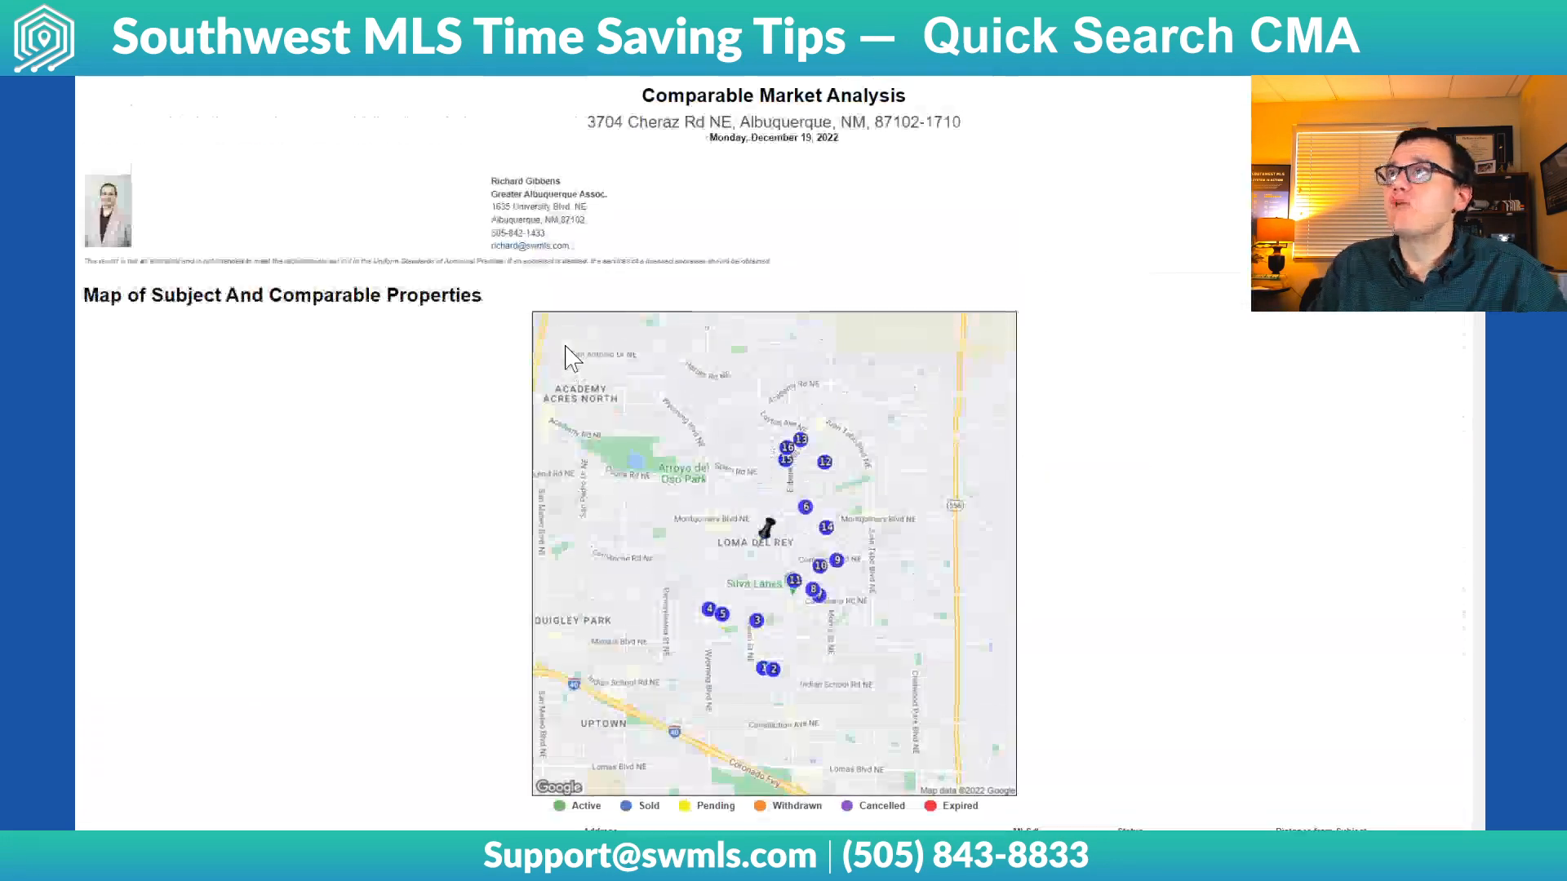
key(ctrl+w)
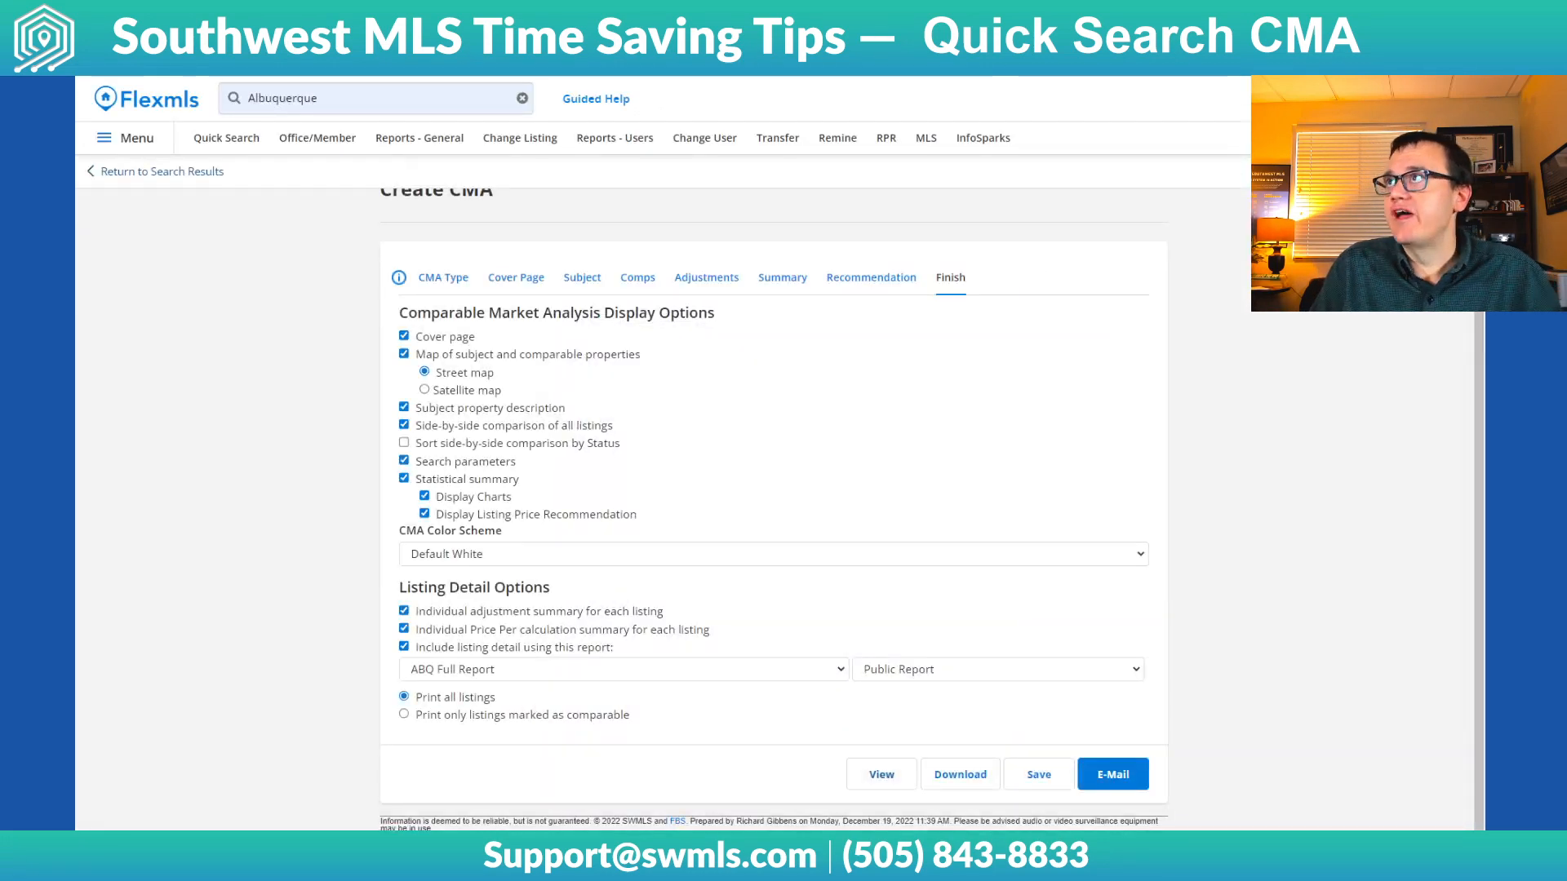
Open the Video Training library from the help resources, browse all videos for the CMA lessons, and close the library
click(1339, 99)
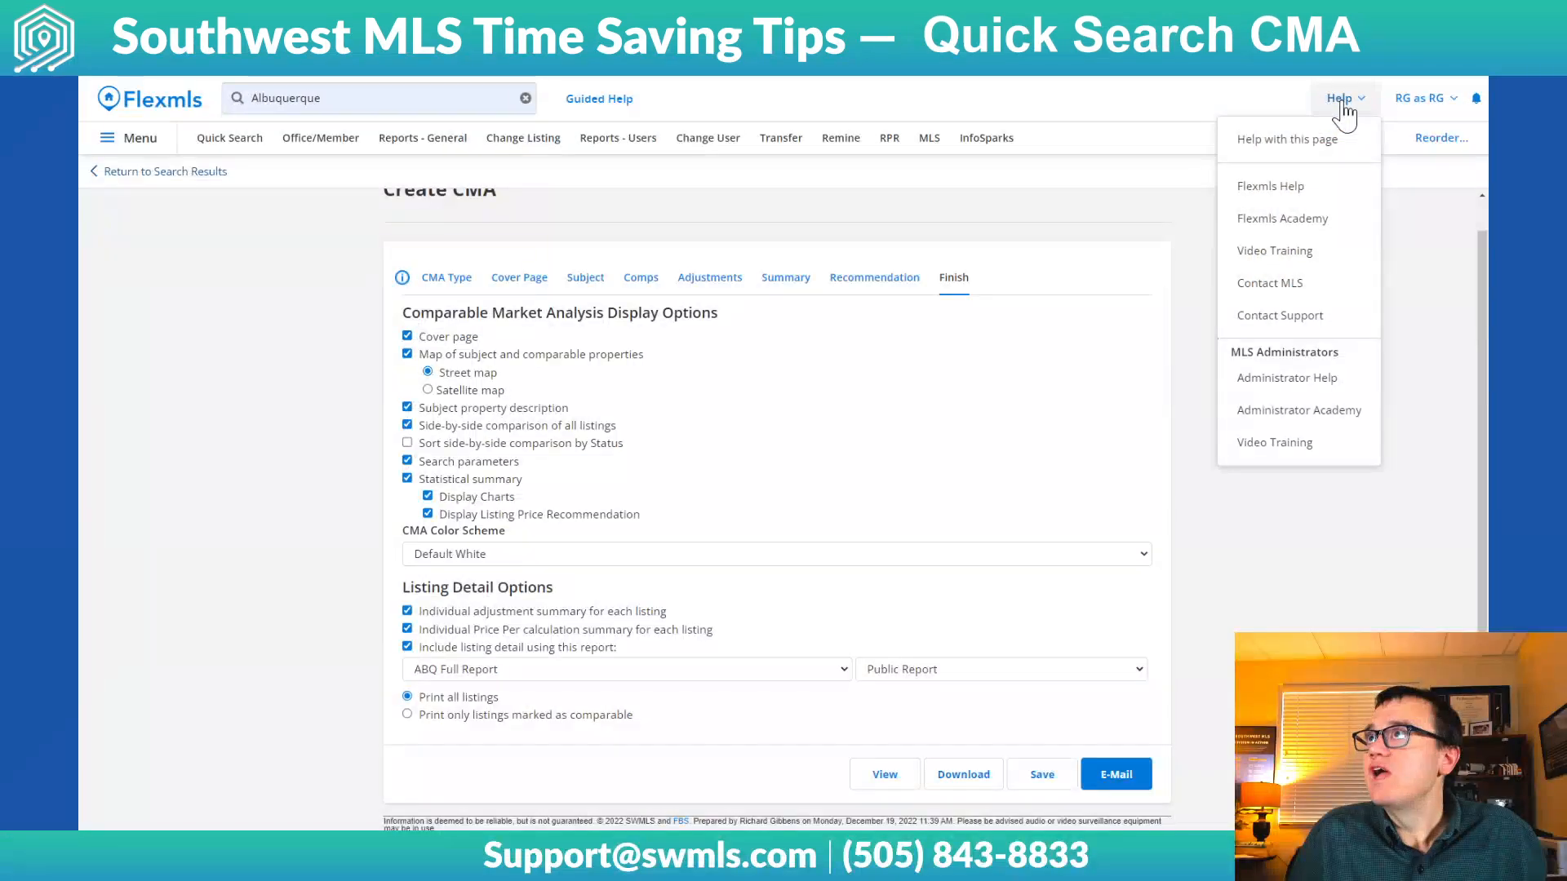
click(1301, 255)
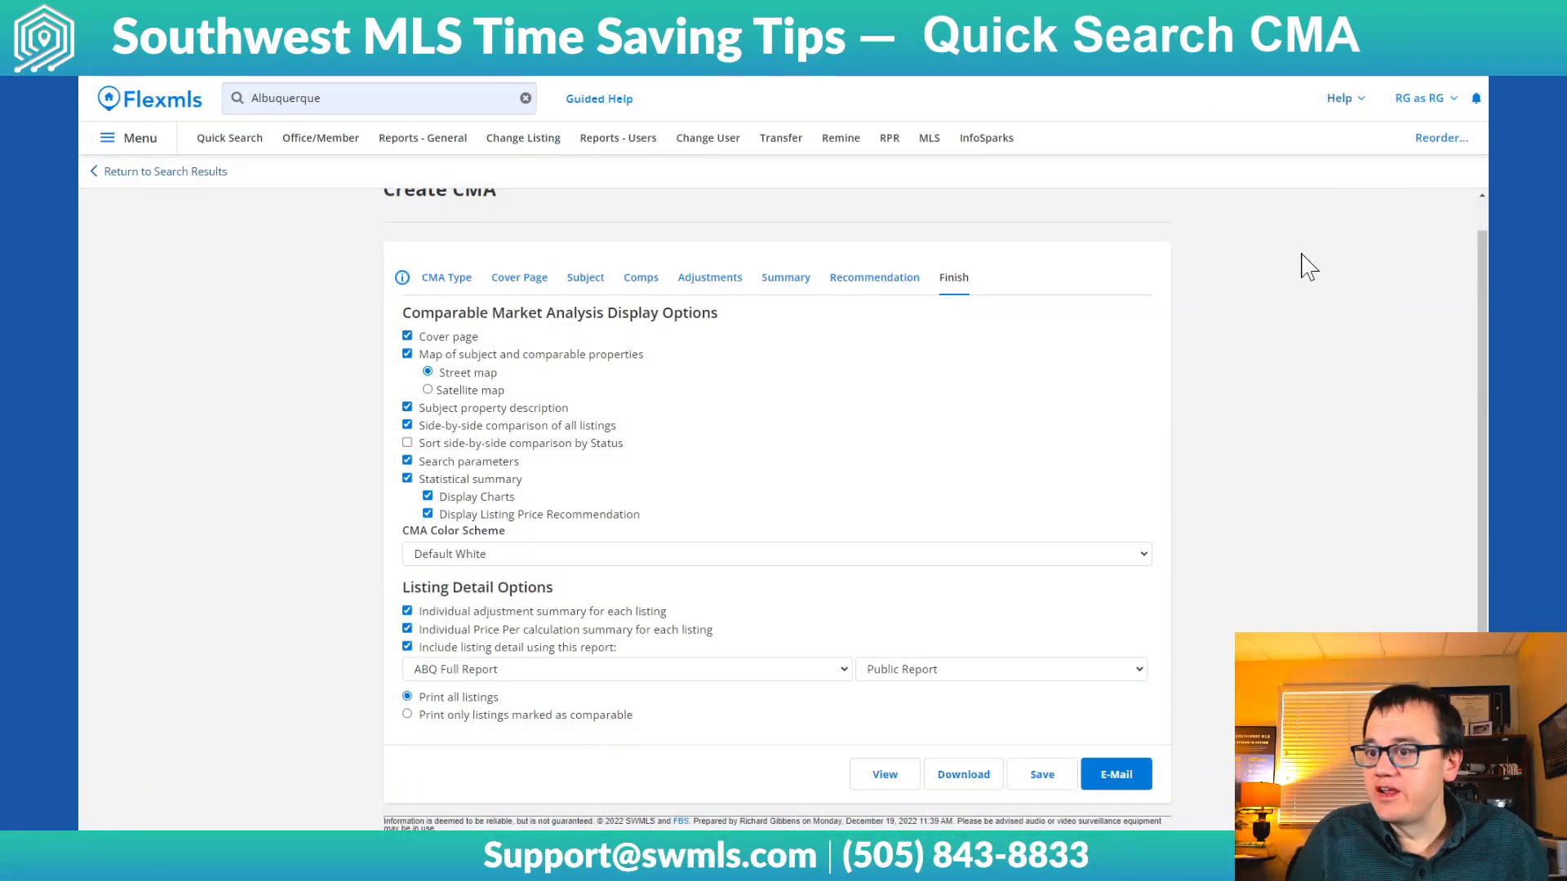
click(1342, 99)
click(1273, 252)
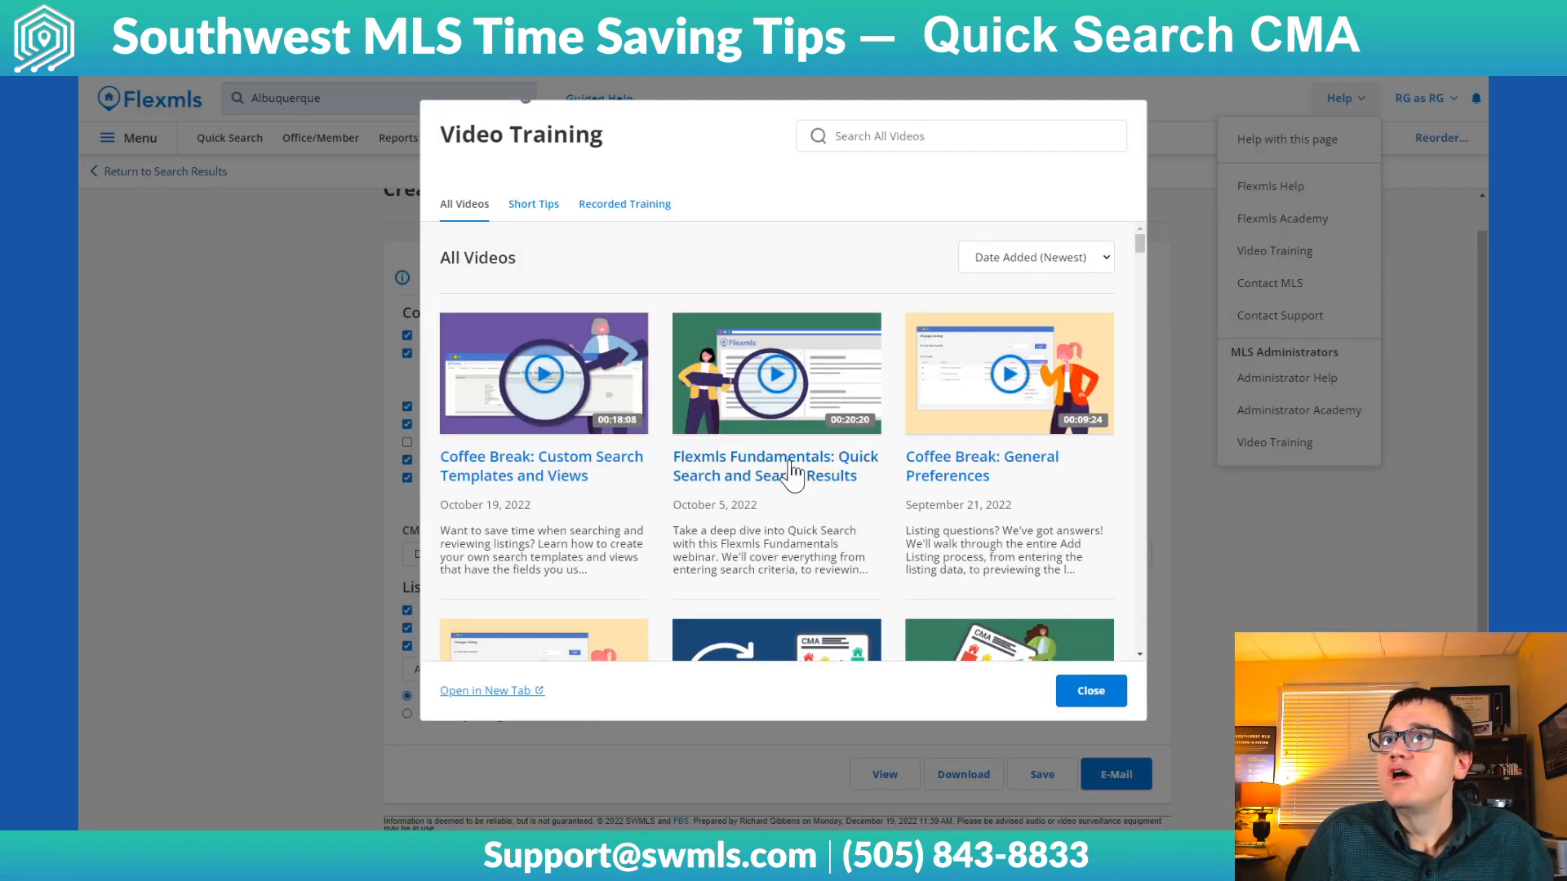
scroll(829, 354, down, 4)
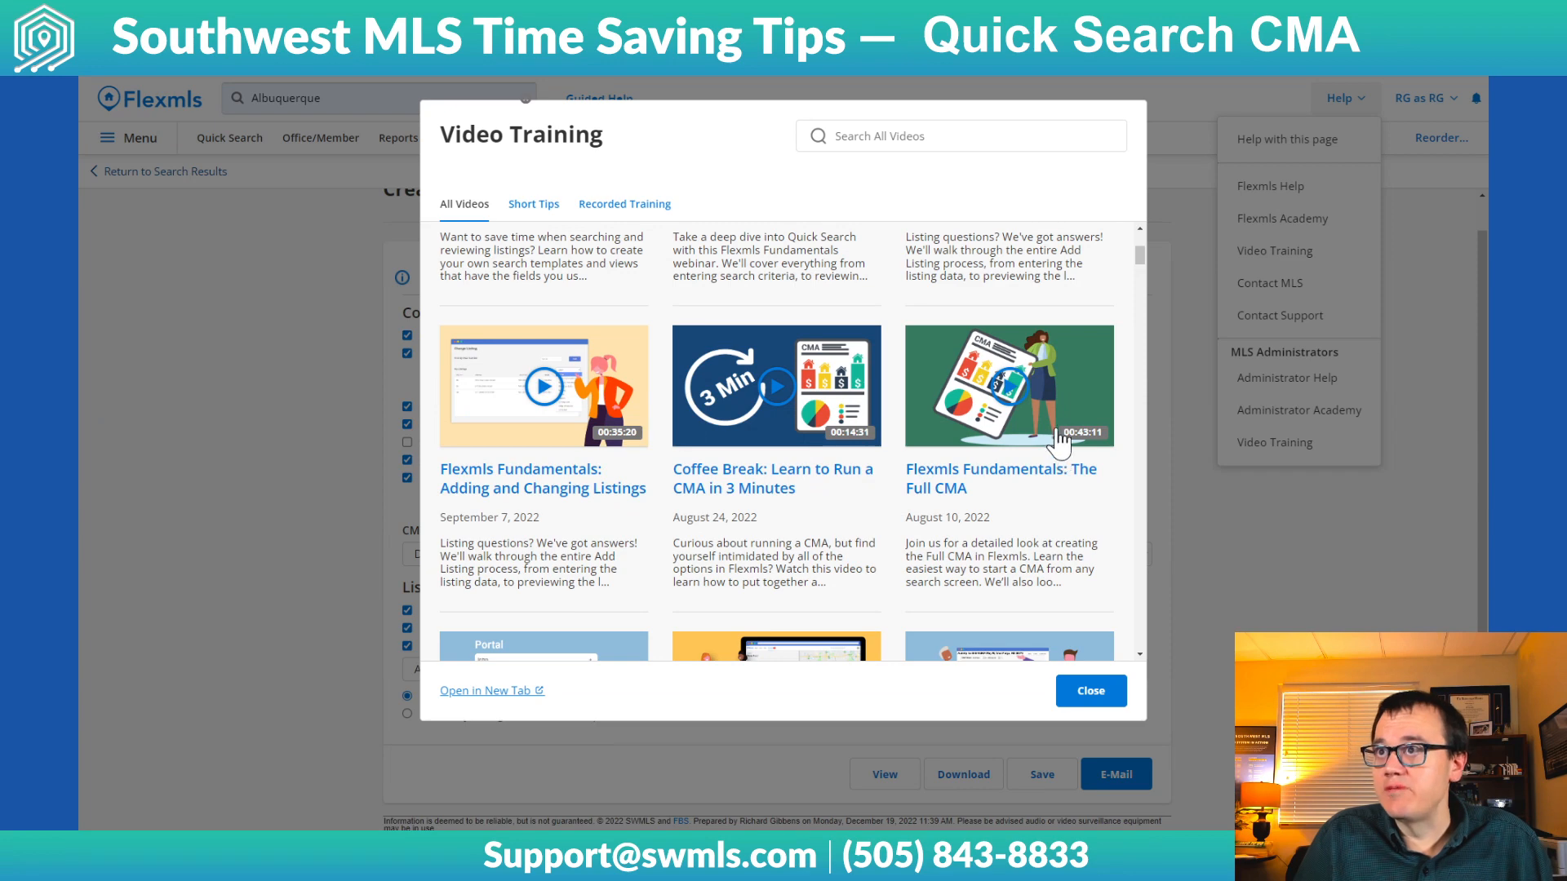
scroll(1061, 449, down, 1)
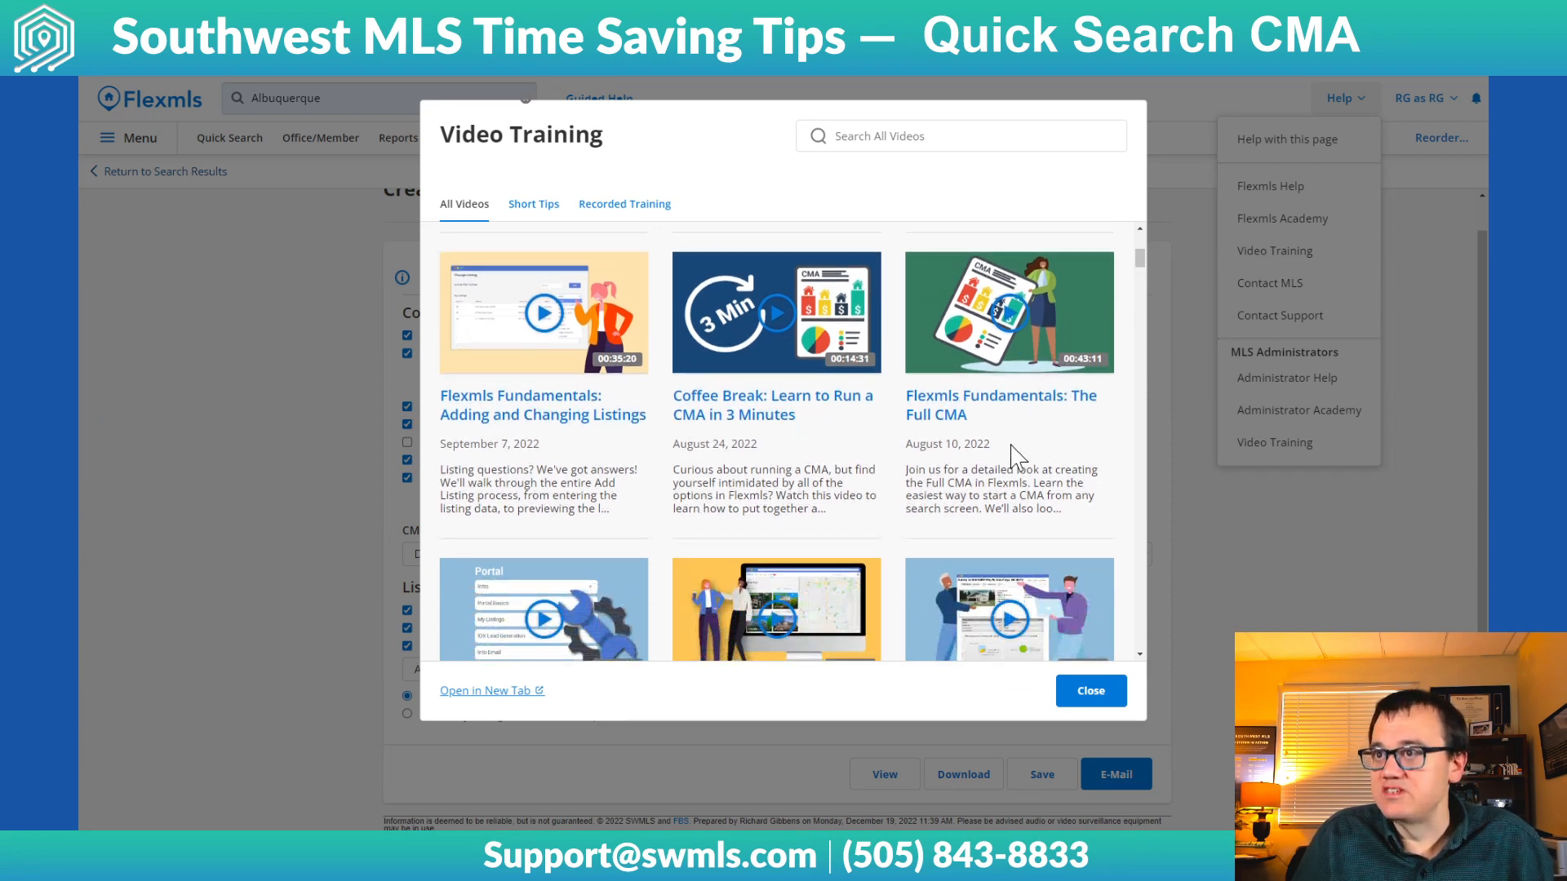
click(1103, 692)
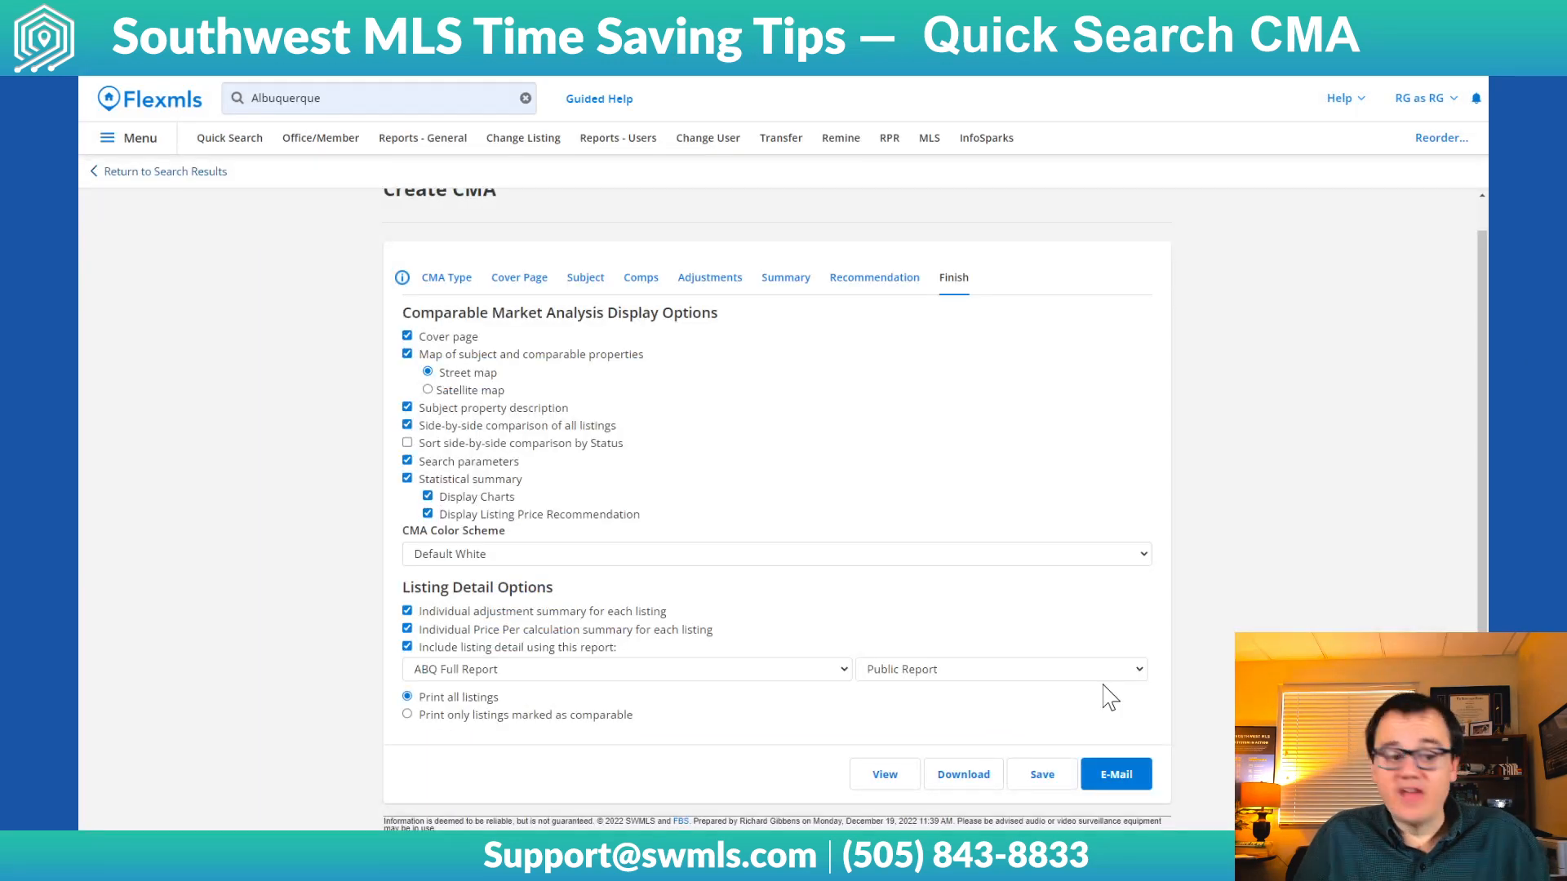